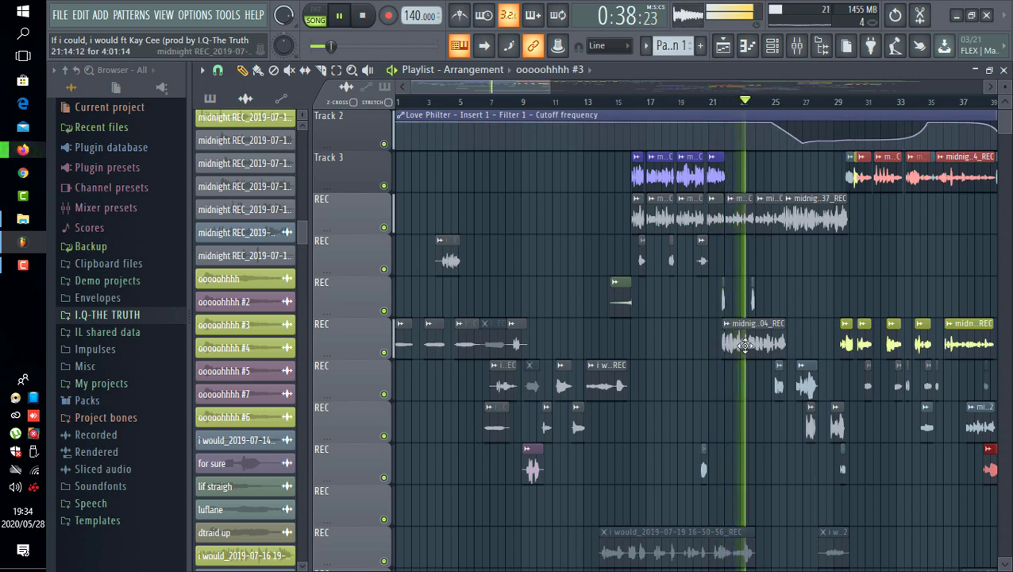
double_click(666, 235)
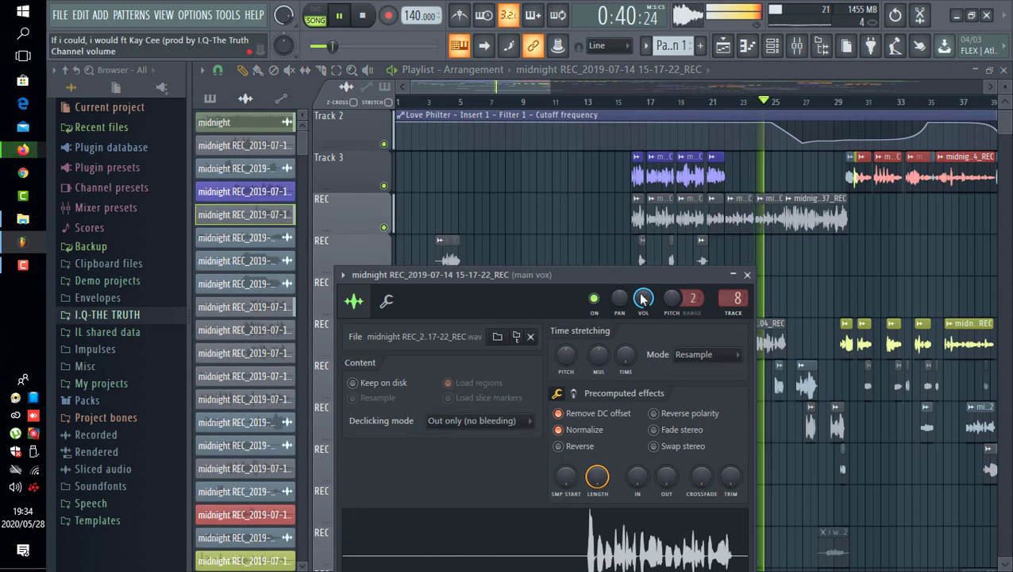
click(746, 274)
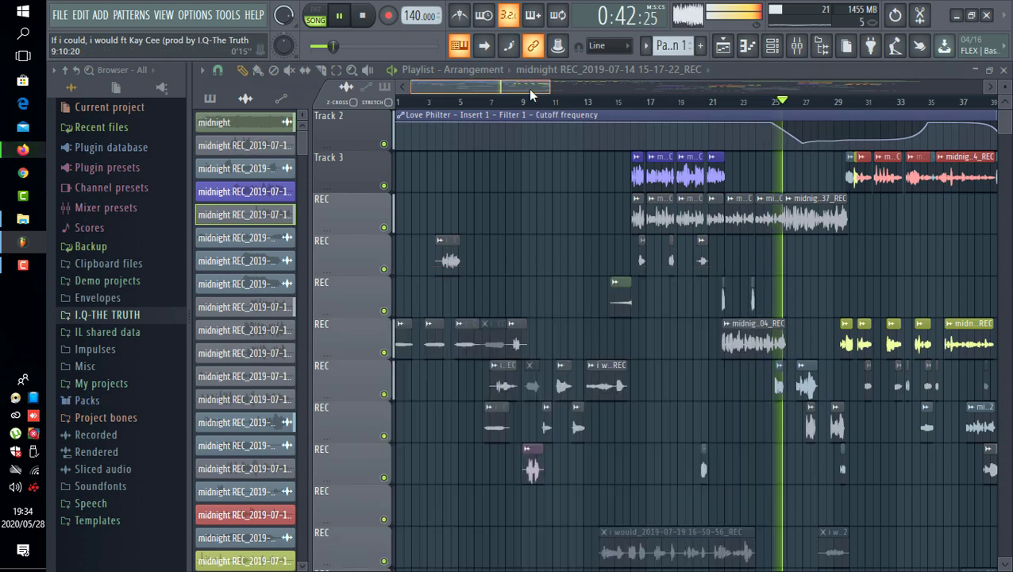
scroll(568, 103, right, 6)
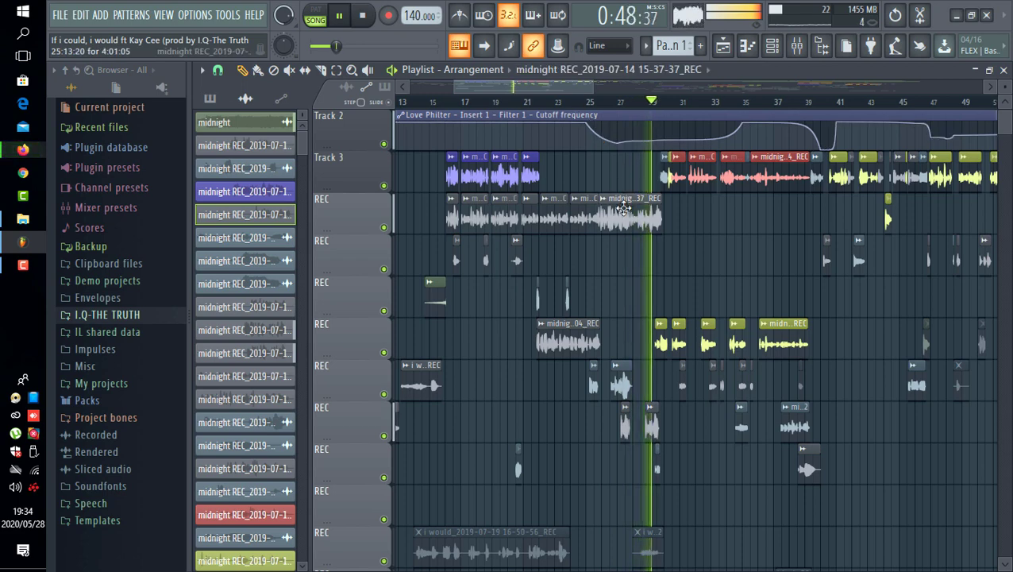
double_click(616, 224)
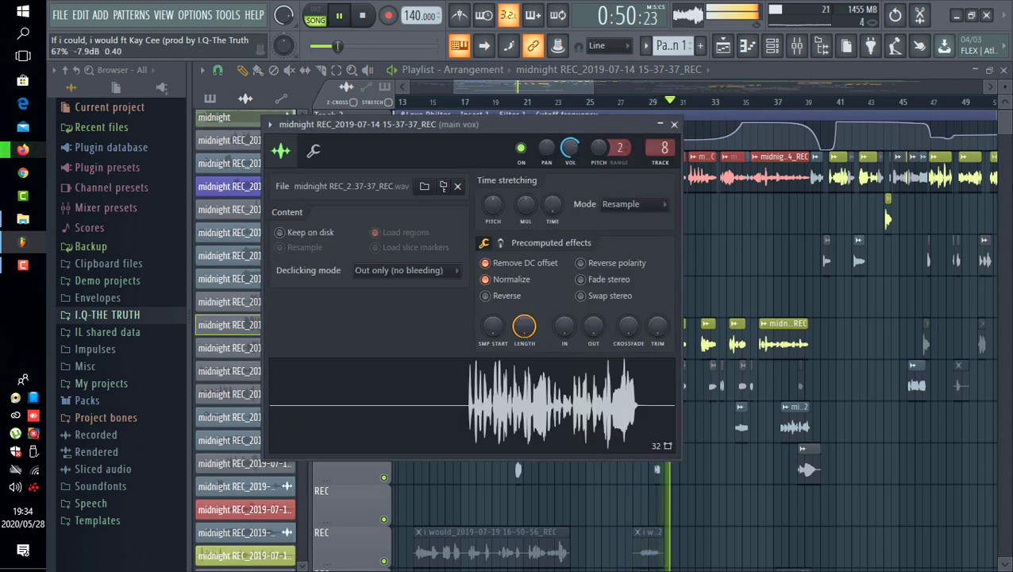
drag(566, 89, 581, 89)
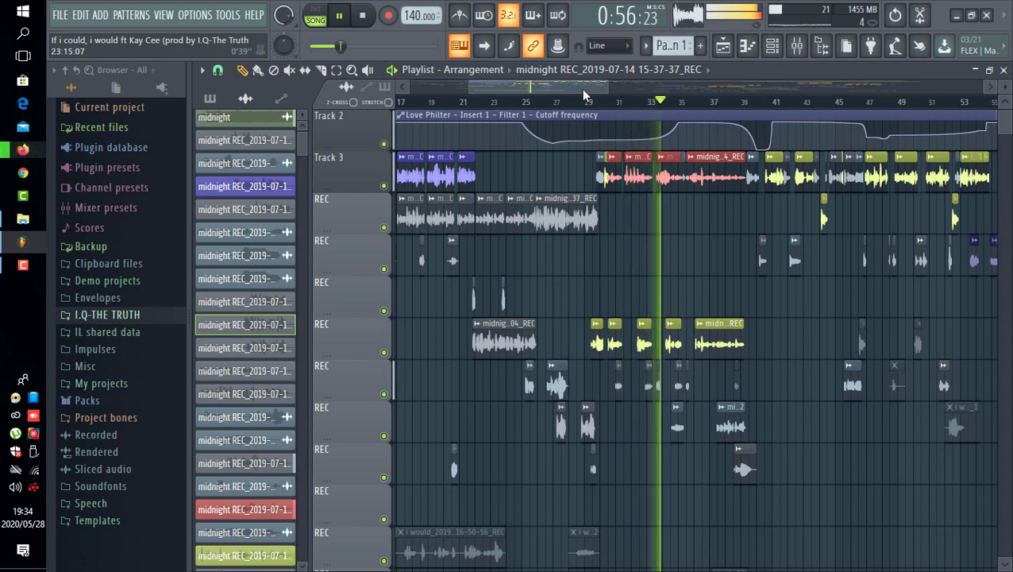
- Review the rest of the vocal arrangement to about bar 70 during playback, including a lead vox recording's settings
drag(581, 89, 617, 88)
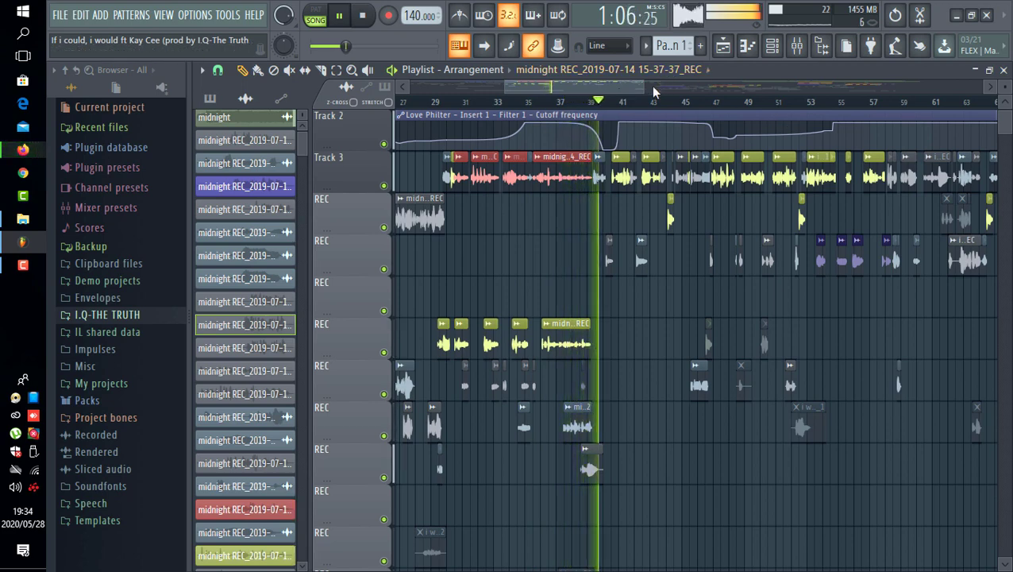
drag(641, 88, 657, 87)
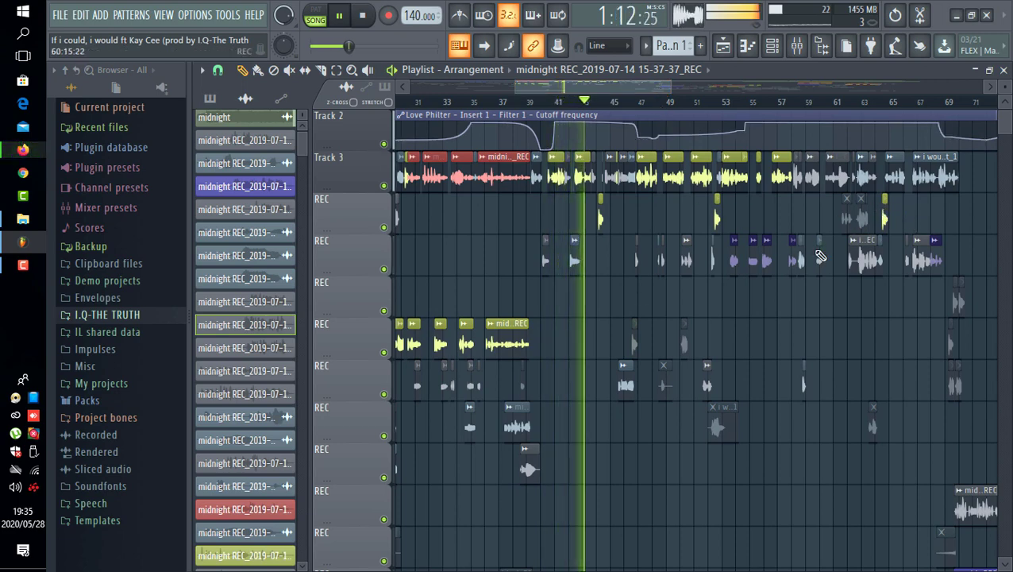
scroll(768, 319, down, 4)
scroll(767, 319, up, 5)
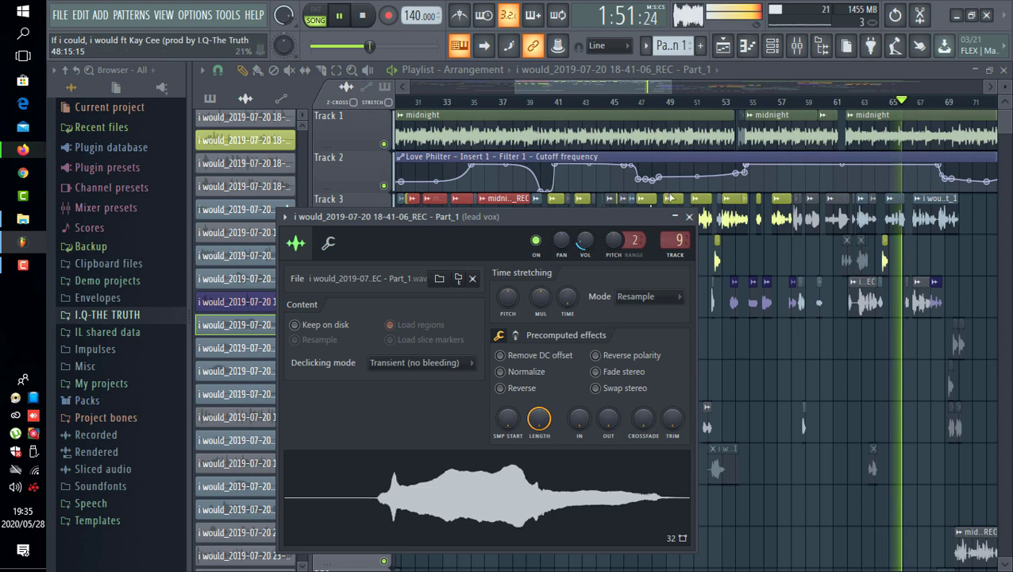
click(689, 216)
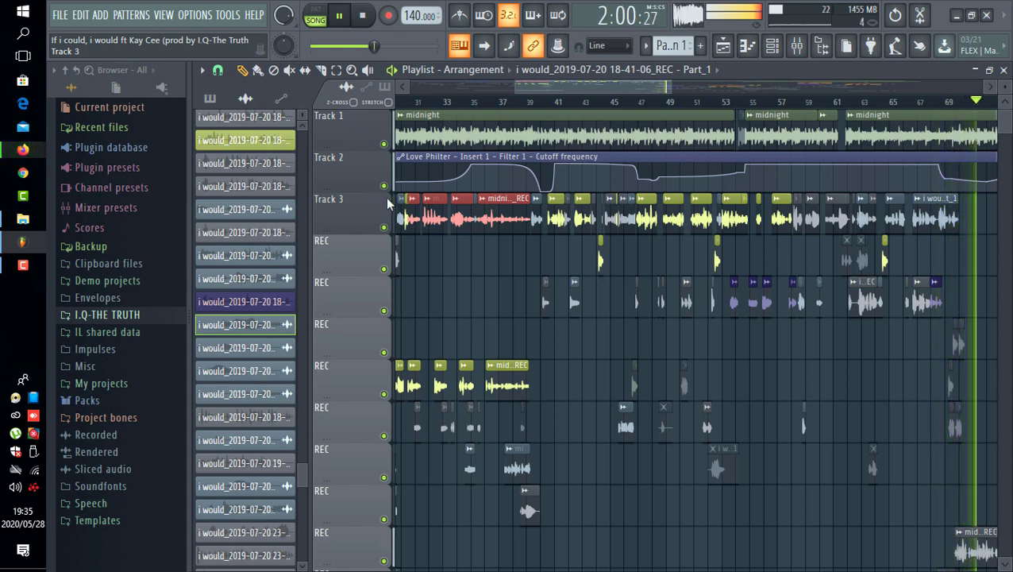
click(365, 17)
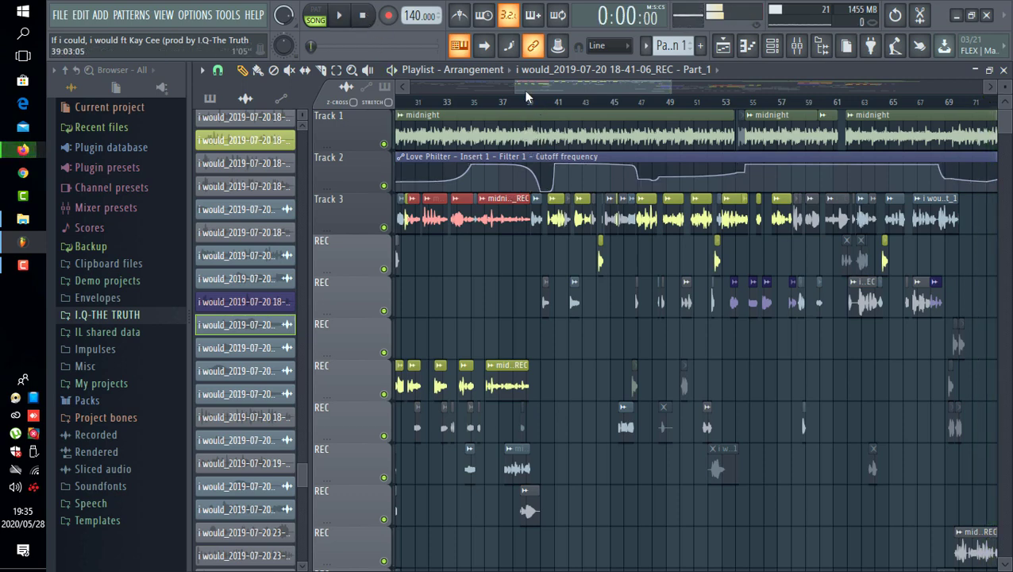
- Mute Track 1, Track 2 and the first seven REC tracks below Track 3, leaving Track 3 audible
click(385, 145)
click(385, 185)
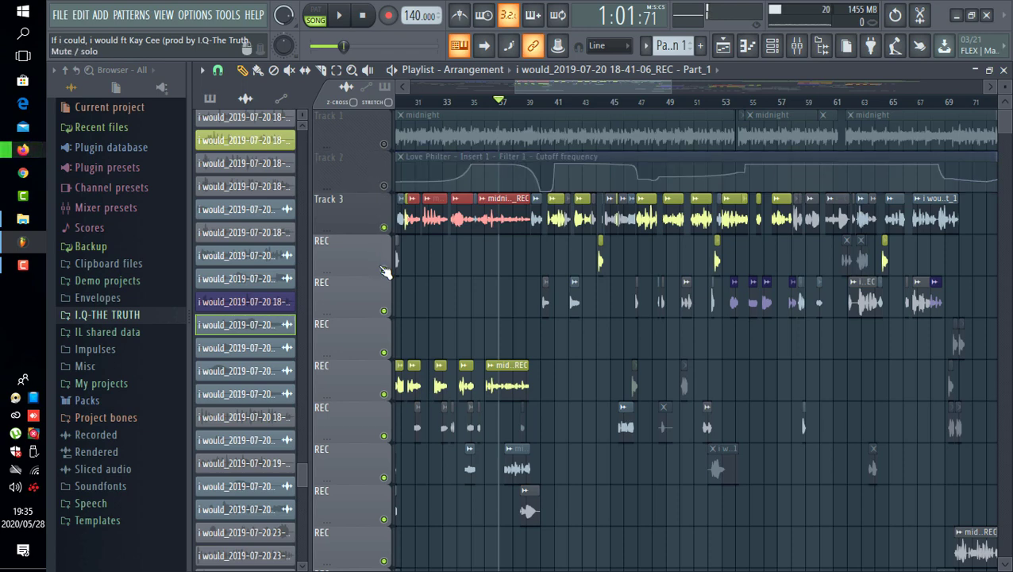
click(384, 310)
click(384, 352)
click(384, 393)
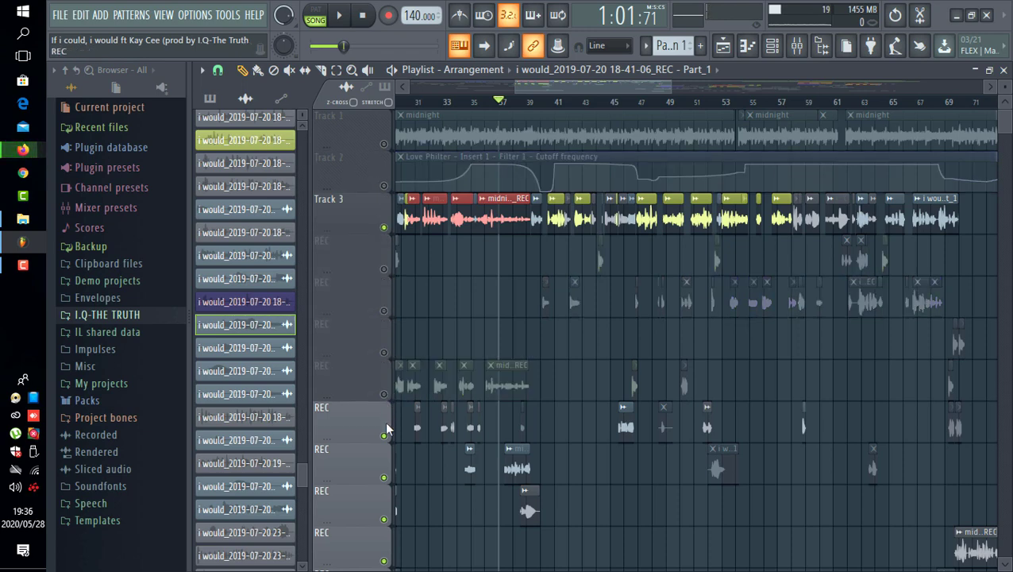
click(385, 435)
click(385, 519)
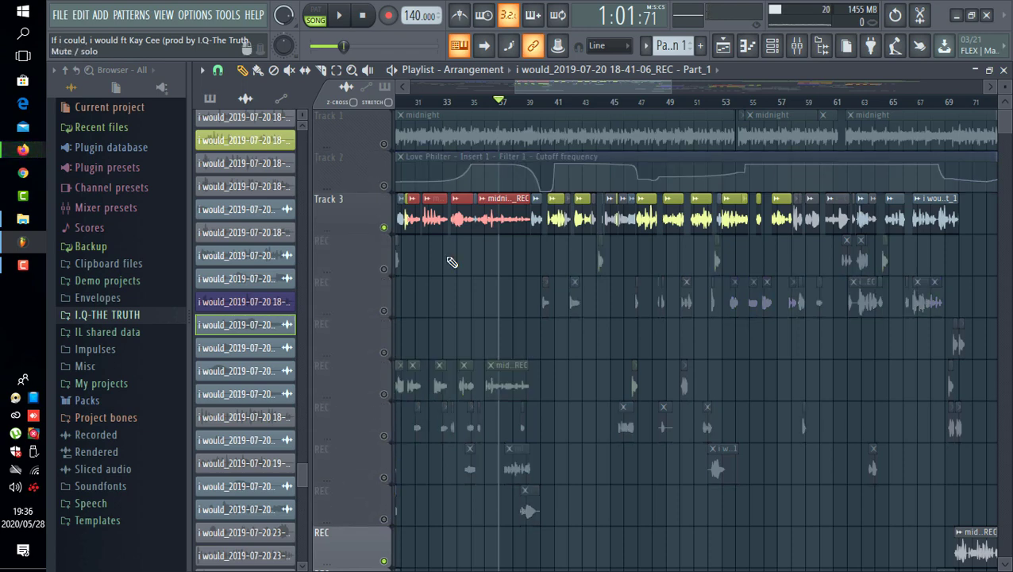
- Switch off all effects on mixer insert 10 main vox and play the dry vocal from about bar 38
key(space)
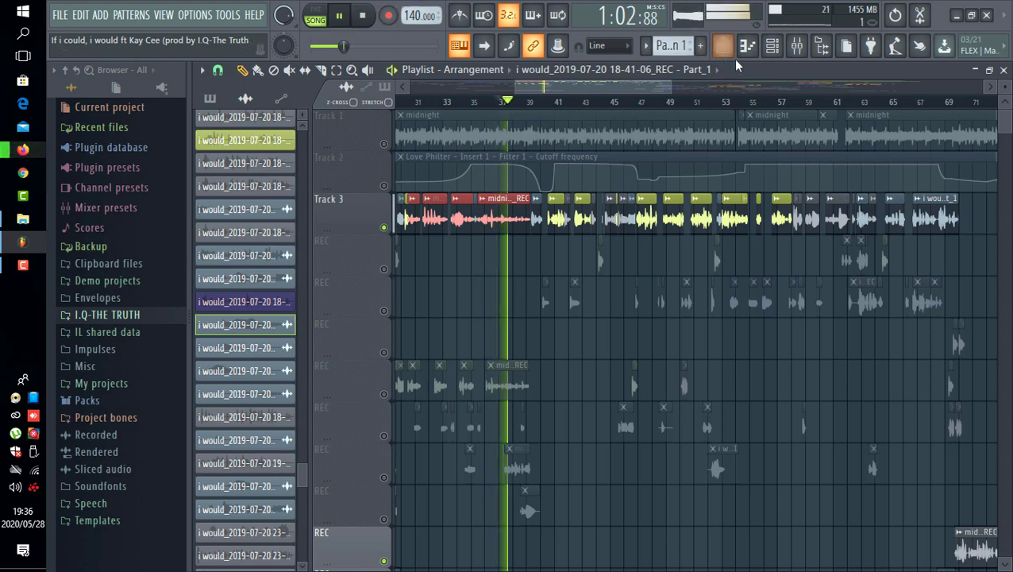
click(797, 45)
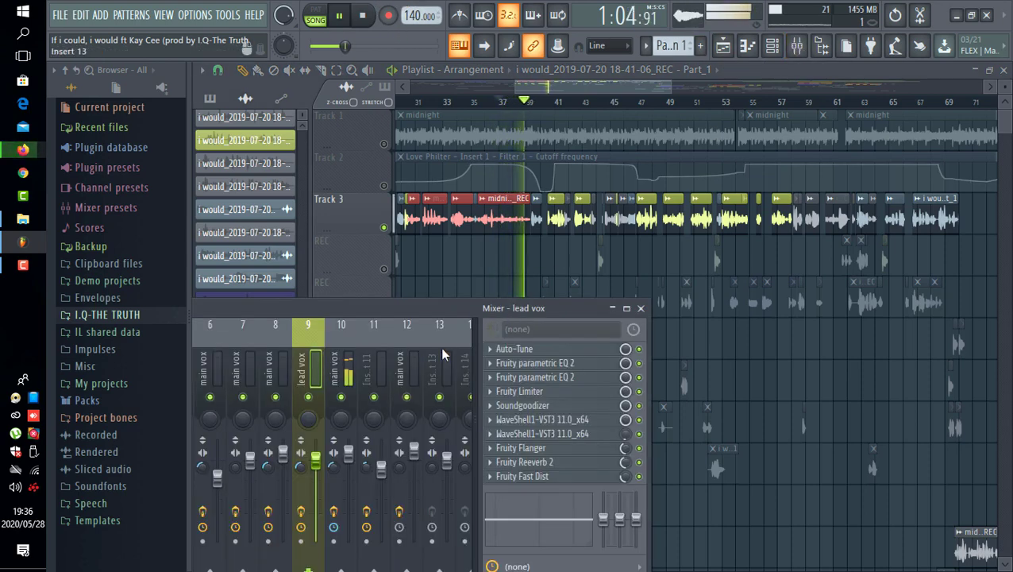
click(353, 363)
click(517, 99)
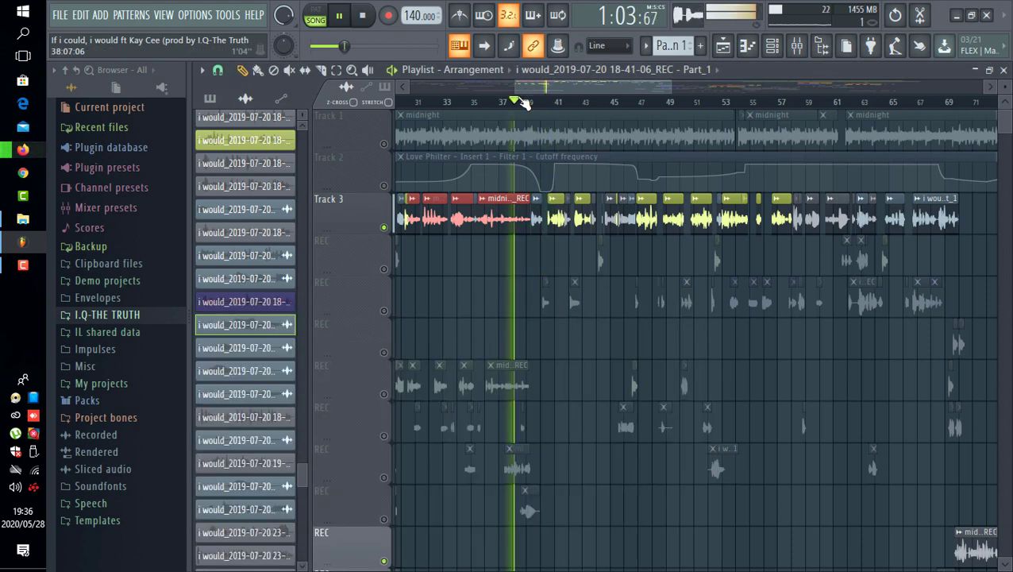
key(space)
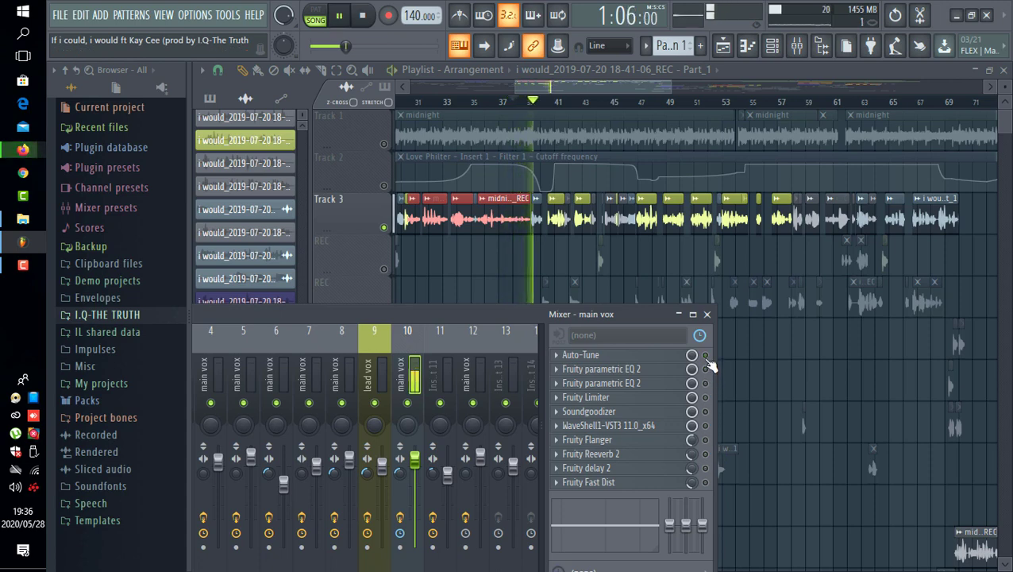
key(space)
key(space)
- Enable Auto-Tune on mixer insert 10 main vox and move its plugin window clear of the effect slots
click(671, 361)
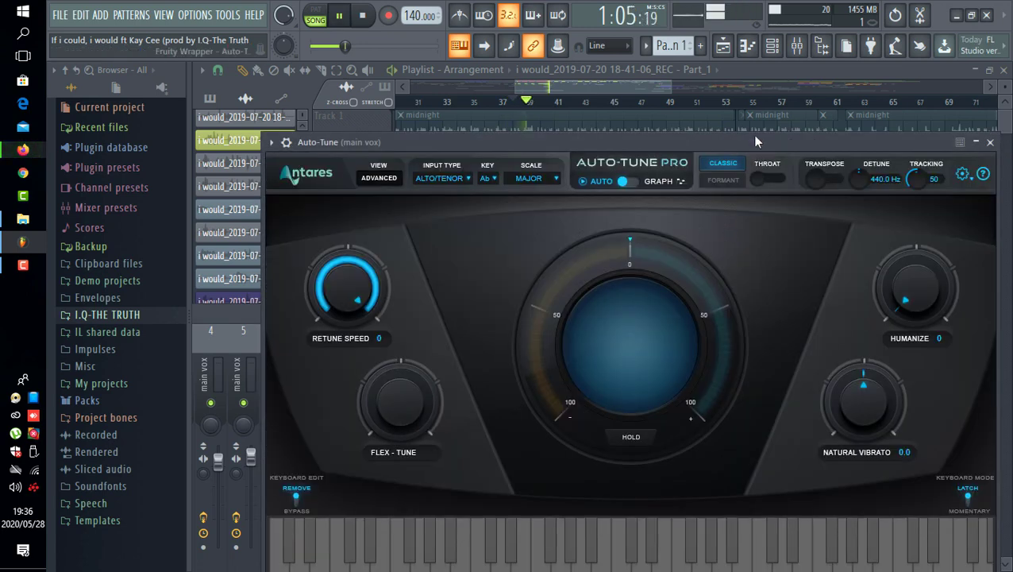
click(752, 133)
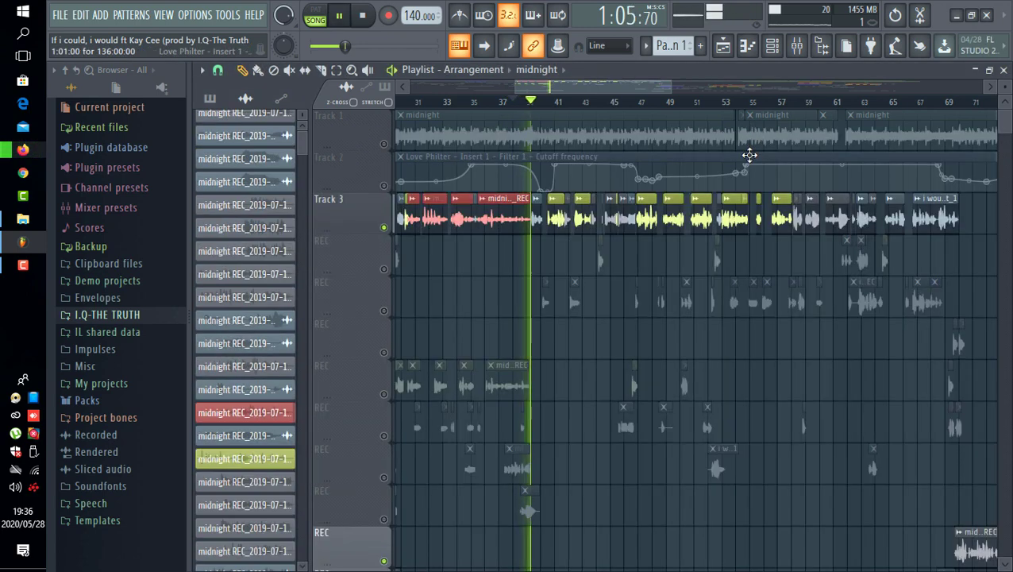
click(796, 46)
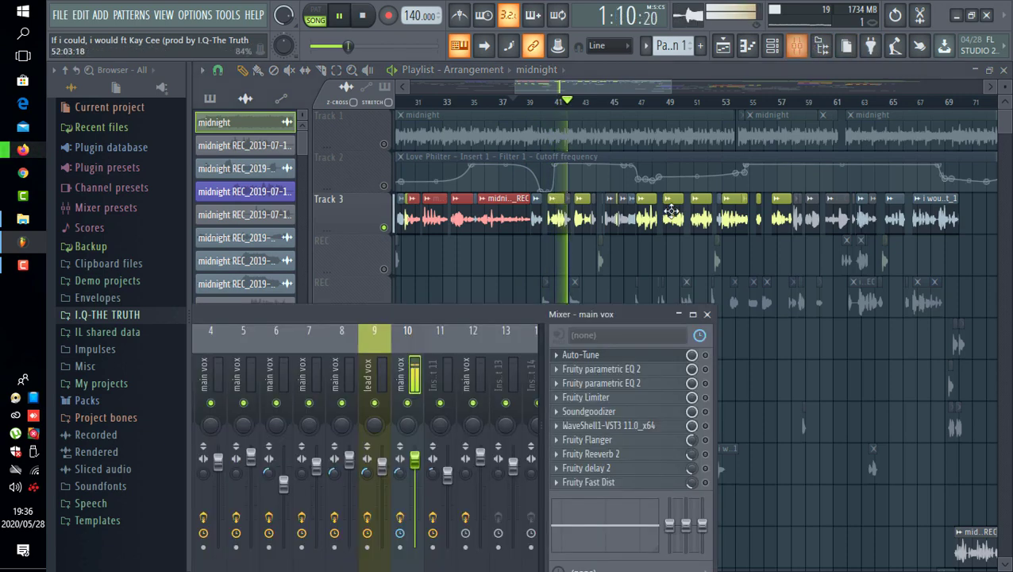
click(667, 359)
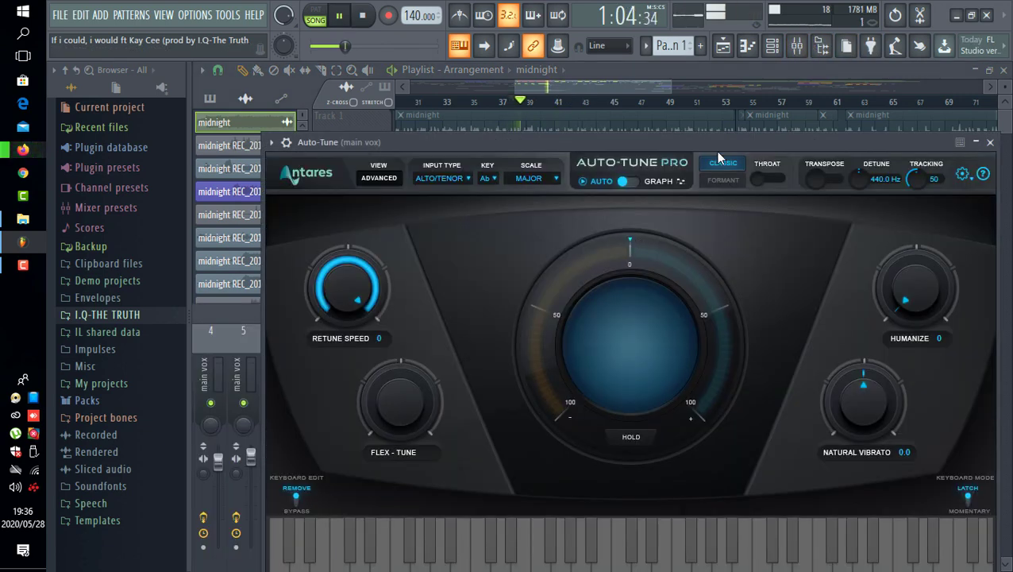
drag(718, 157, 342, 176)
click(709, 379)
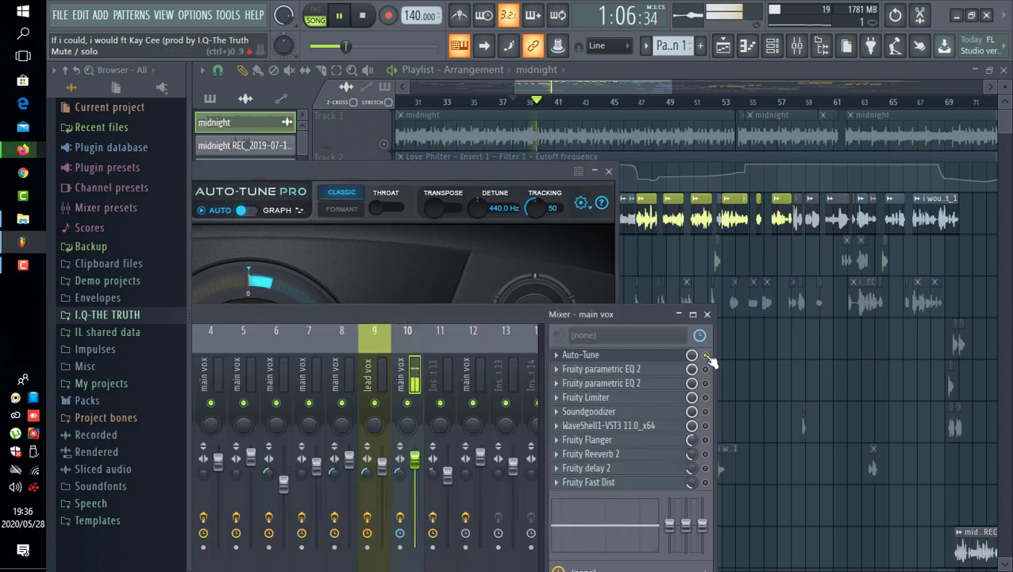
- Review Auto-Tune's input types, compare Classic mode off and on during playback, and close the plugin window
click(553, 176)
drag(958, 224, 874, 86)
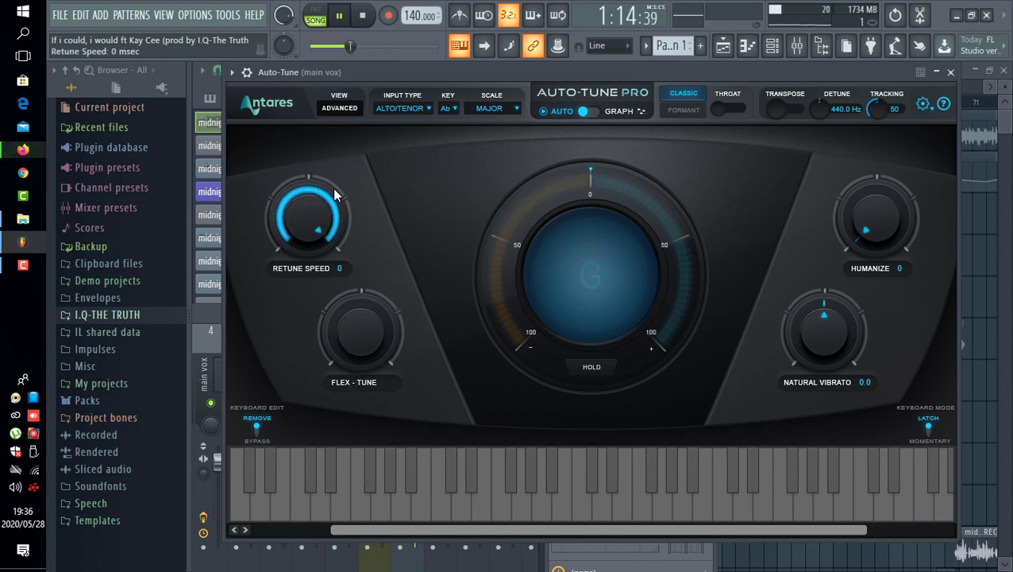
click(416, 111)
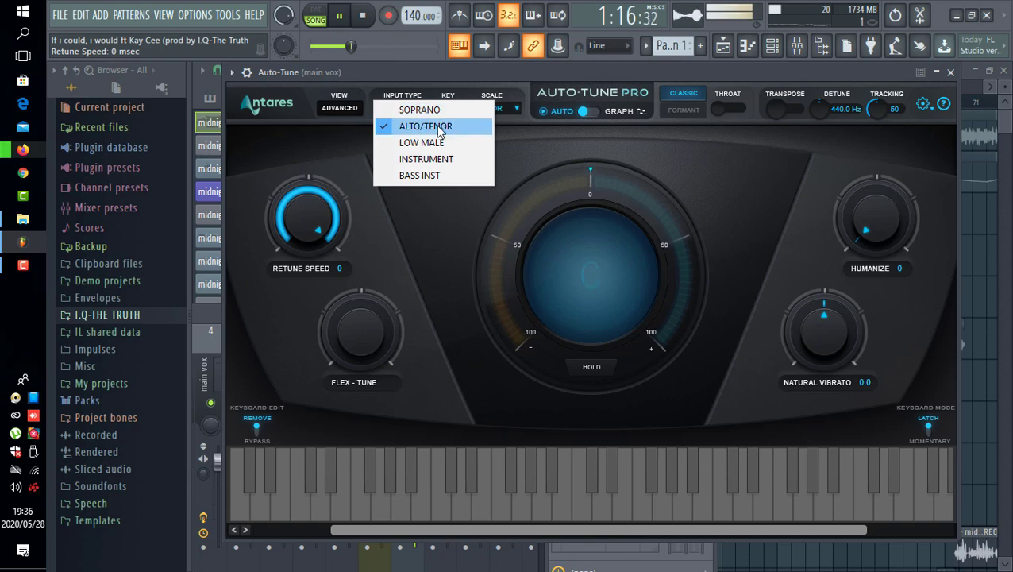
click(522, 135)
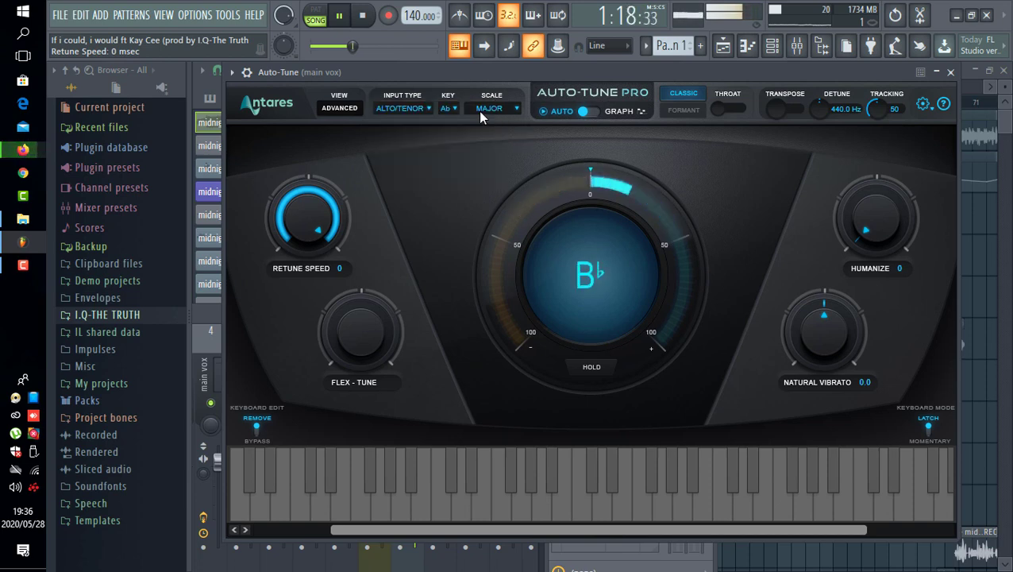
click(676, 97)
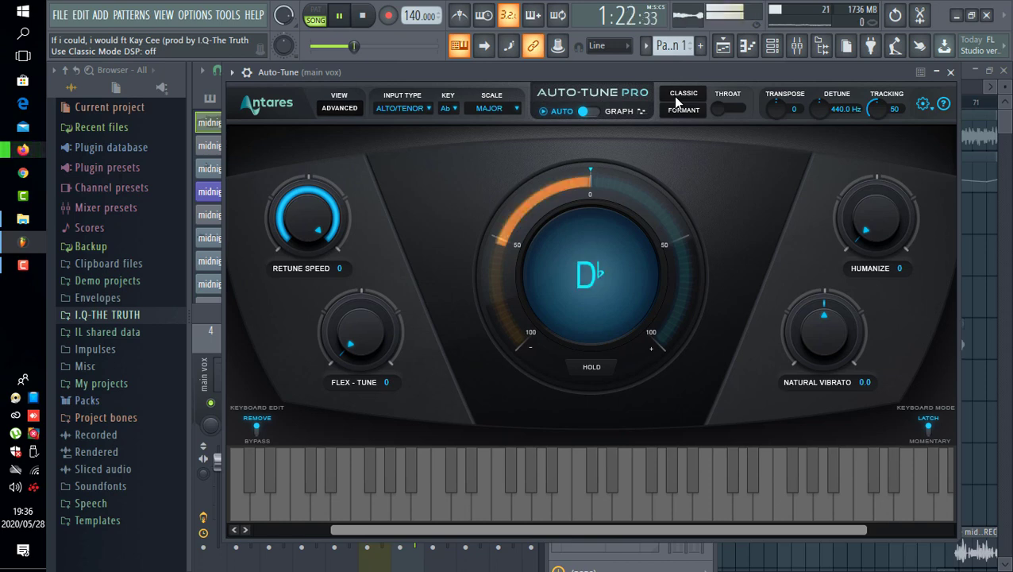
click(674, 96)
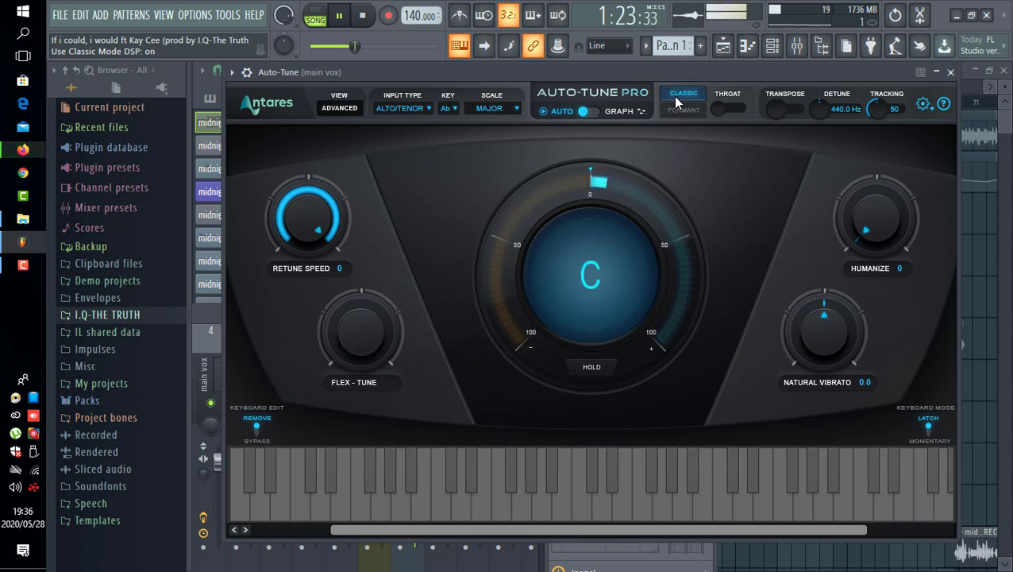
click(951, 72)
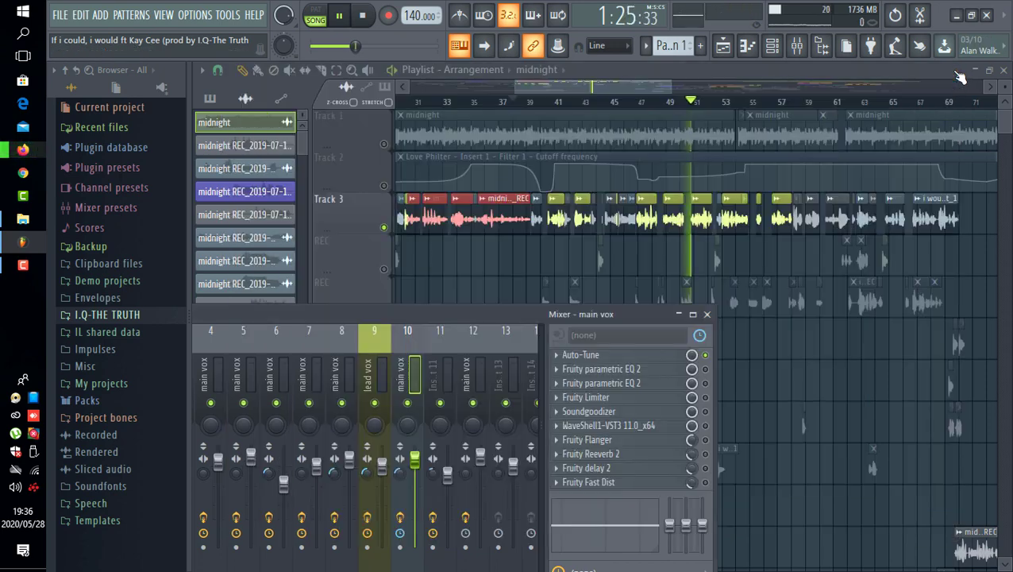
- Enable the first Fruity parametric EQ 2 on main vox and arrange its window beside the mixer's effect slots
click(702, 370)
drag(632, 241, 832, 204)
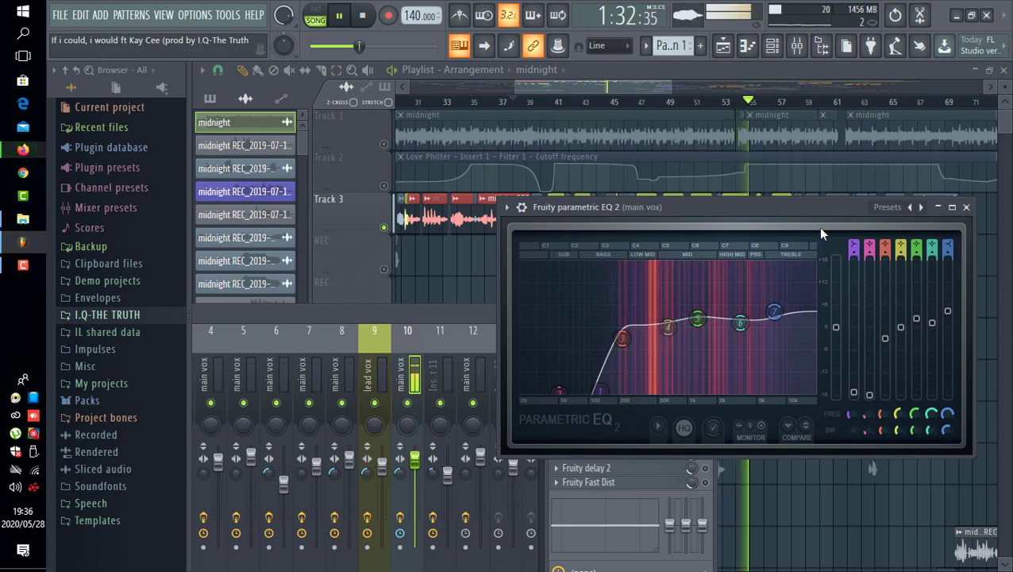
drag(416, 311, 243, 276)
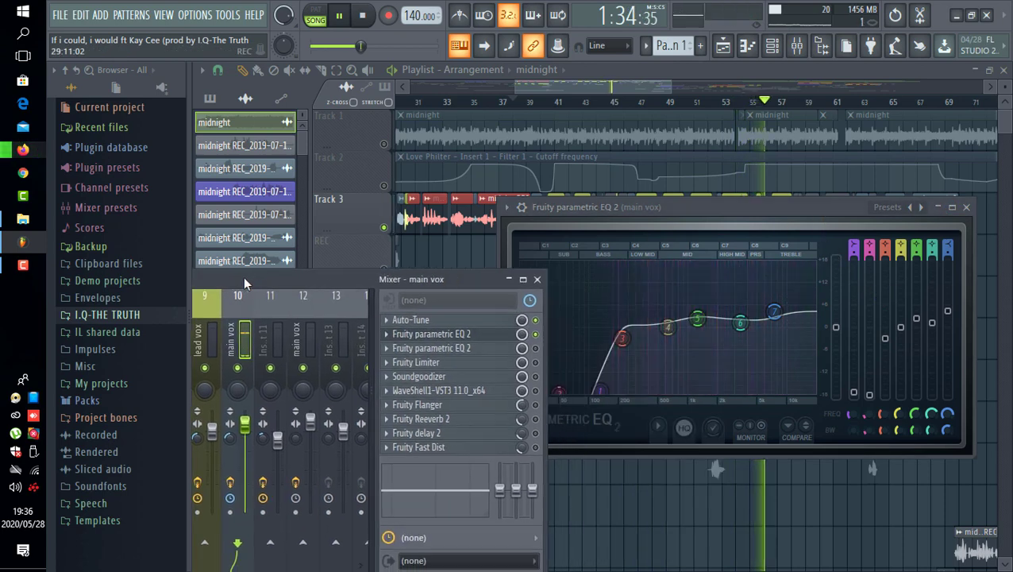
drag(446, 274, 385, 220)
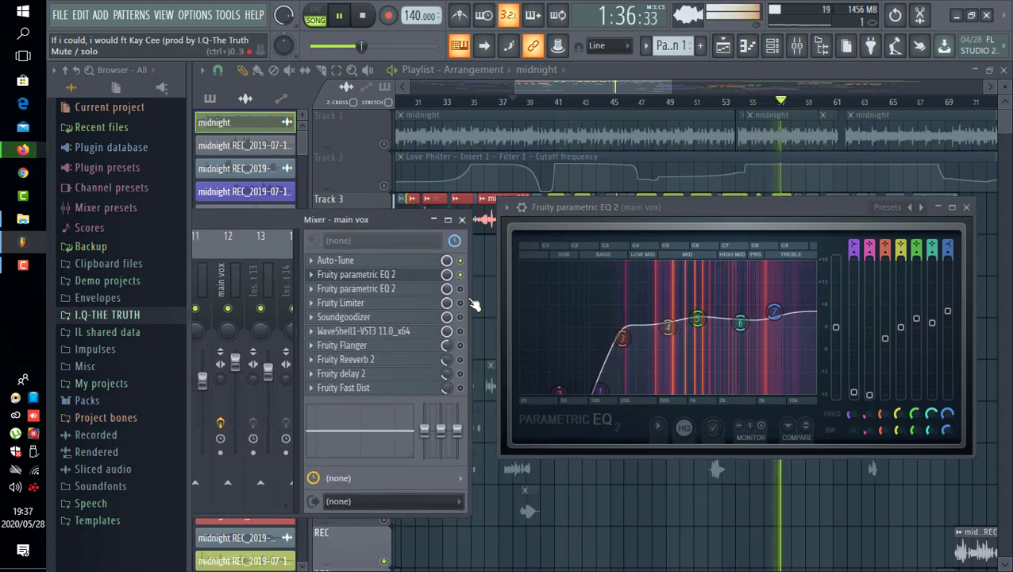
- Enable the second Fruity parametric EQ 2 on main vox, restart playback and close the first equalizer's window
click(440, 288)
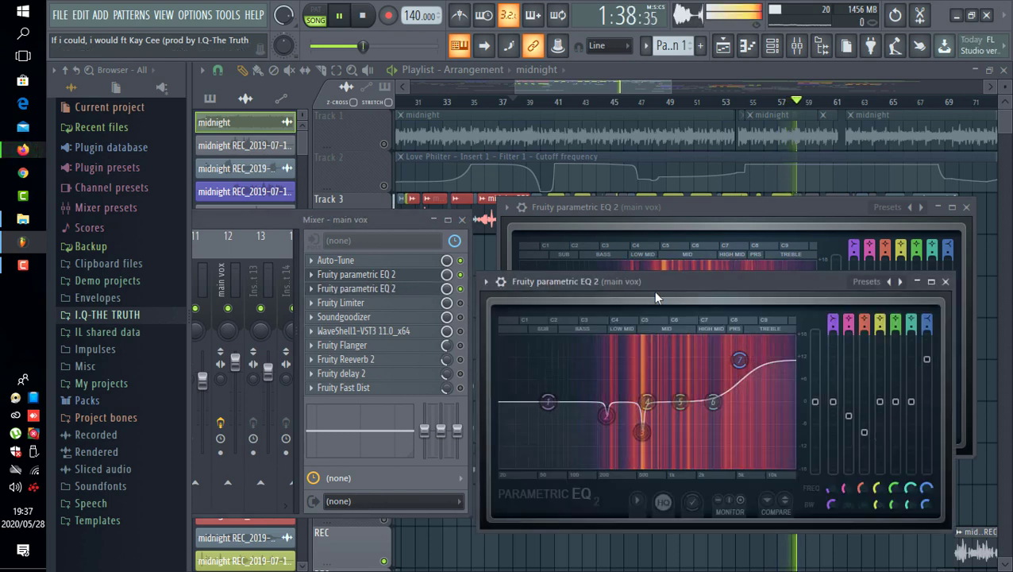
key(space)
key(space)
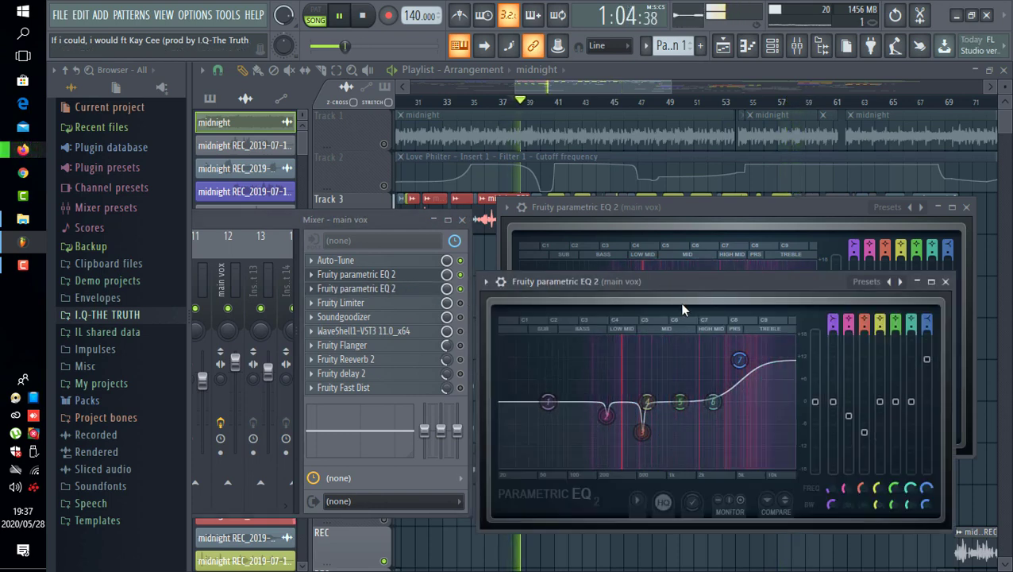
click(966, 207)
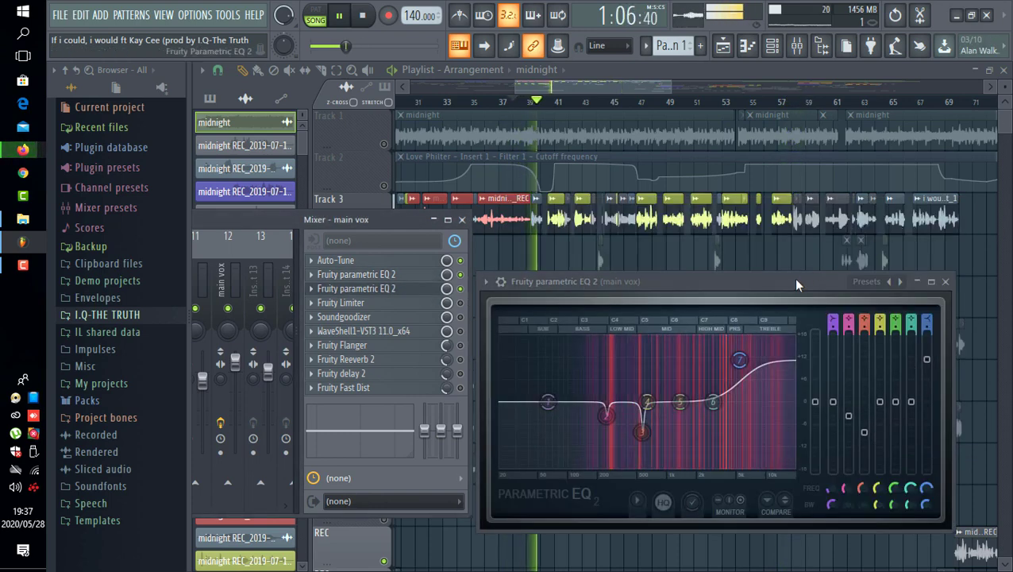
- Add narrow cuts with bands 4 and 5 of the second Fruity parametric EQ 2, around 700 Hz and 1 kHz
drag(793, 279, 823, 176)
mouse_move(675, 327)
mouse_down()
mouse_move(669, 246)
mouse_move(667, 330)
mouse_move(692, 254)
mouse_move(691, 285)
mouse_move(691, 235)
mouse_move(683, 325)
mouse_move(688, 294)
mouse_move(688, 313)
mouse_up()
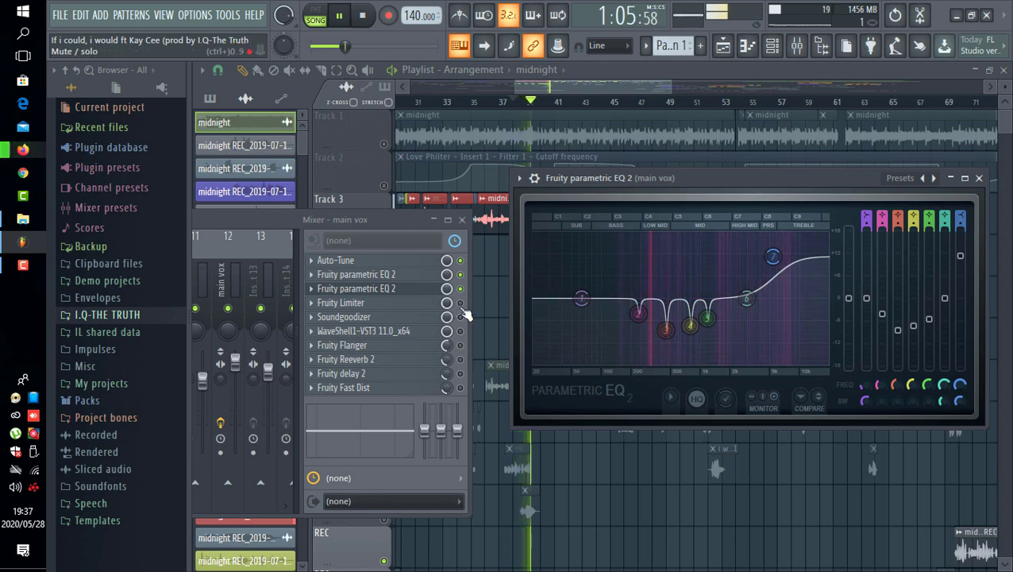
- Close the equalizer window, enable Fruity Limiter on main vox, and review its compressor threshold, knee and ratio before closing it
click(979, 180)
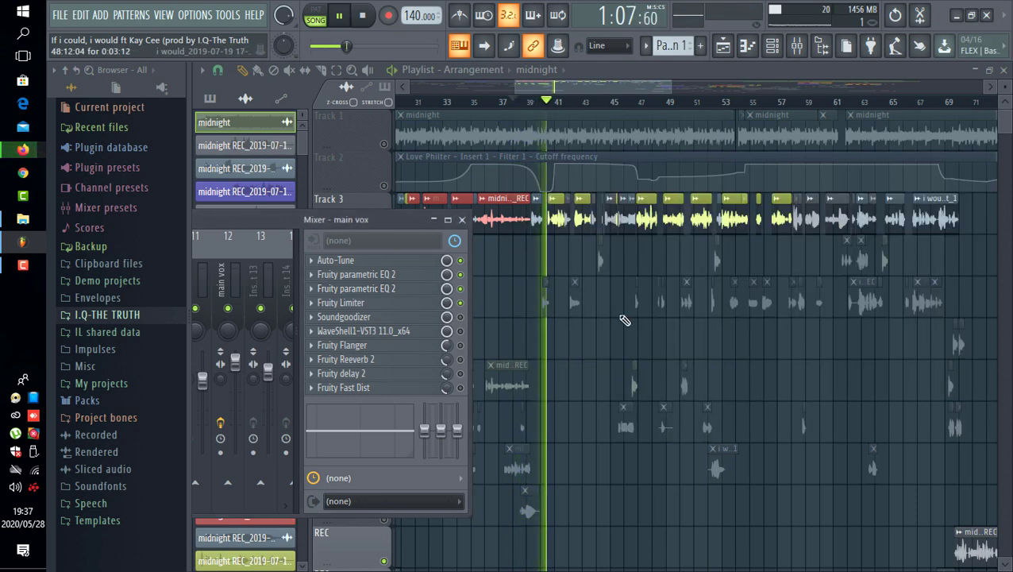
click(412, 302)
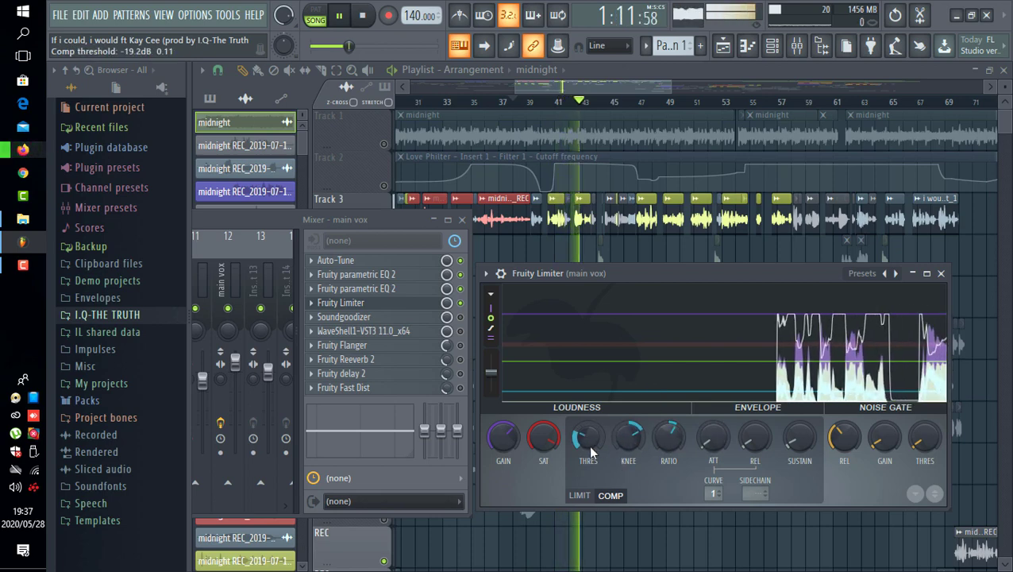
scroll(495, 447, up, 3)
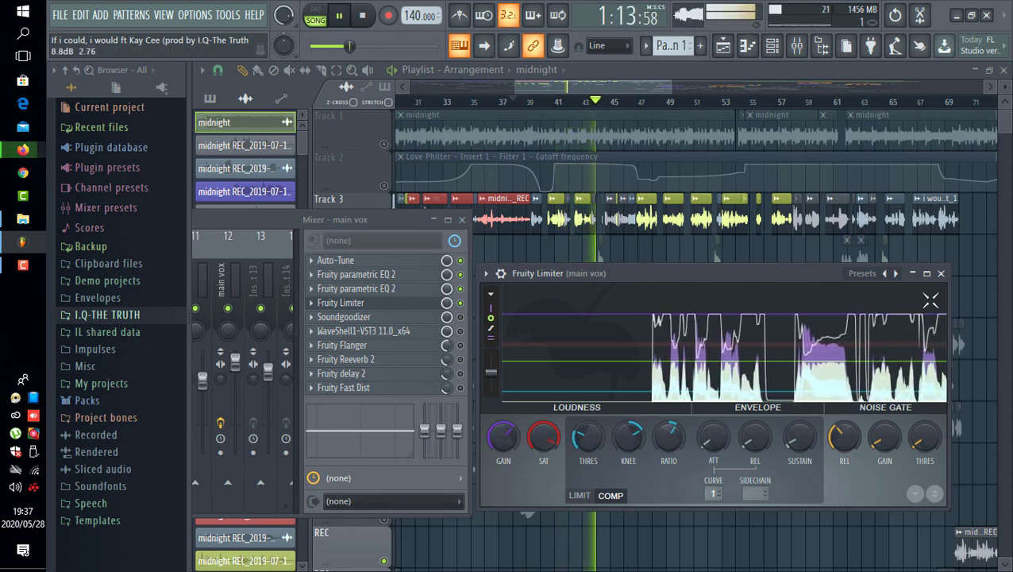
click(341, 303)
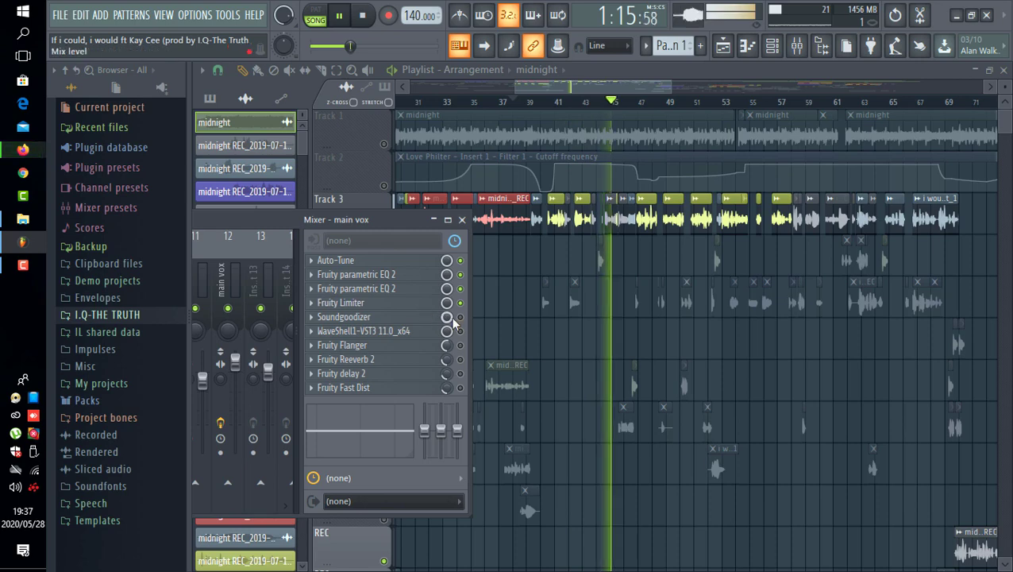
- Enable Soundgoodizer on main vox, compare it bypassed and active on preset C during playback, and close its window
click(425, 316)
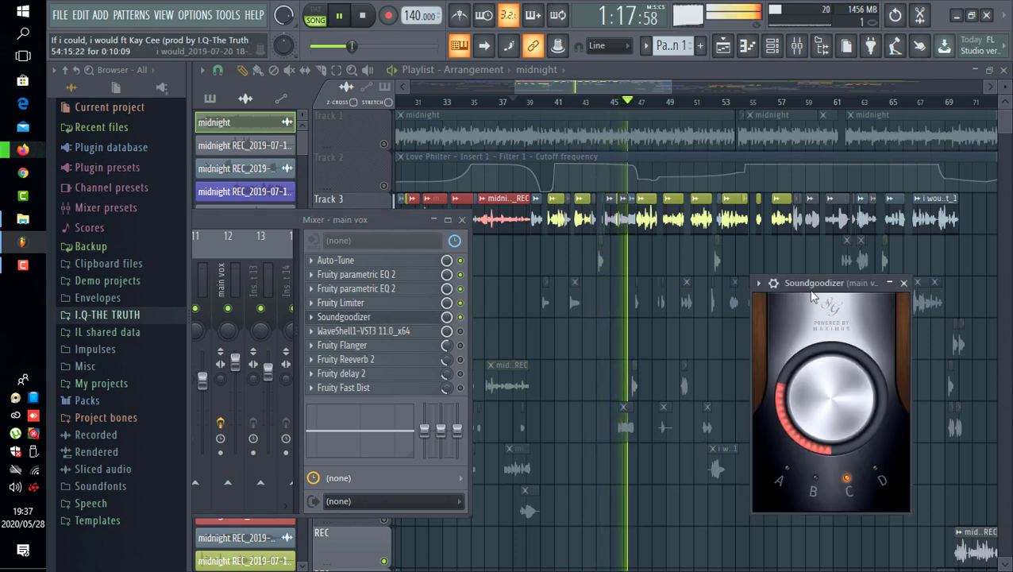
drag(832, 283, 830, 249)
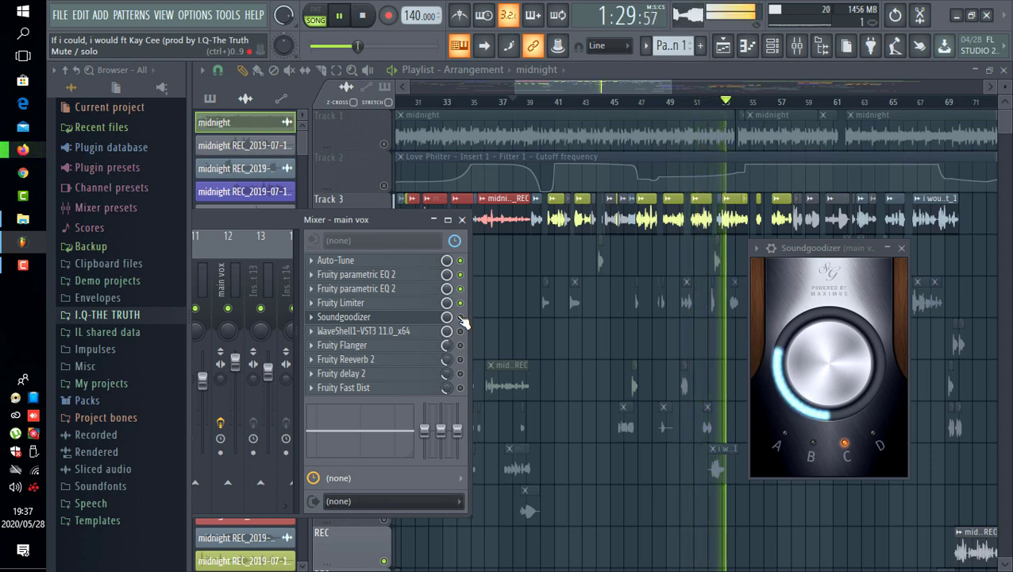
click(448, 318)
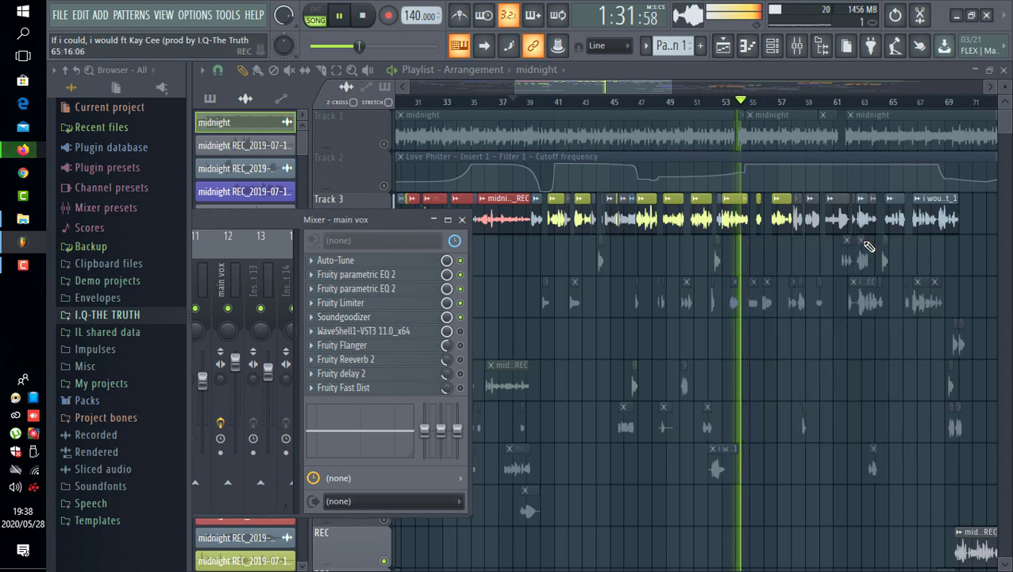
- Enable the WaveShell DeEsser on main vox, audition its sidechain monitor, switch monitoring back to Audio and close the plugin window
click(449, 330)
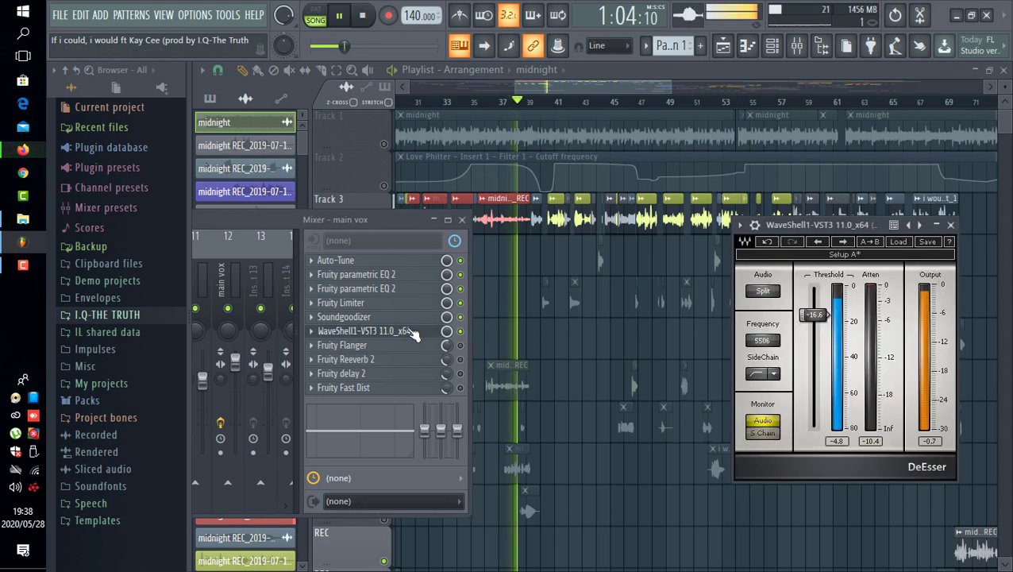
drag(867, 230, 771, 209)
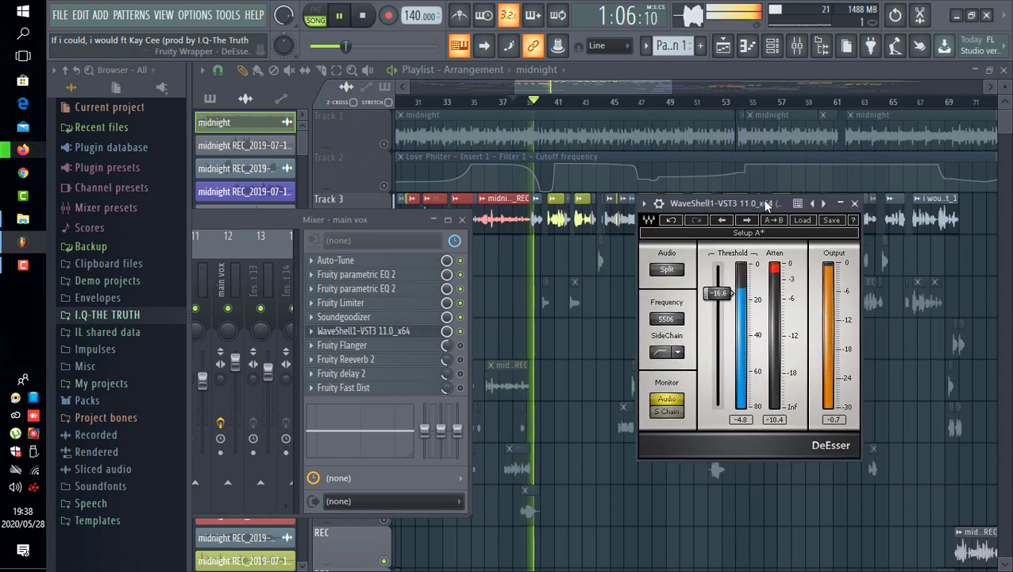
click(671, 412)
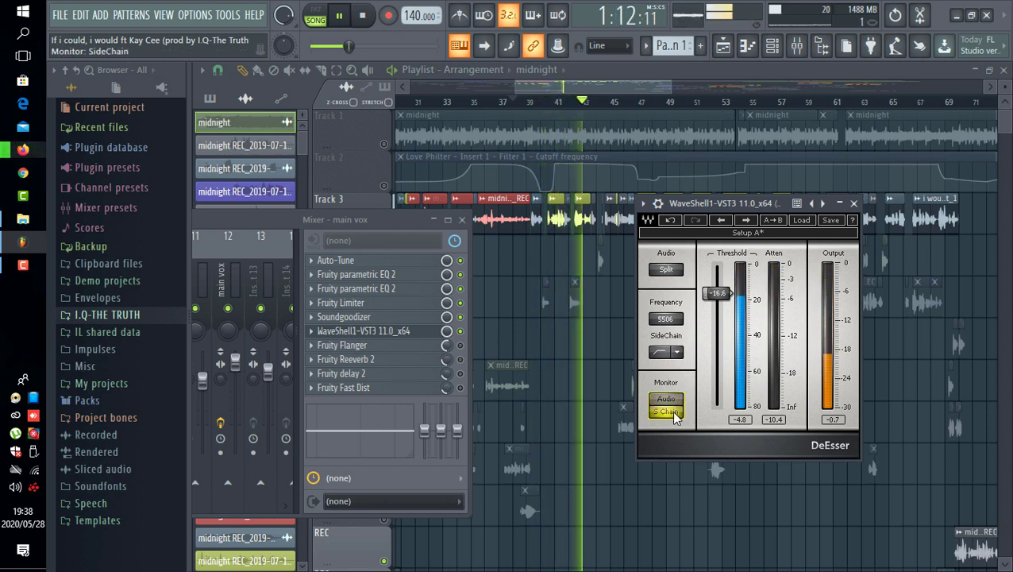
click(672, 412)
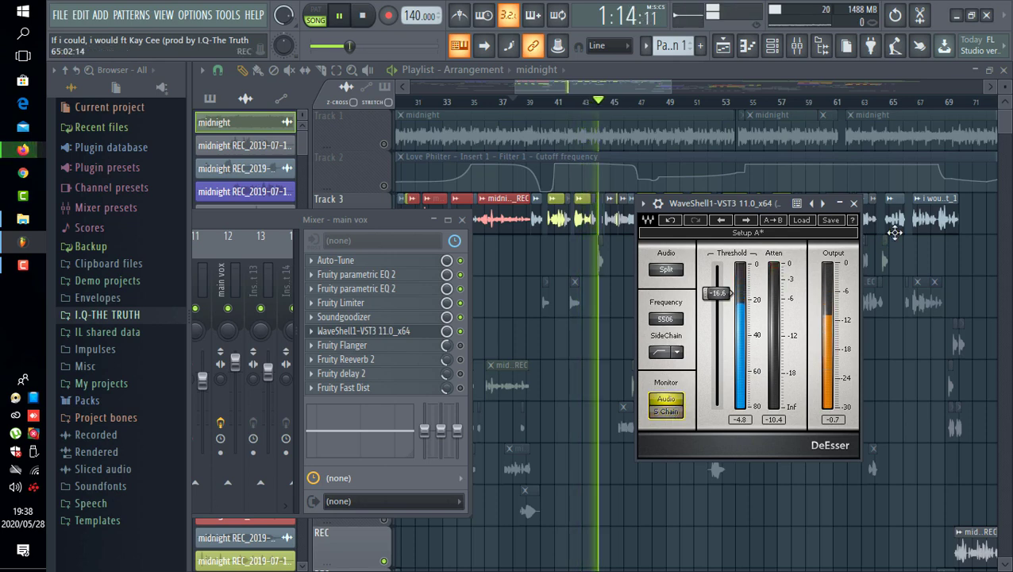
click(853, 203)
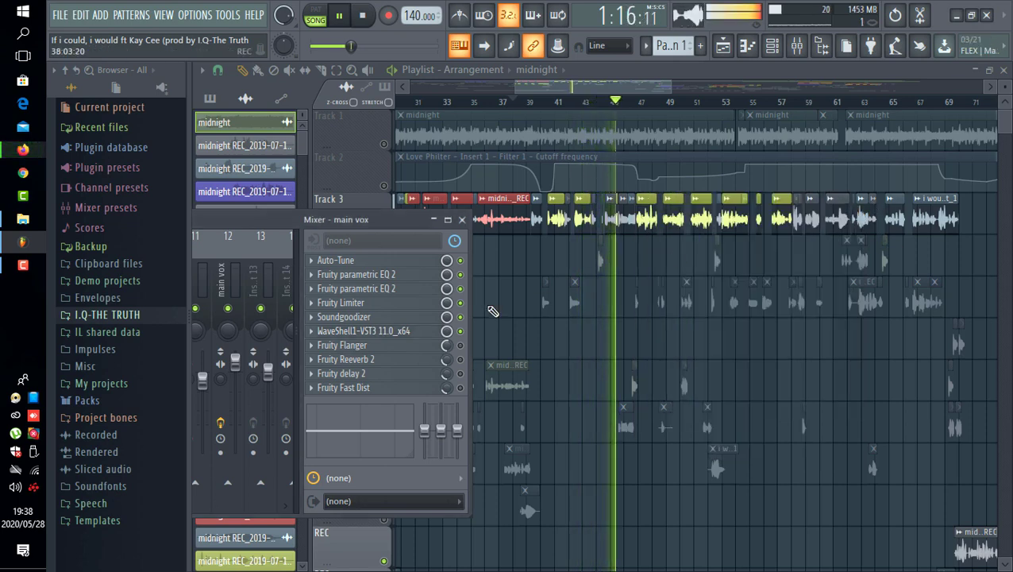
- Enable Fruity Flanger on main vox, compare it bypassed and active during playback, and close its window
click(404, 346)
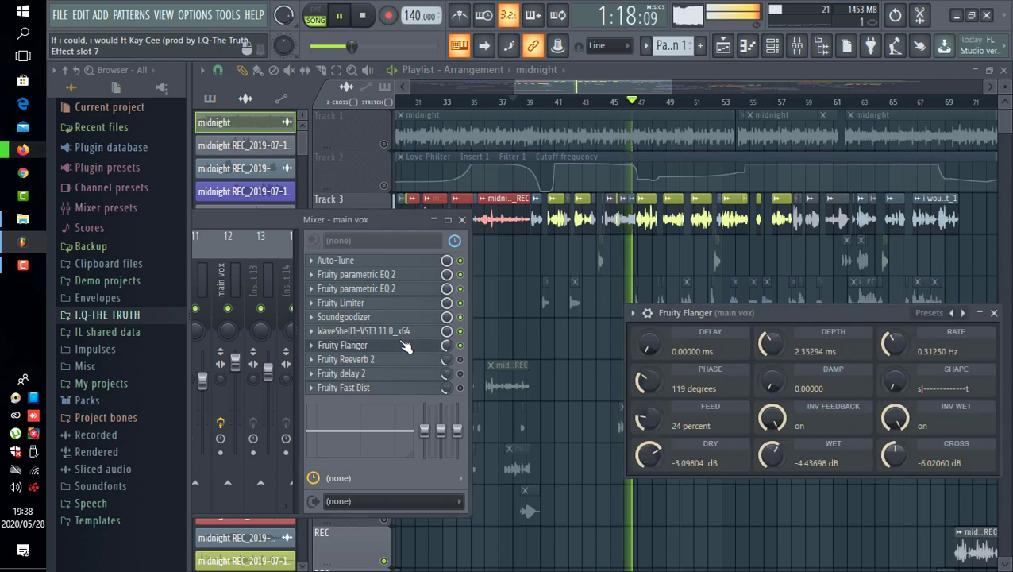
drag(836, 320, 755, 344)
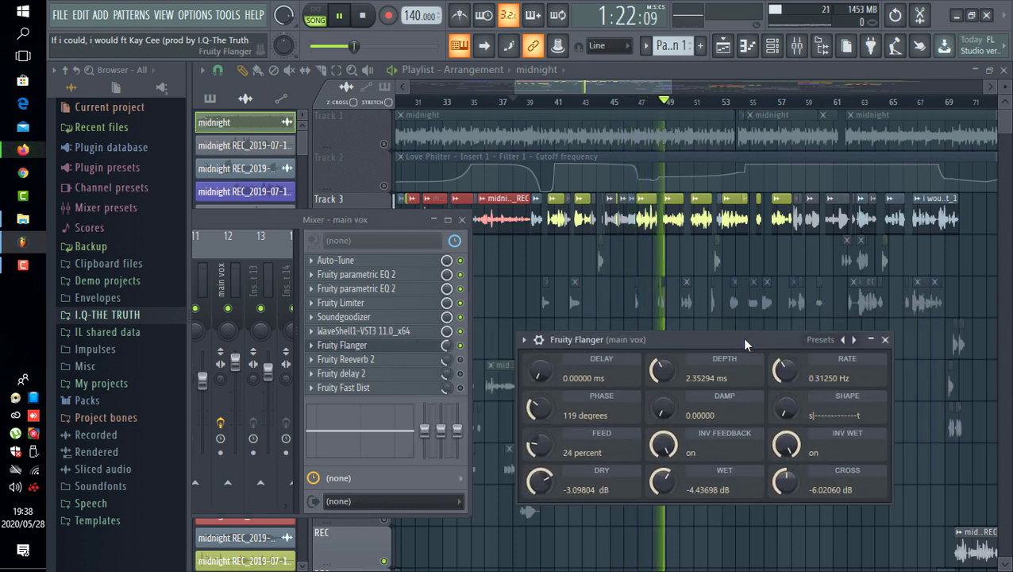
click(884, 340)
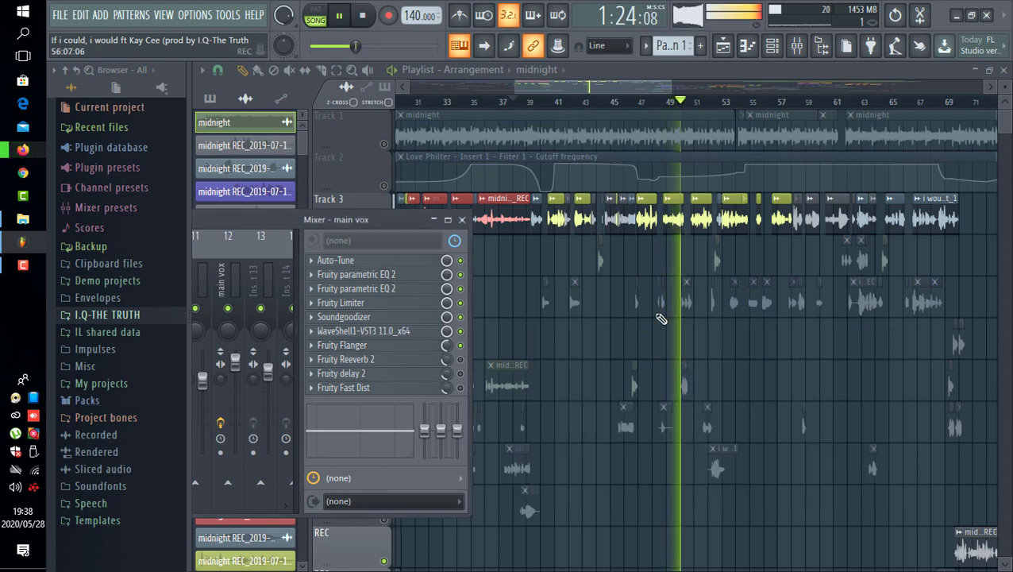
- Move the mixer lower to uncover the playlist, unmute the REC track below Track 3, and restart playback around bar 37
drag(398, 243, 448, 314)
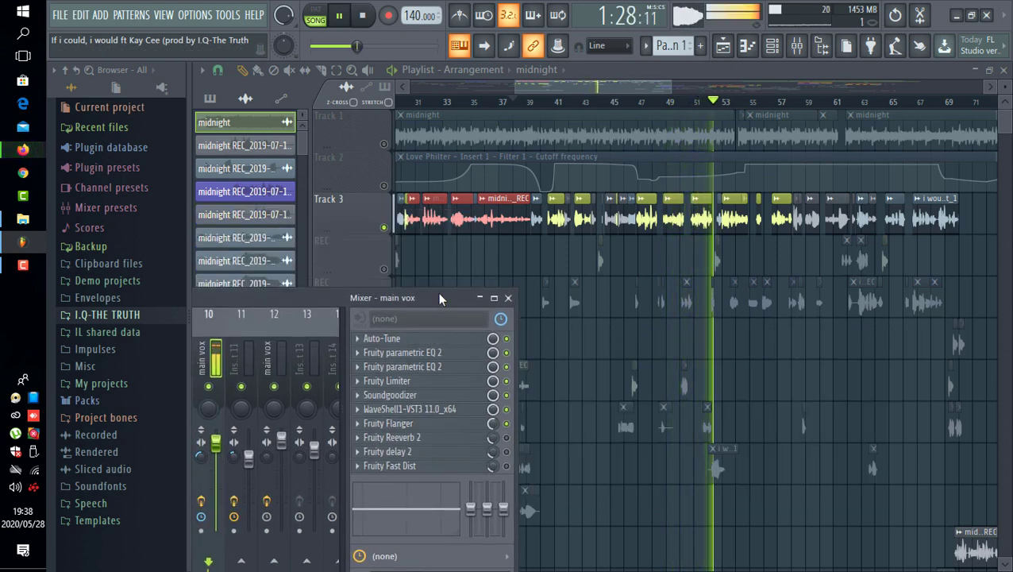
click(508, 102)
click(820, 47)
click(814, 49)
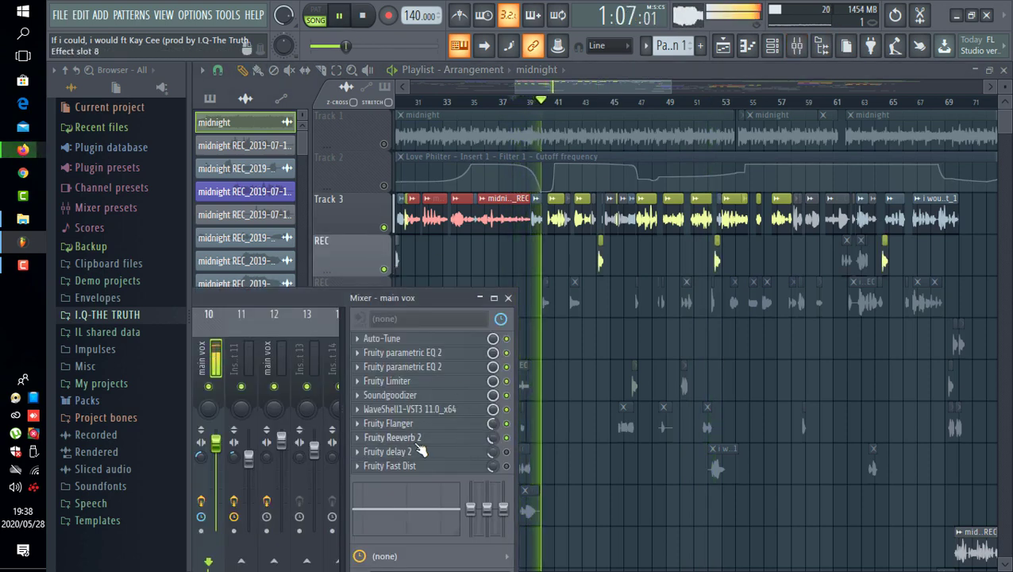
- Enable Fruity Reeverb 2 on main vox, review its wet level and bass multiplier, and close its window
click(393, 437)
drag(699, 419, 777, 304)
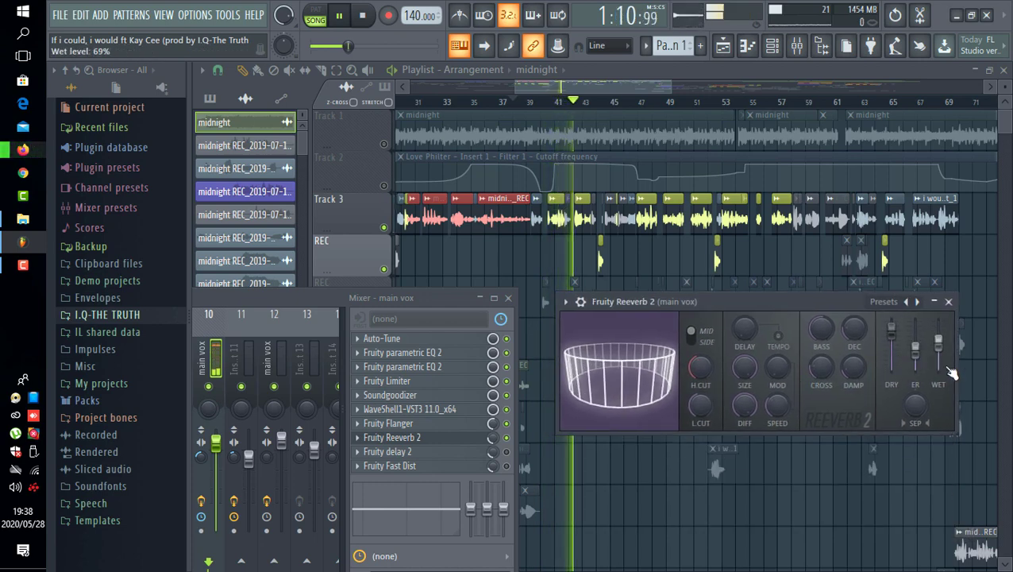
drag(939, 338, 943, 367)
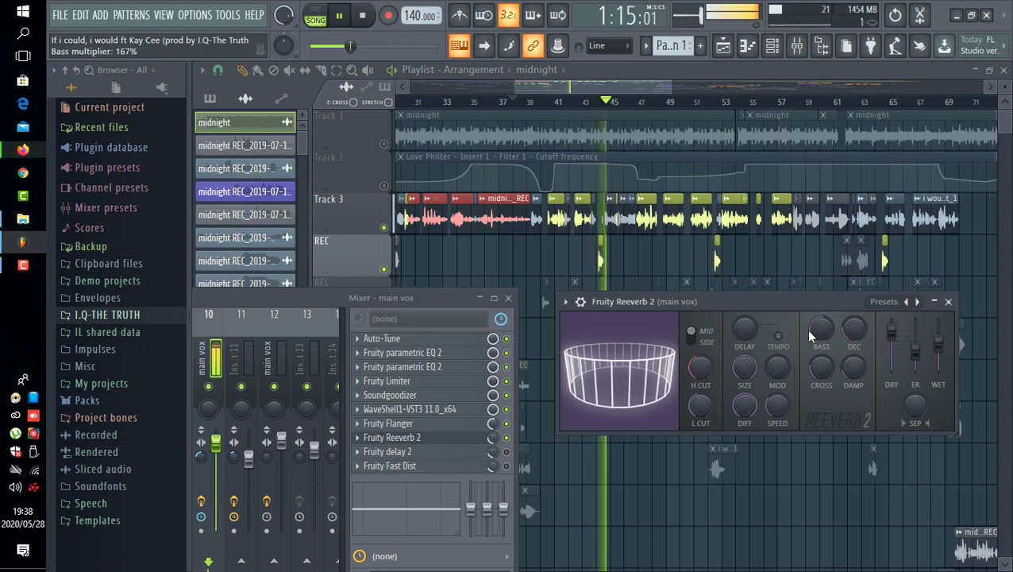
click(948, 302)
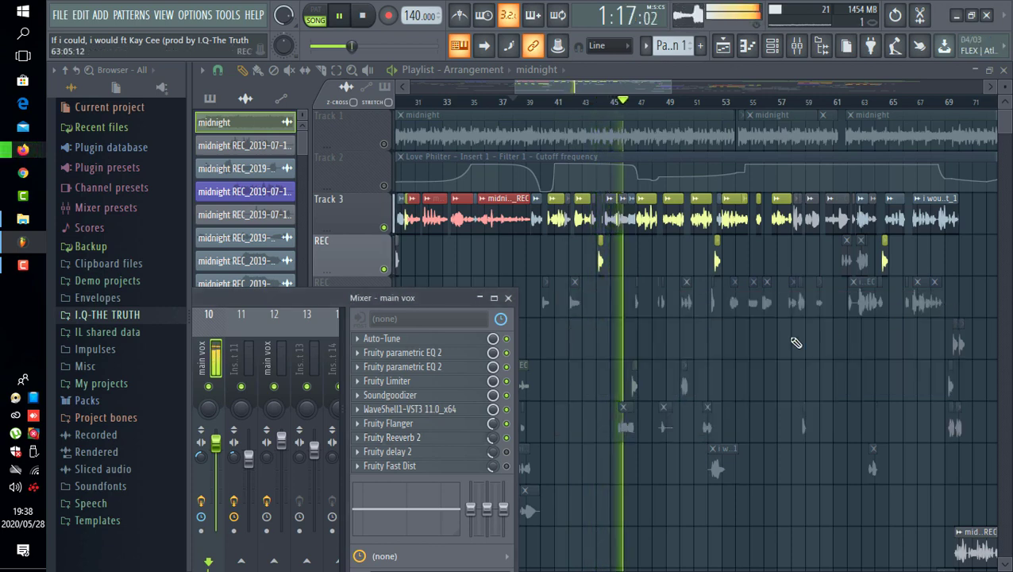
- Enable Fruity delay 2 on main vox, review its ping-pong feedback and the step presets for delay time, and close its window
click(476, 451)
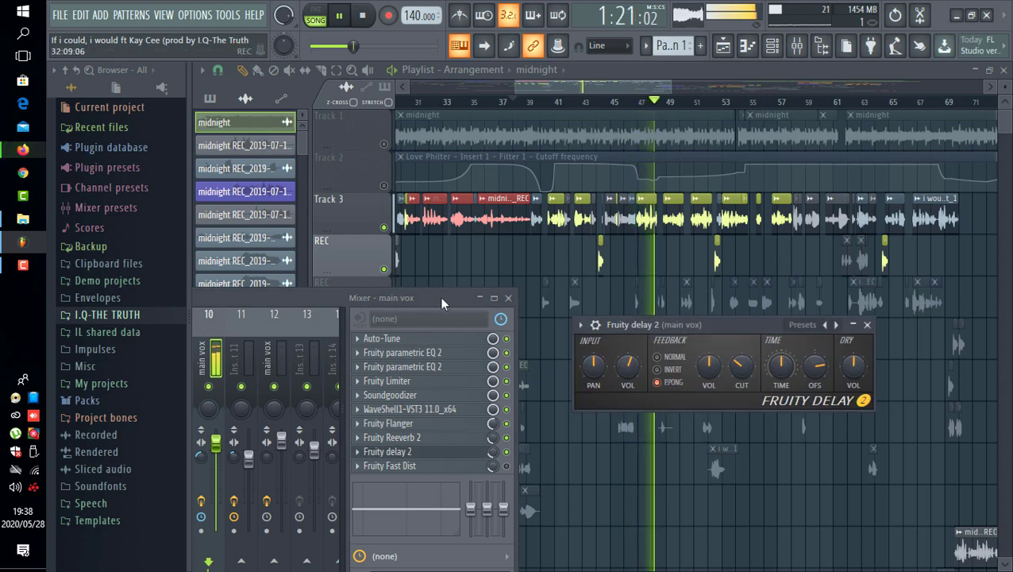
drag(442, 302, 464, 298)
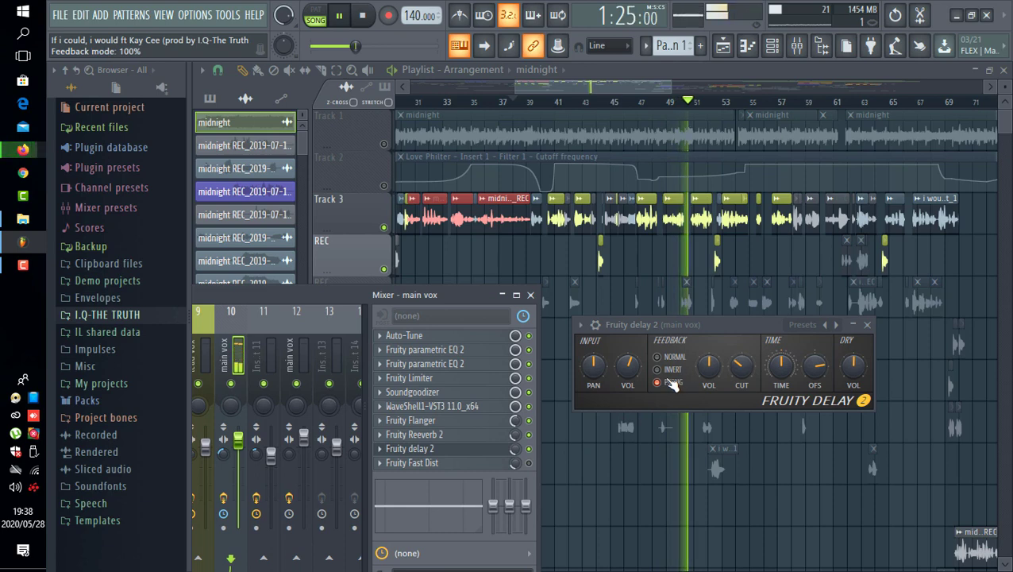
right_click(781, 365)
mouse_move(844, 354)
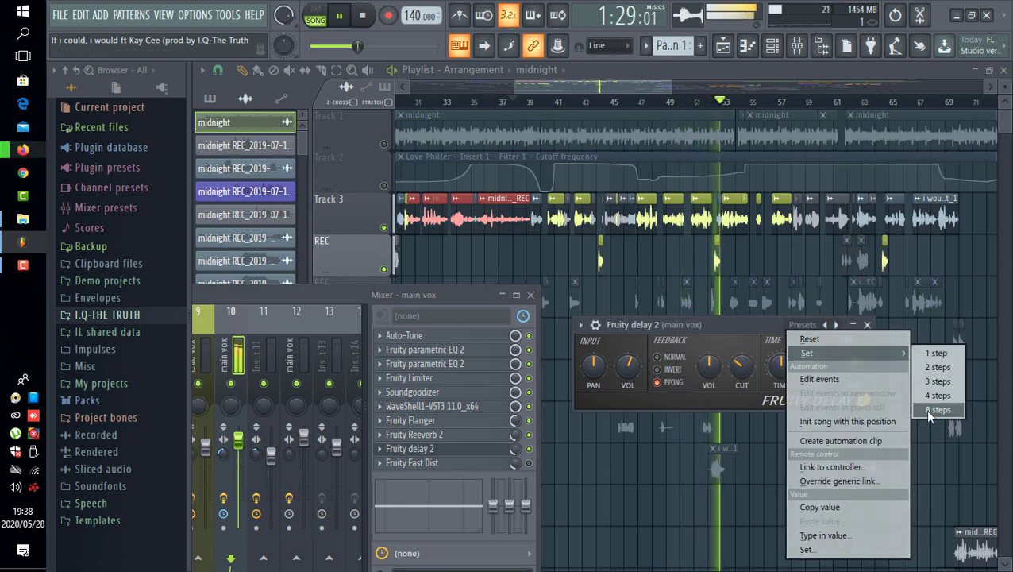
click(752, 335)
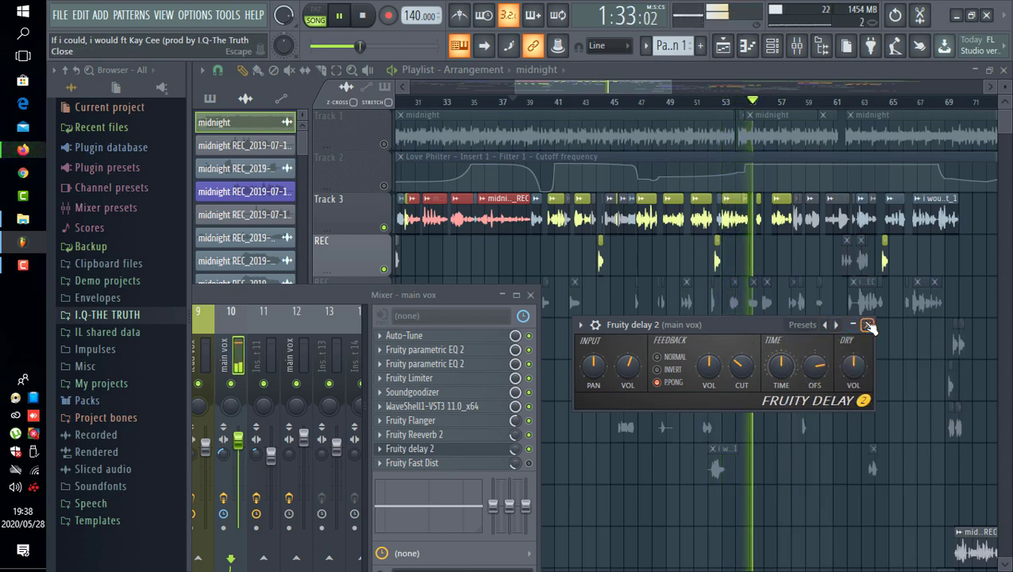
click(868, 326)
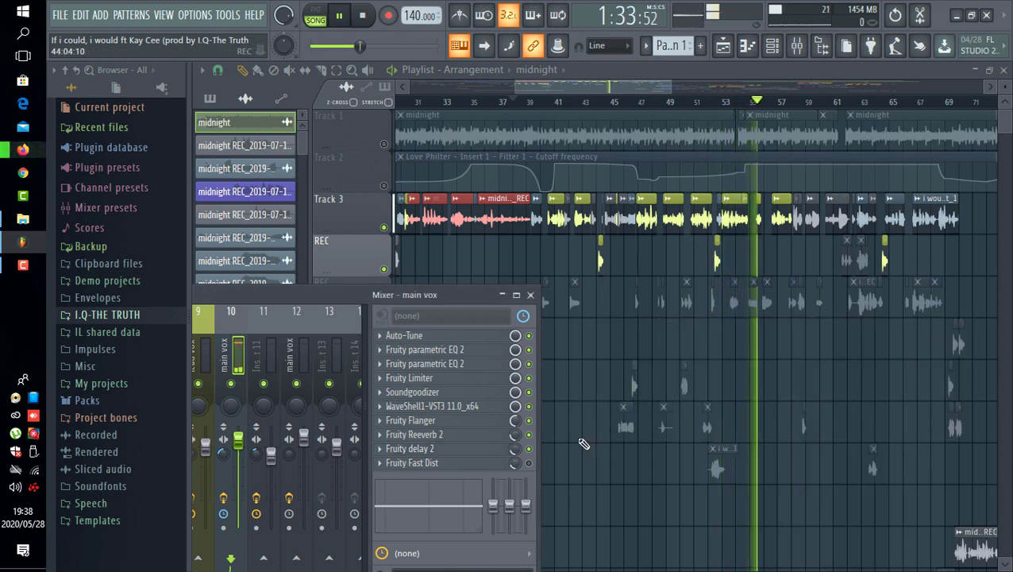
- Enable Fruity Fast Dist on main vox, review its distortion settings during playback, and close its window
click(496, 463)
drag(751, 402, 767, 361)
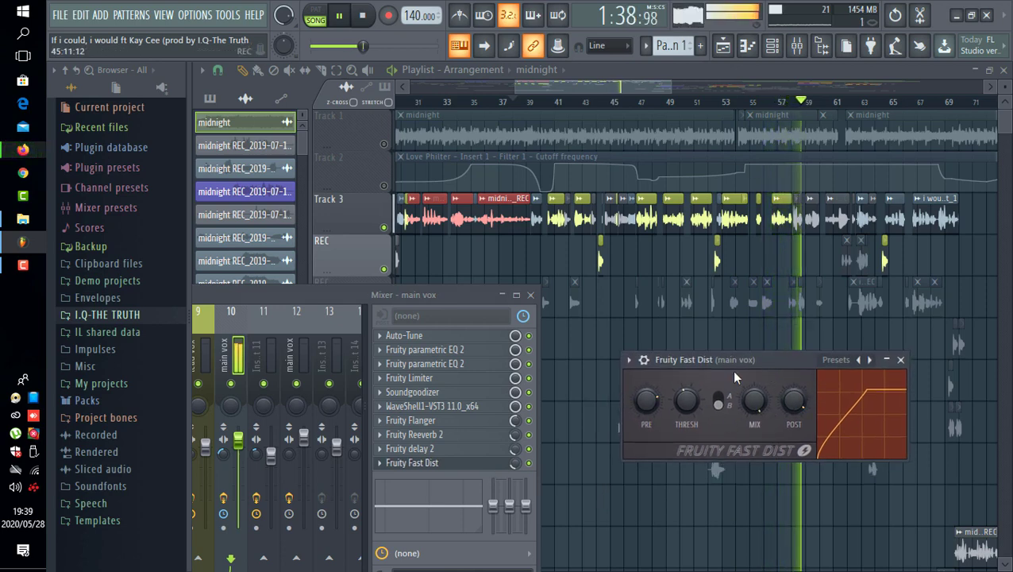
click(900, 358)
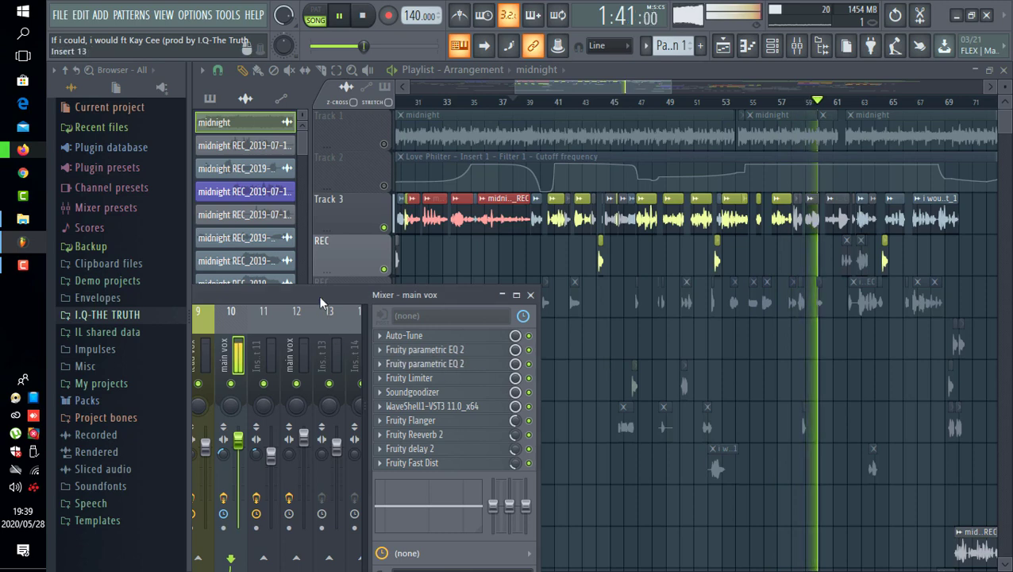
- Unmute the midnight beat on Track 1 and restart playback from around bar 38 with the mixer closed
drag(319, 295, 330, 289)
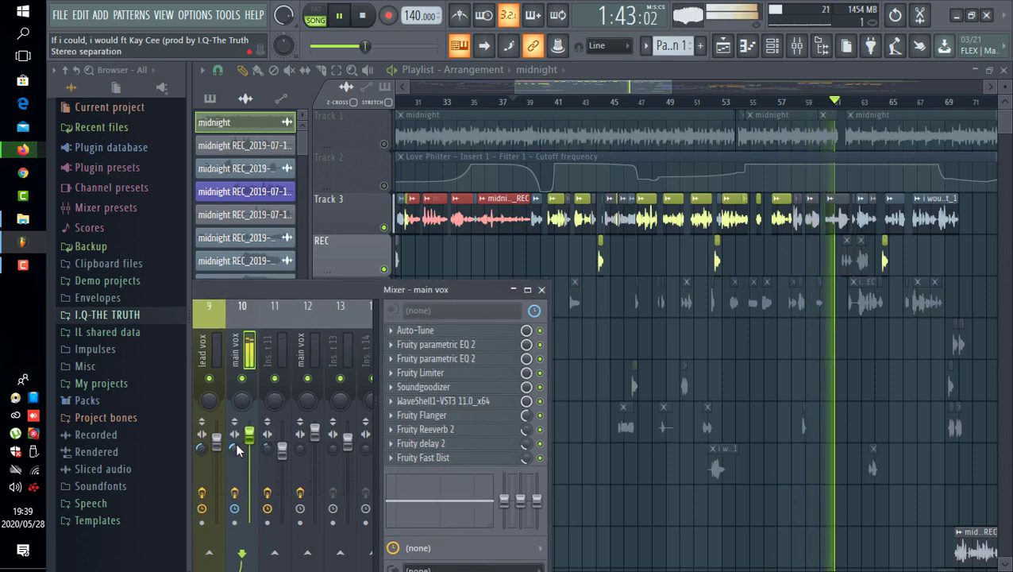
click(541, 288)
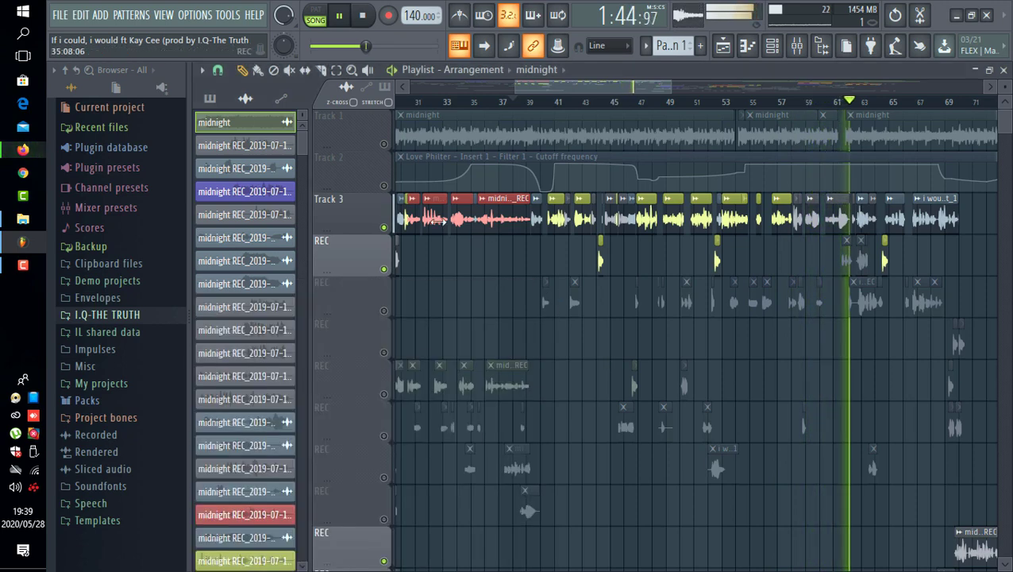
click(384, 143)
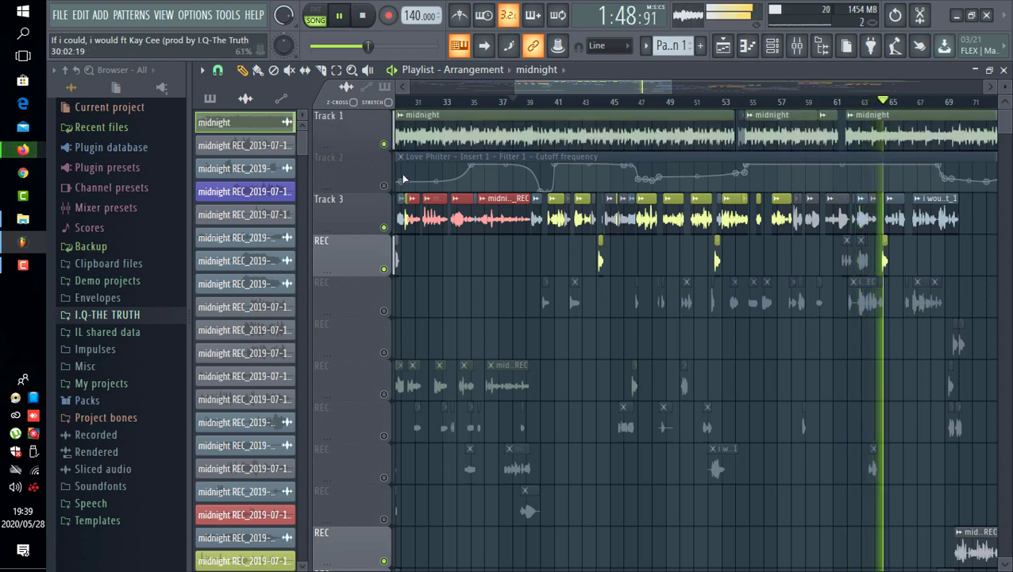
click(797, 46)
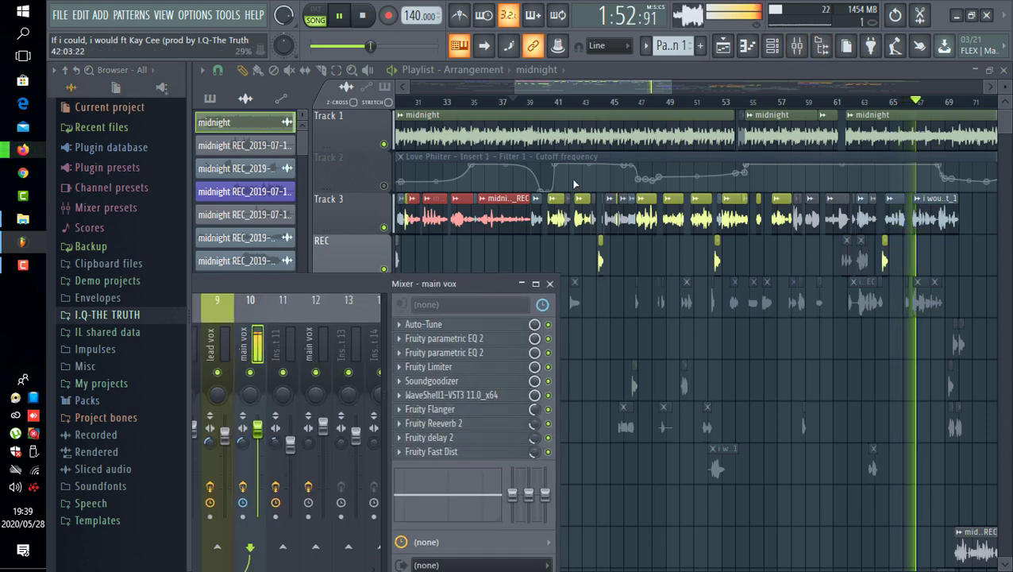
click(546, 101)
click(523, 102)
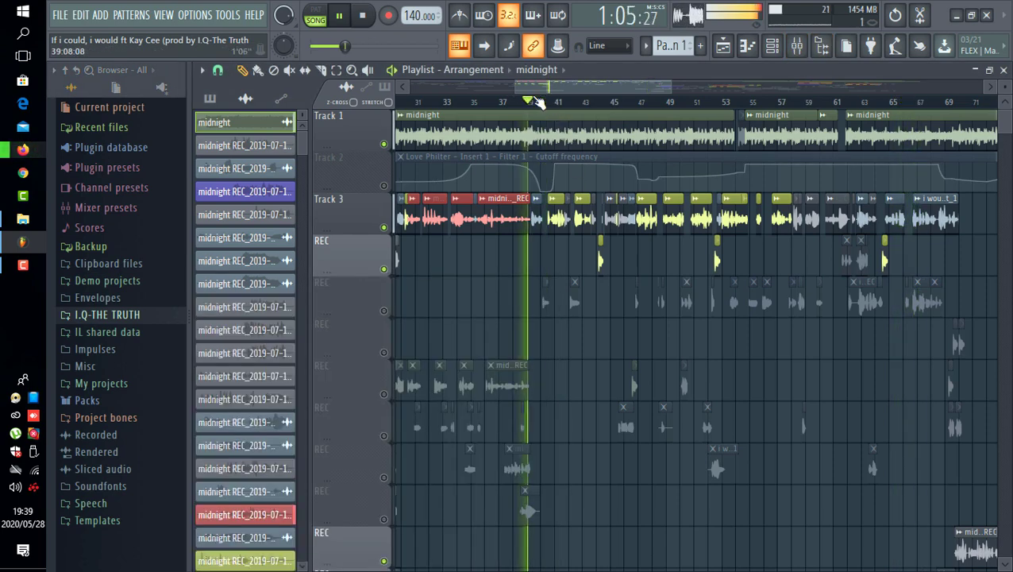
- Reopen the mixer, move it higher over the playlist and narrow its window around main vox and its effect slots
click(798, 49)
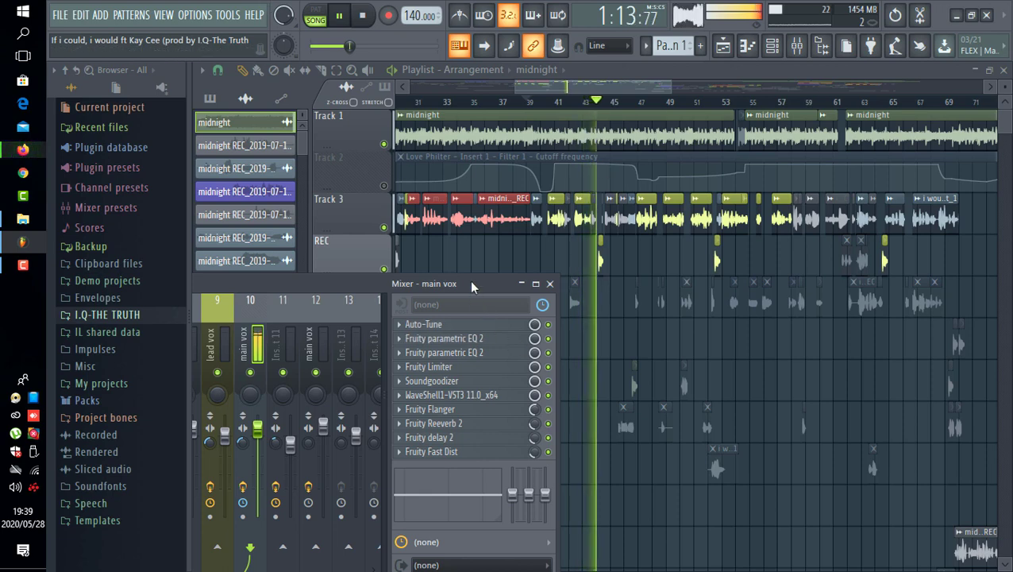
drag(469, 280, 449, 259)
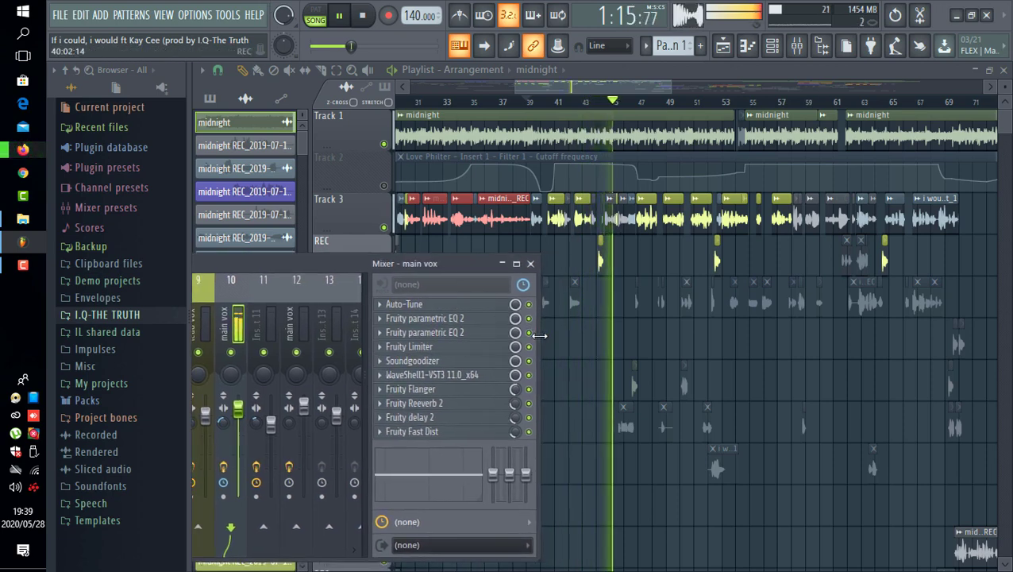
drag(537, 333, 470, 337)
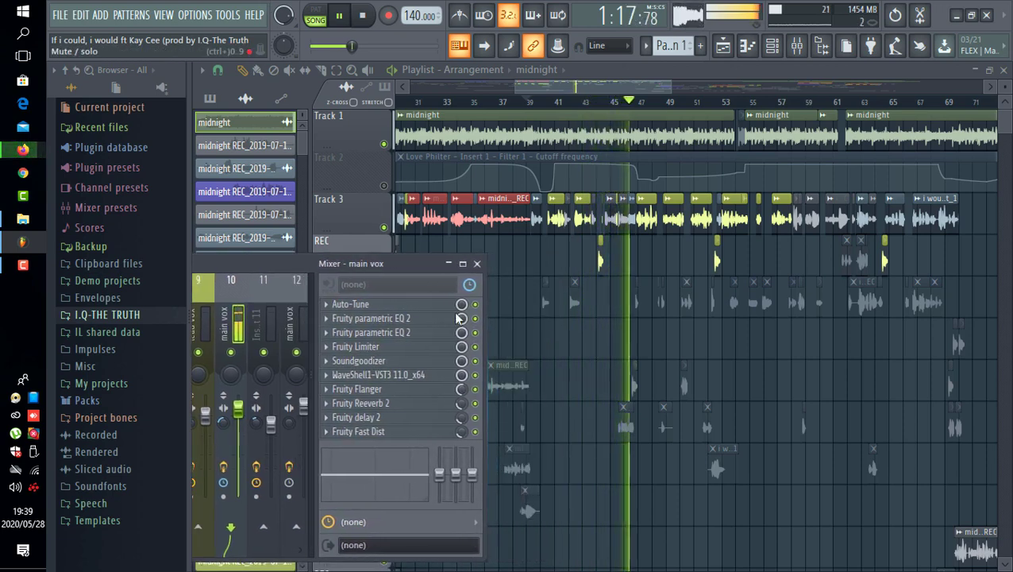
- Mute Track 3 and the REC track below it, unmute the next REC track, and restart playback from around bar 39
drag(412, 265, 388, 299)
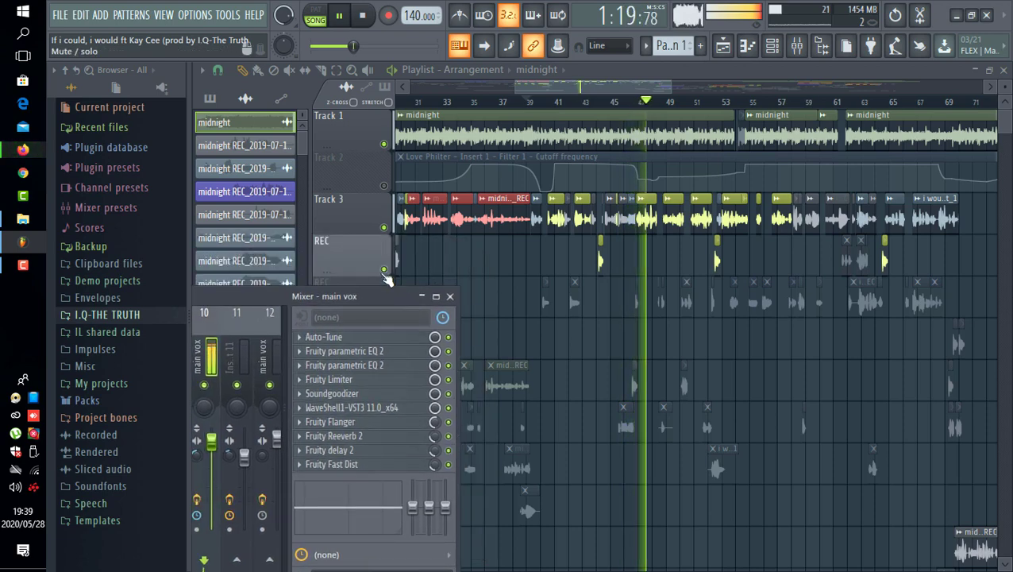
key(F9)
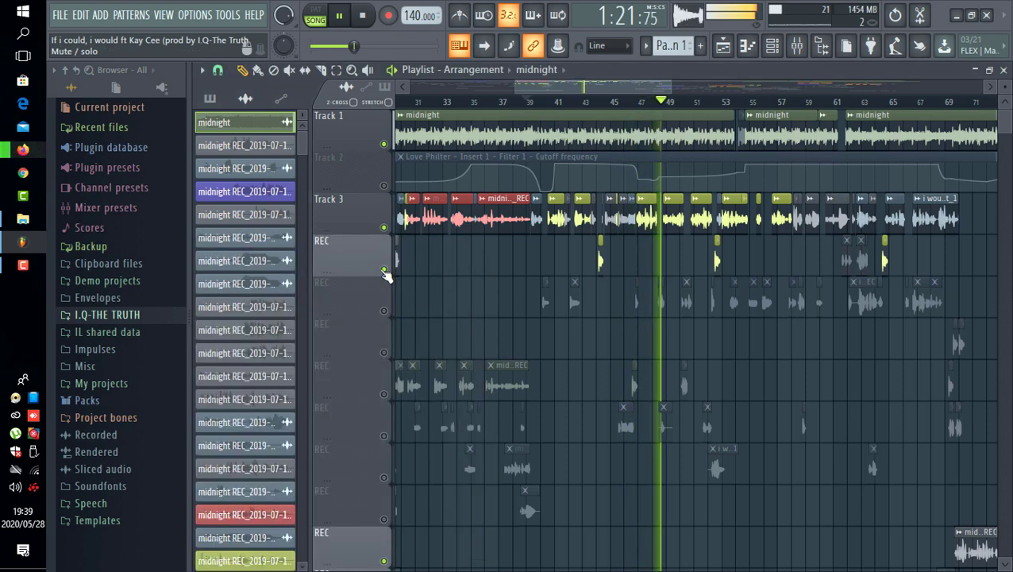
drag(385, 272, 387, 227)
click(384, 310)
click(528, 102)
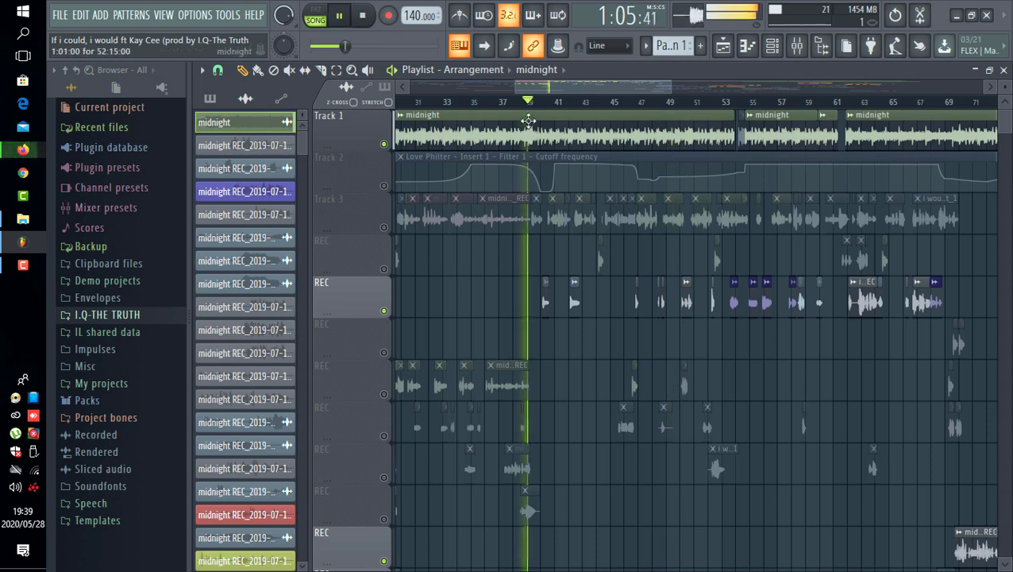
- Reopen the mixer, shift its window until the lead vox insert shows beside main vox, and close it
click(800, 47)
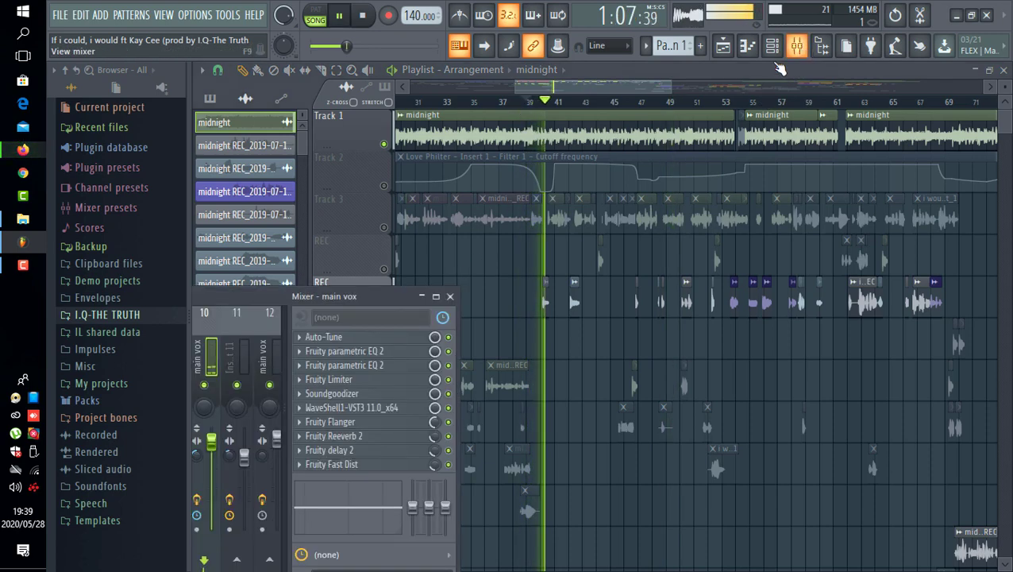
drag(380, 293, 432, 303)
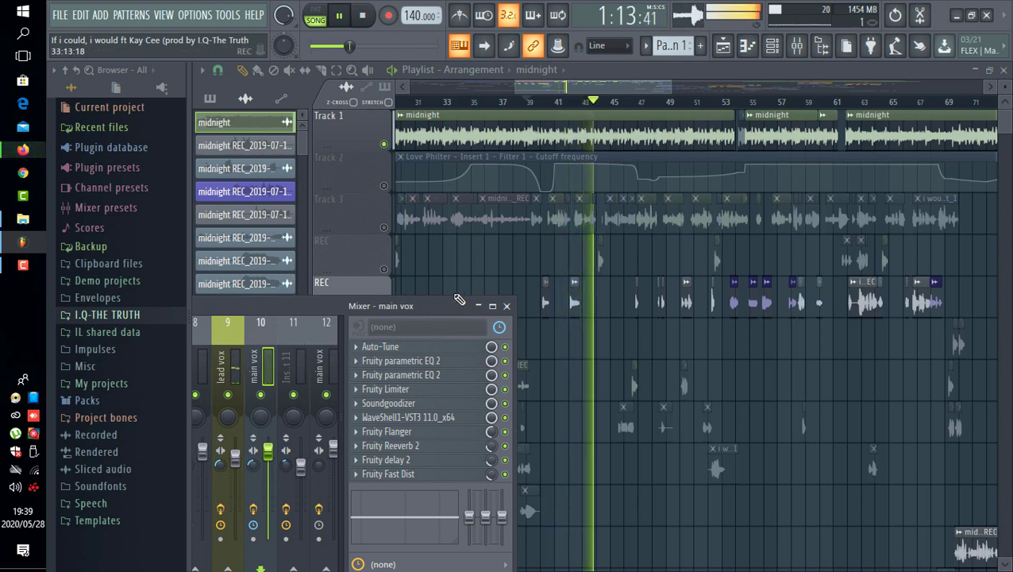
drag(452, 302, 459, 301)
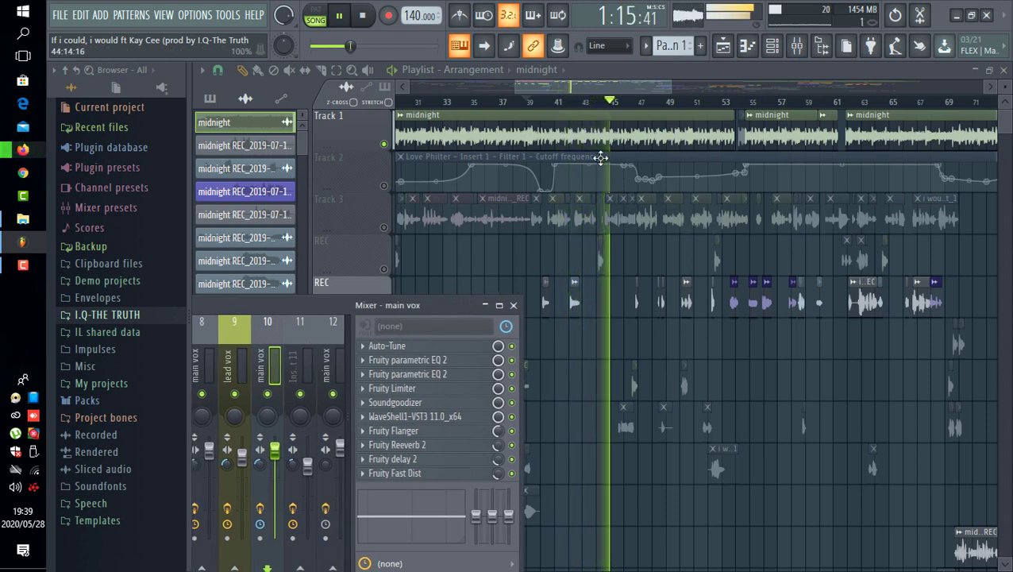
key(F9)
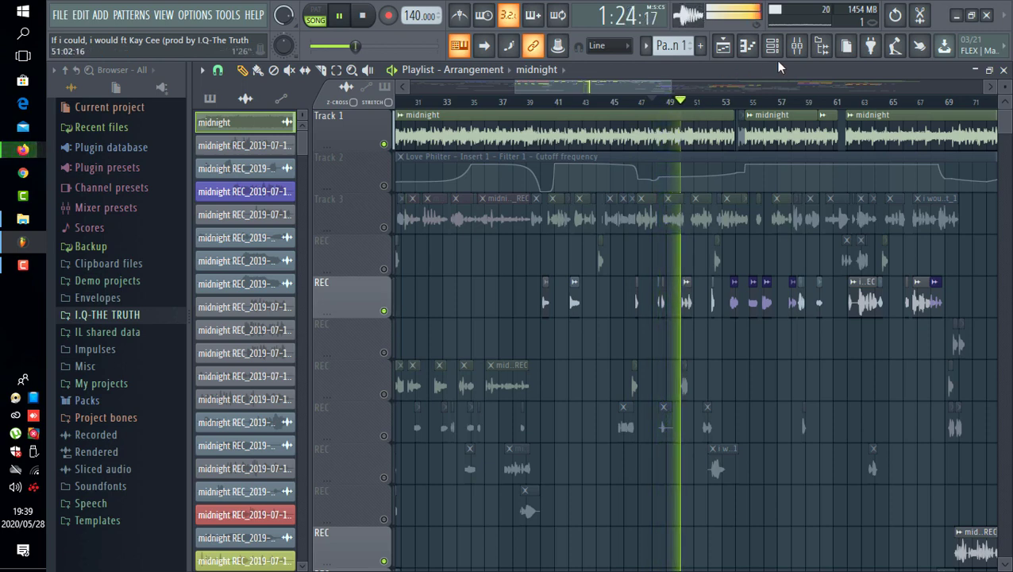
- Audition the unmuted REC vocals with the beat from around bar 54 and again from around bar 61
click(737, 104)
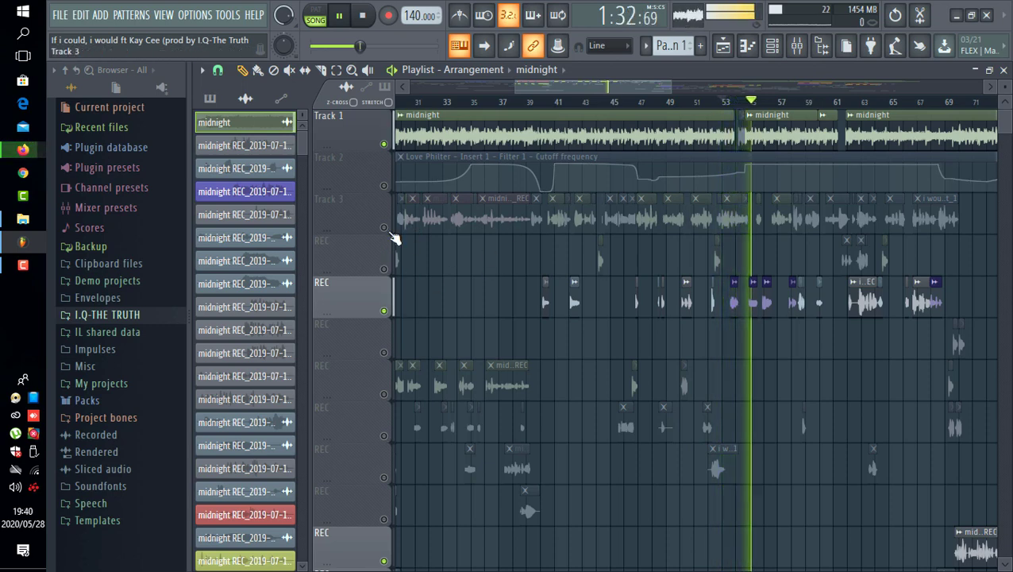
key(F9)
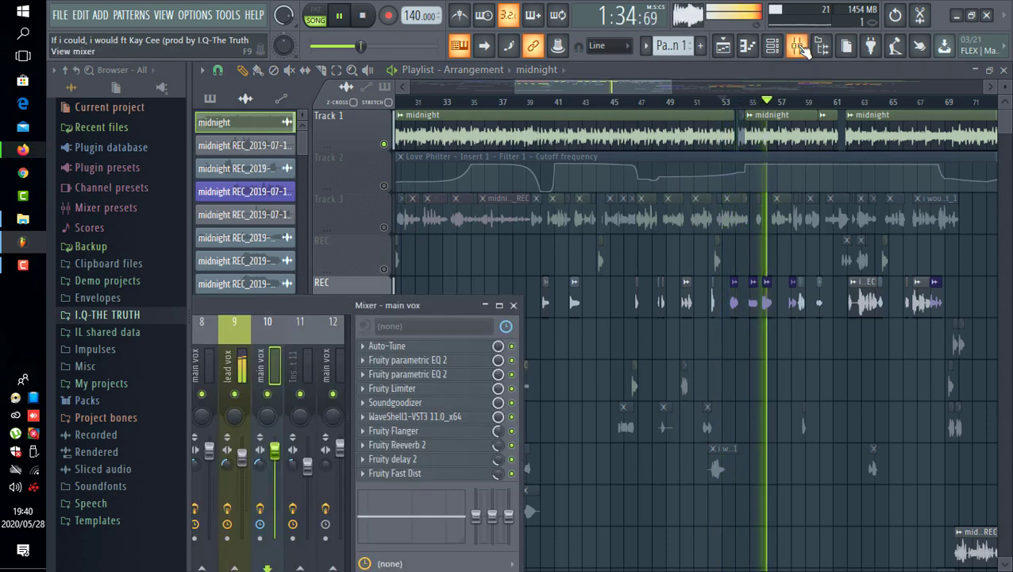
key(space)
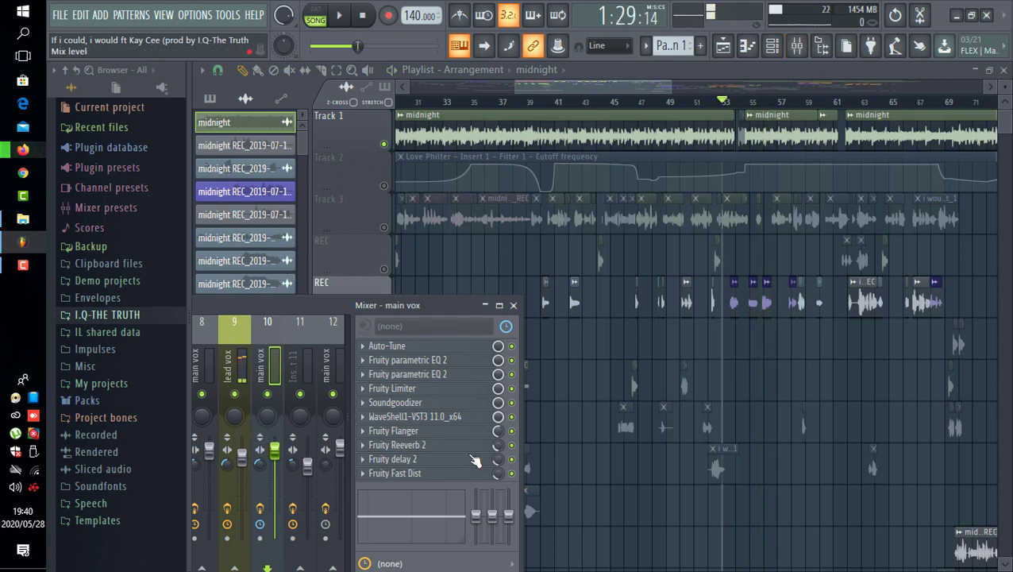
click(843, 102)
key(space)
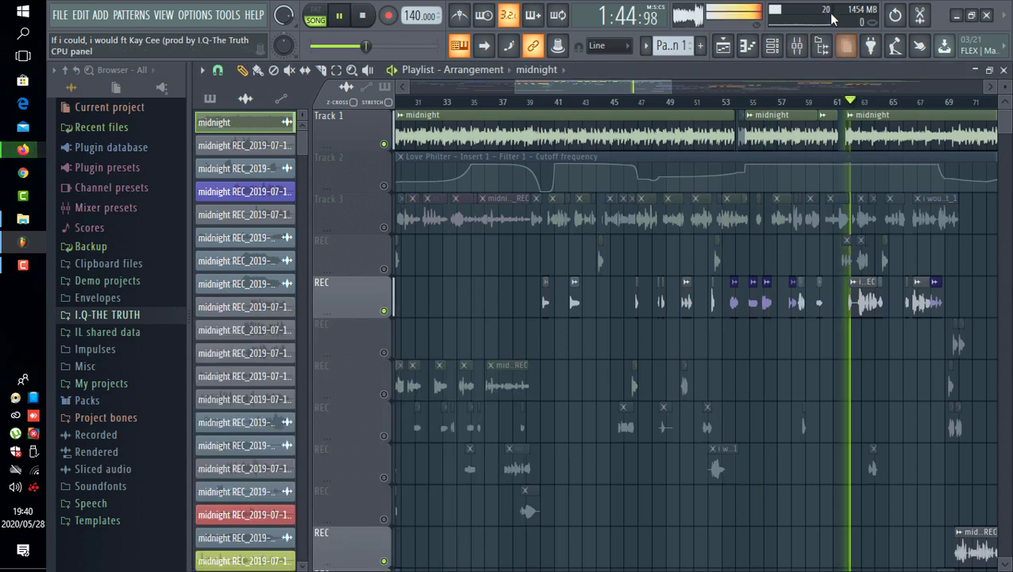
- Select the lead vox insert, switch off all its effects, and restart playback from around bar 39 with the mixer open
click(432, 305)
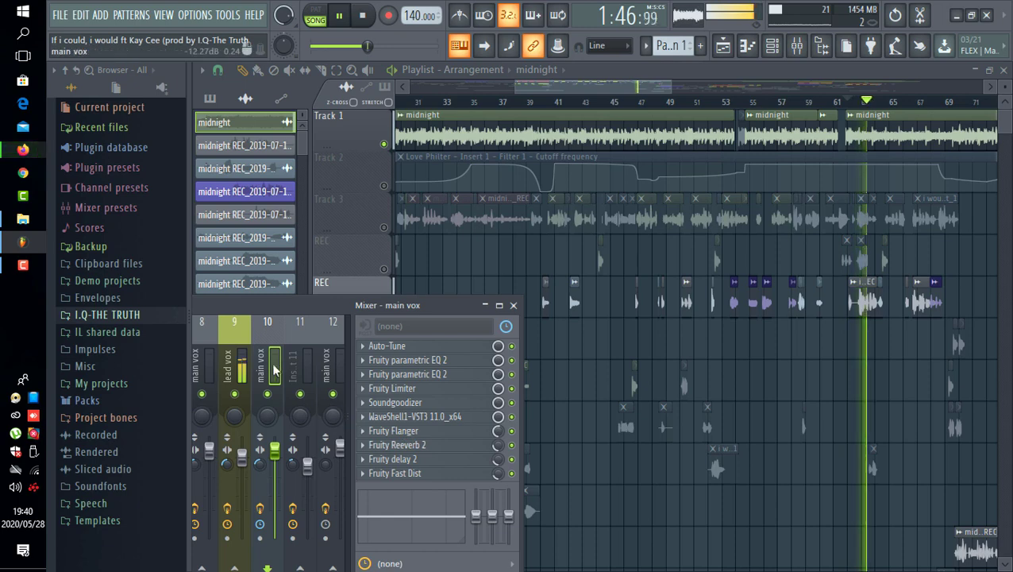
click(241, 361)
key(space)
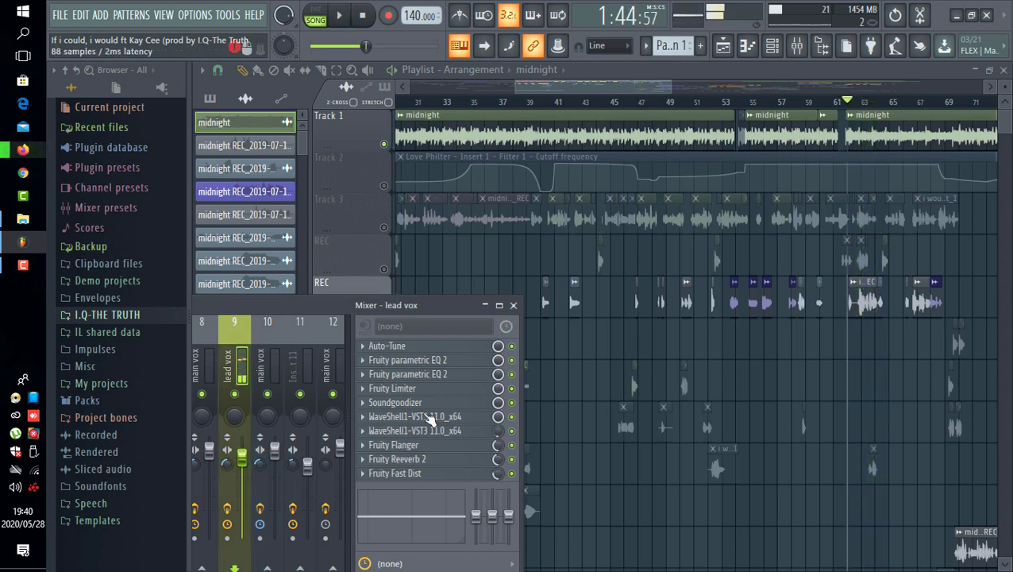
click(529, 102)
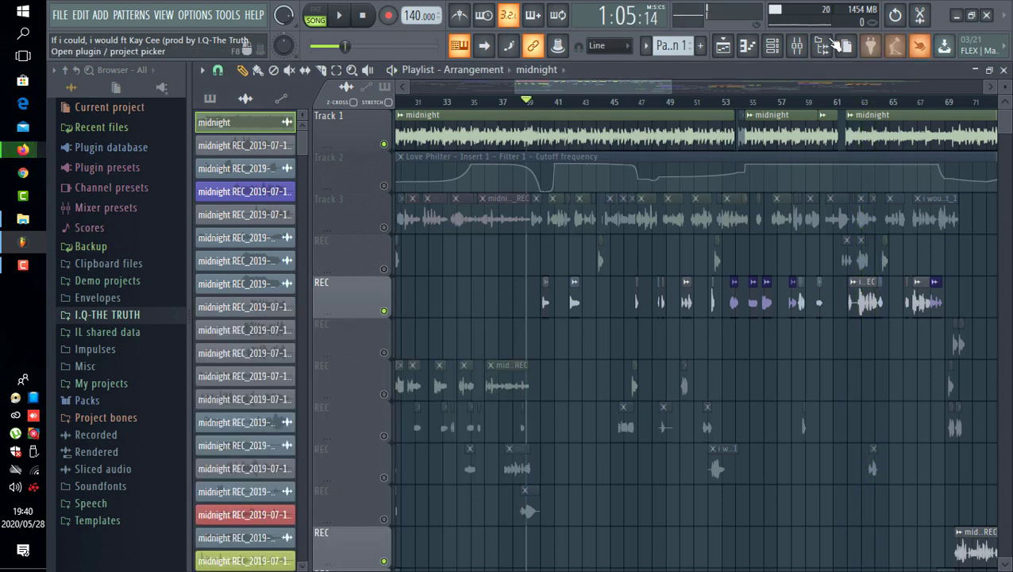
click(796, 45)
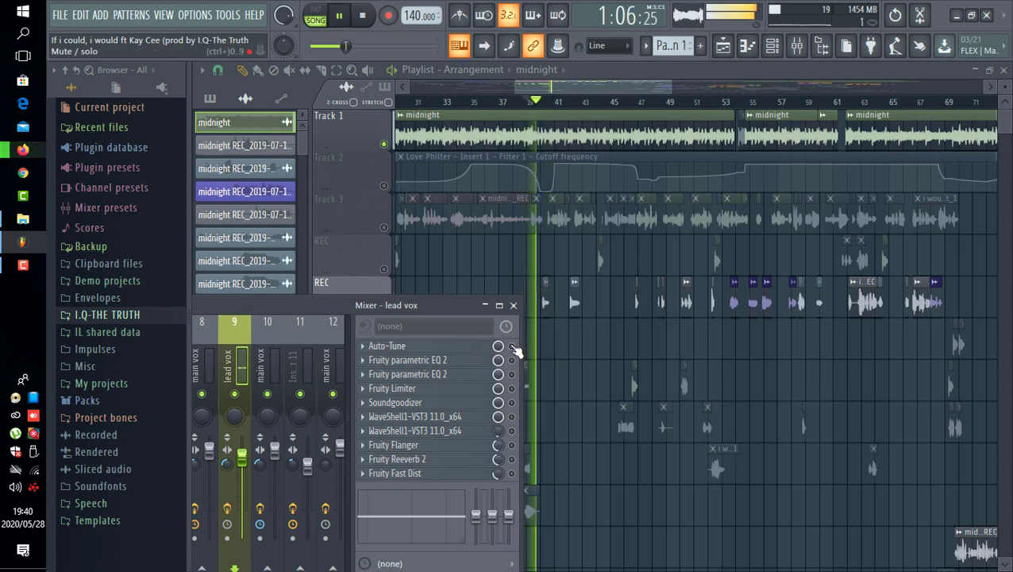
- Enable Auto-Tune and the first Fruity parametric EQ 2 on lead vox, reviewing each plugin's settings and closing its window
click(469, 347)
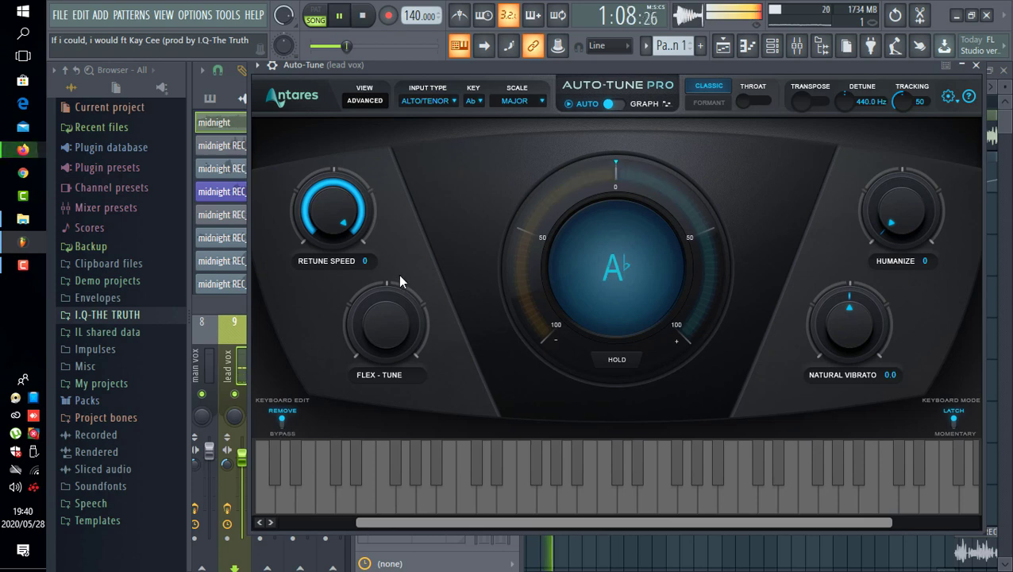
click(976, 68)
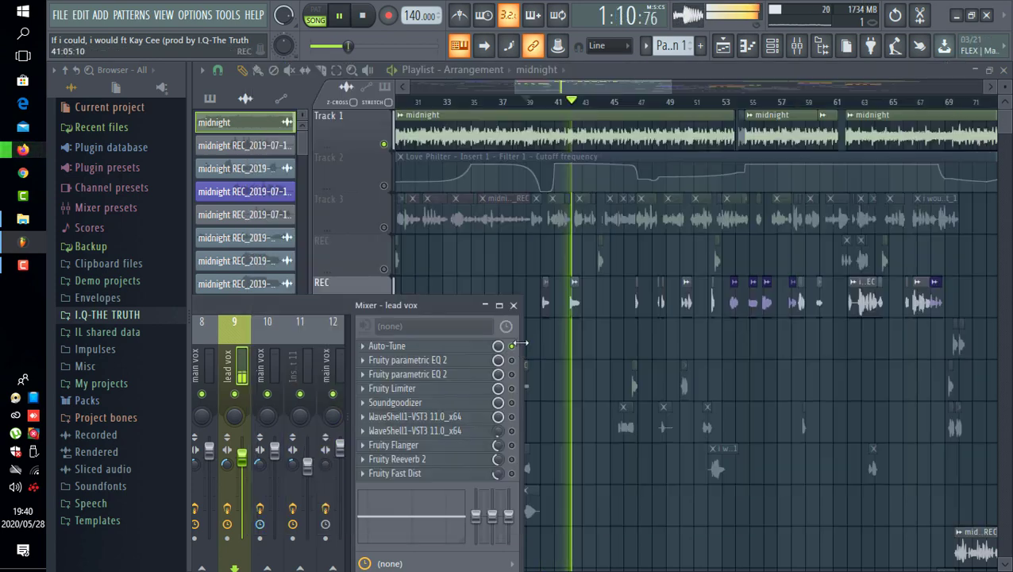
click(477, 360)
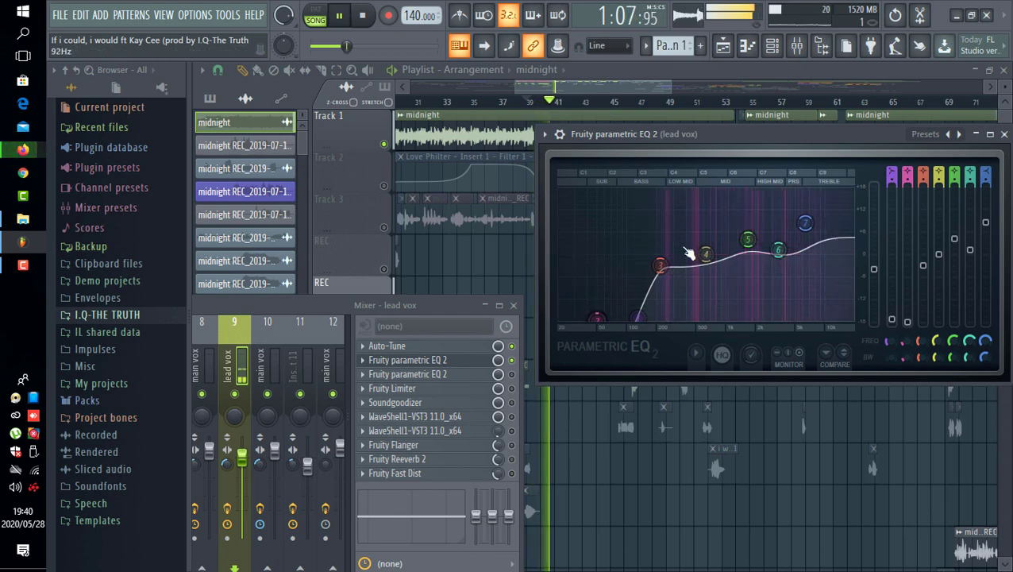
click(407, 360)
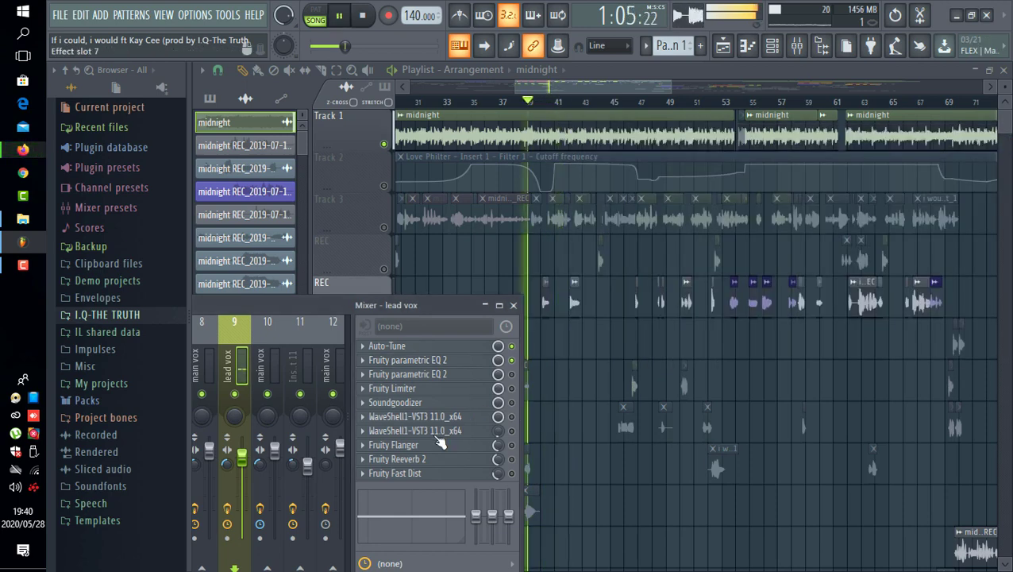
- Enable the second Fruity parametric EQ 2 on lead vox, review its curve, and restart playback from around bar 54
click(447, 377)
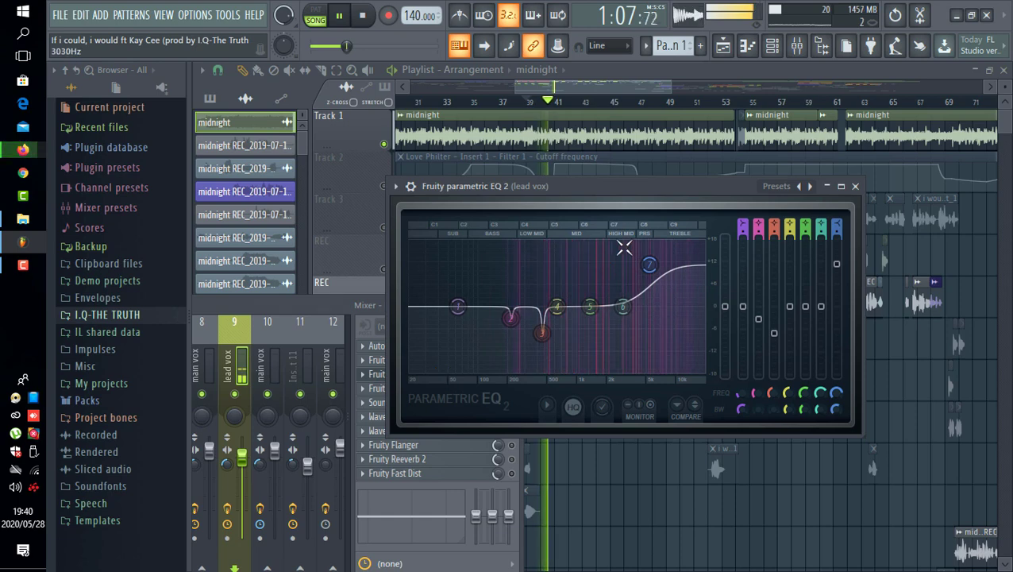
click(855, 186)
click(753, 105)
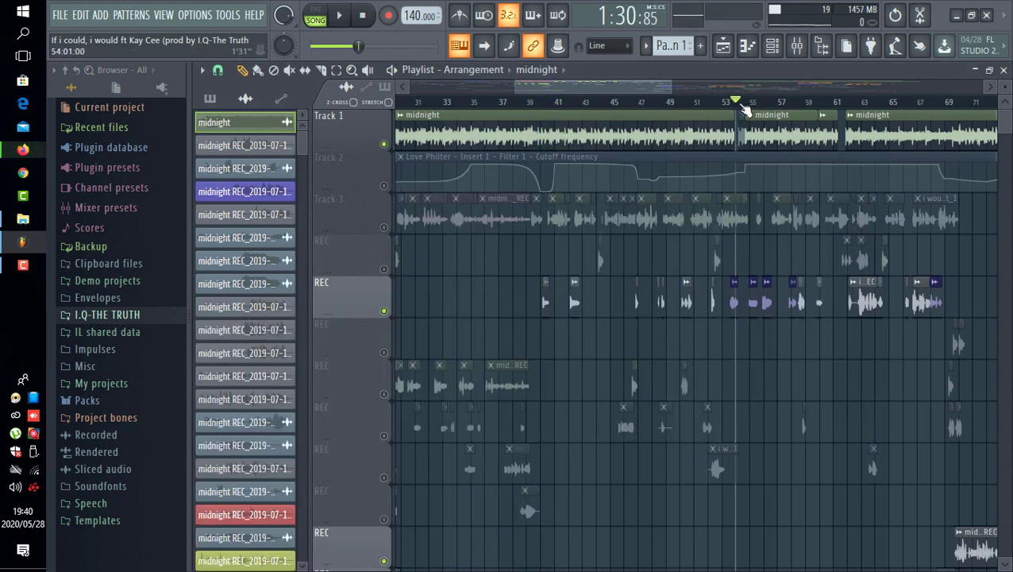
key(space)
click(813, 45)
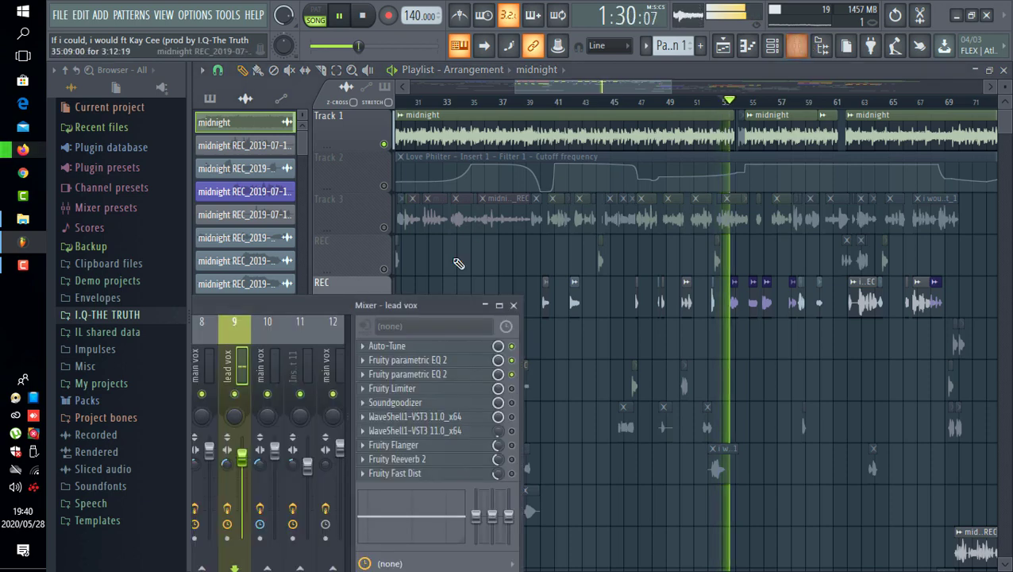
- Enable Fruity Limiter on lead vox, review its limiter and compressor settings during playback, and close its window
click(476, 391)
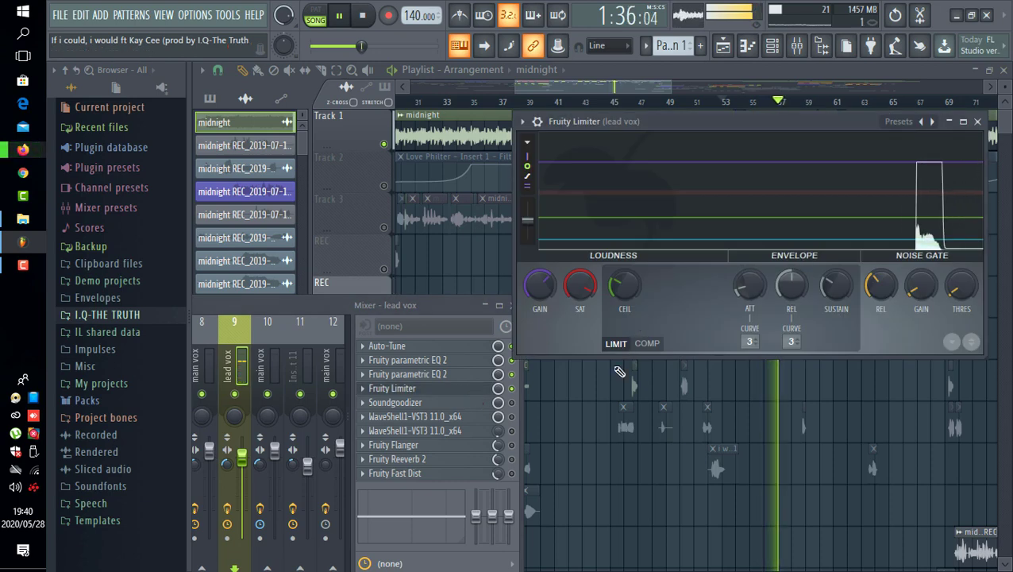
click(647, 343)
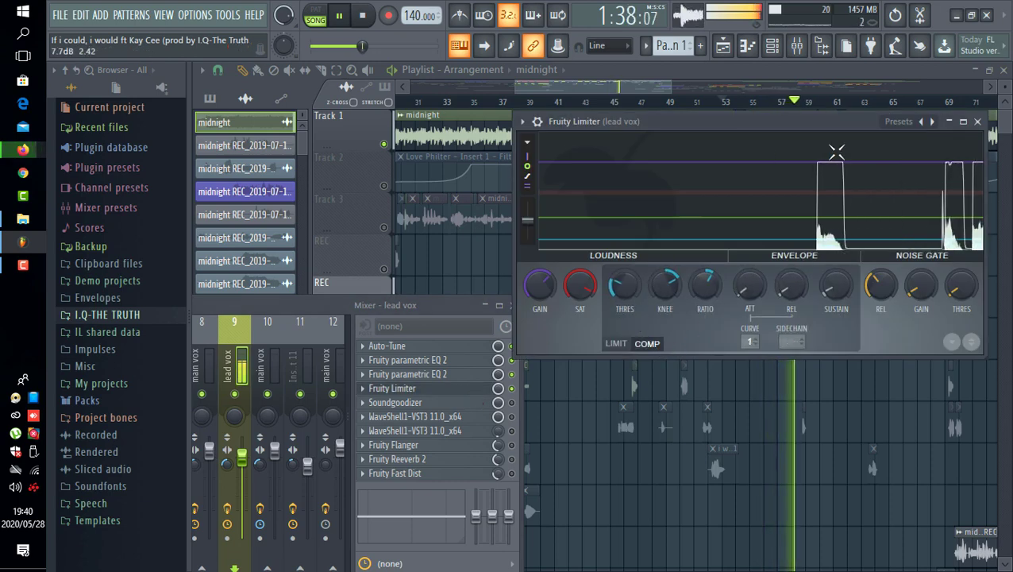
key(Escape)
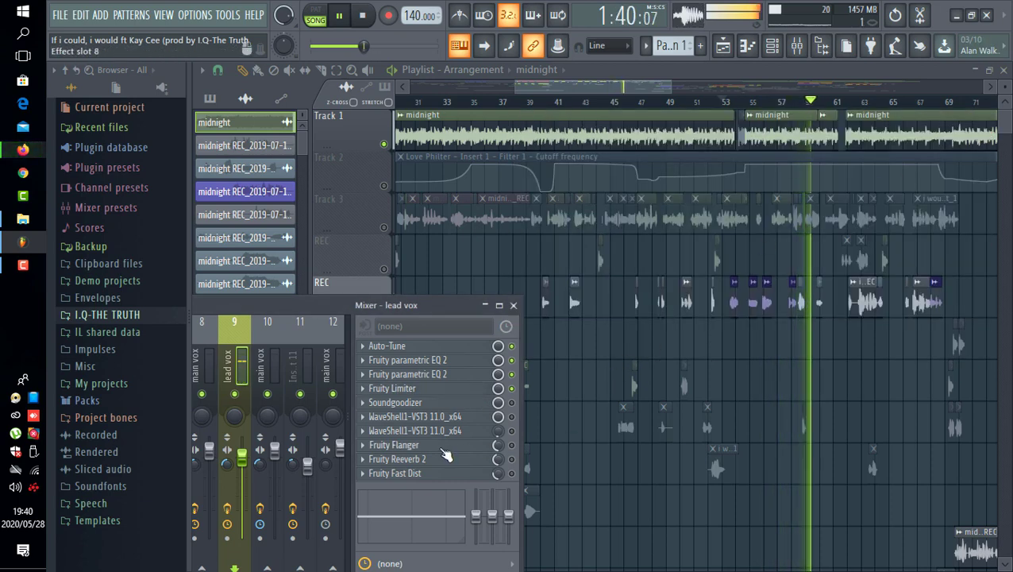
- Enable Soundgoodizer on lead vox, move its window lower to review mode C, and close it
click(480, 407)
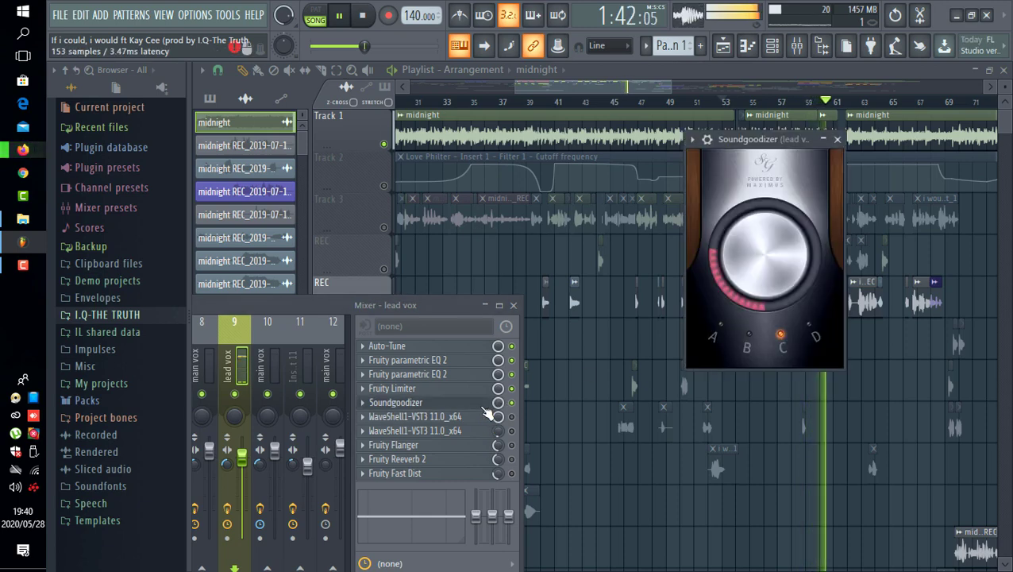
drag(800, 142, 763, 319)
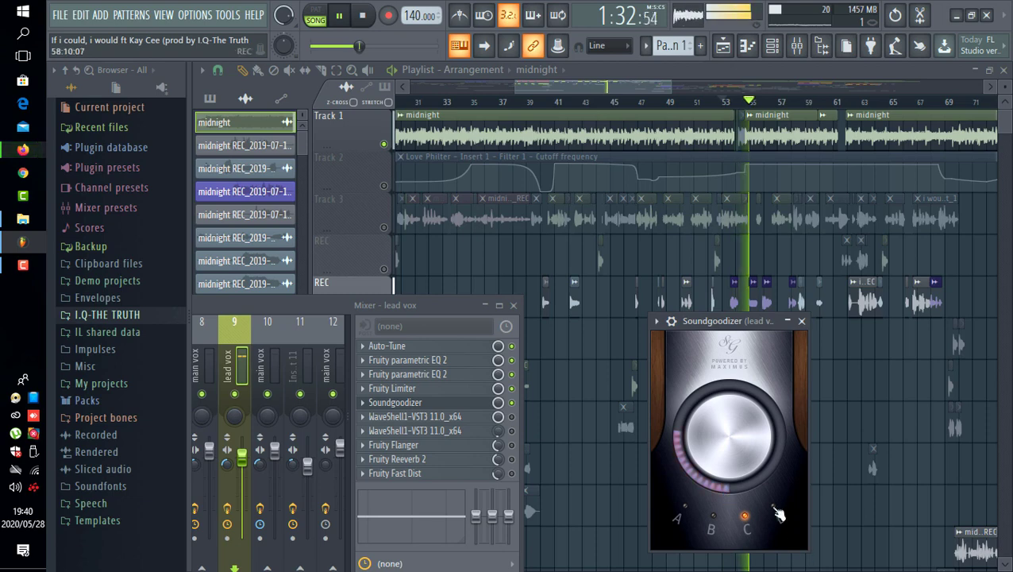
click(801, 322)
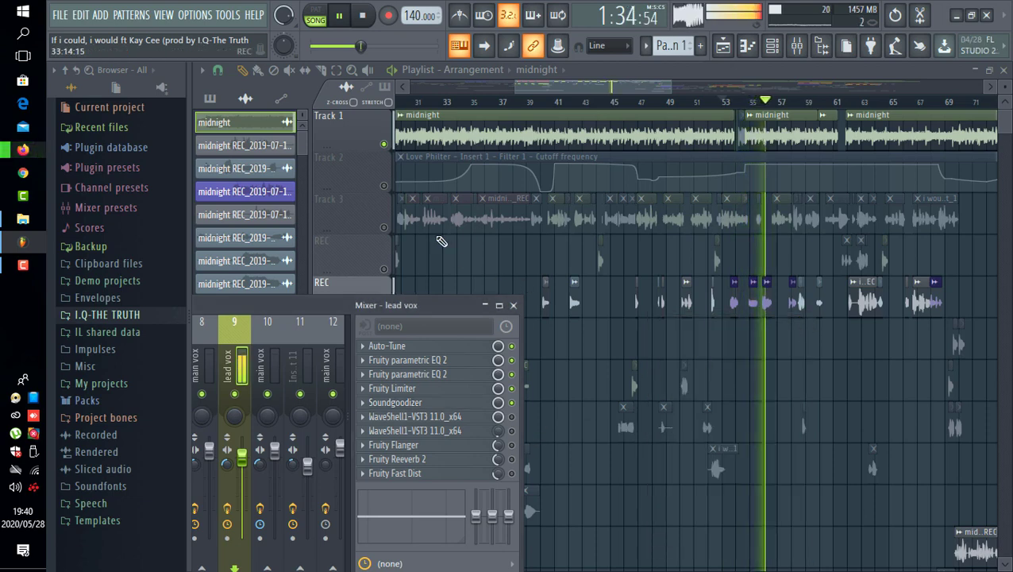
- Mute the midnight beat on Track 1 and replay the vocal alone from around bar 53 with the mixer reopened
click(384, 144)
key(F9)
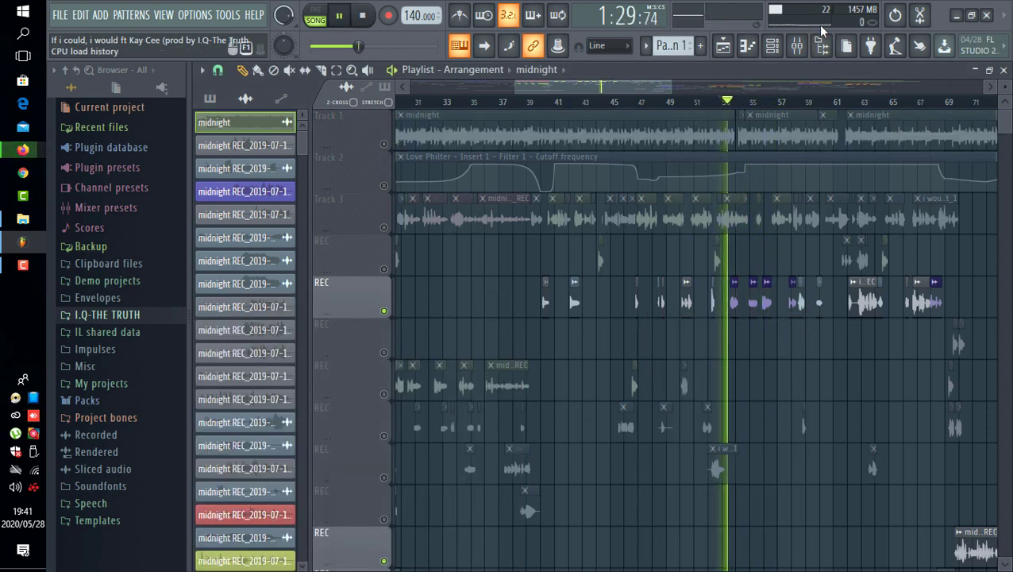
key(F9)
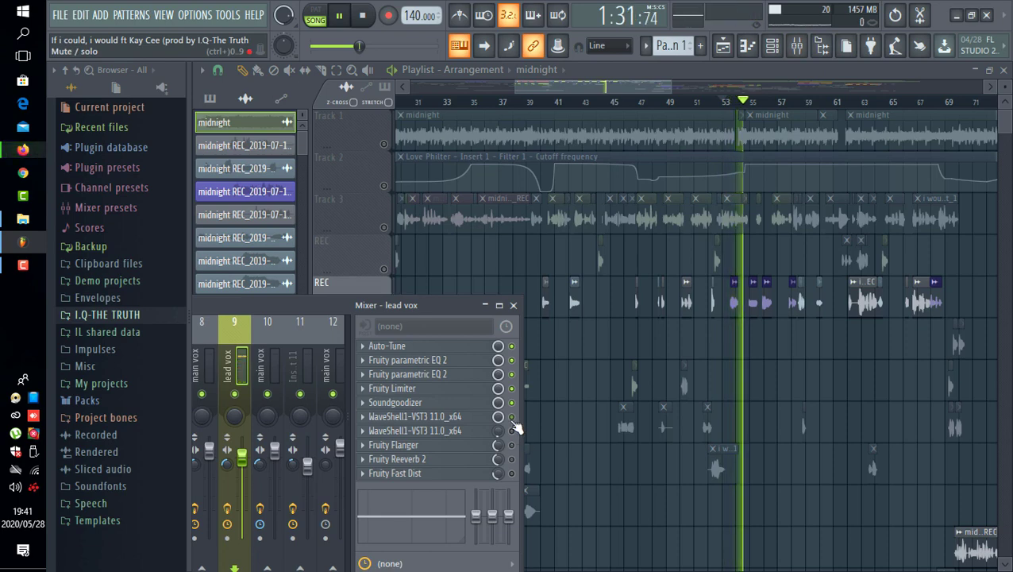
- Enable the WaveShell DeEsser on lead vox, audition its side-chain monitor, and close its window
click(452, 417)
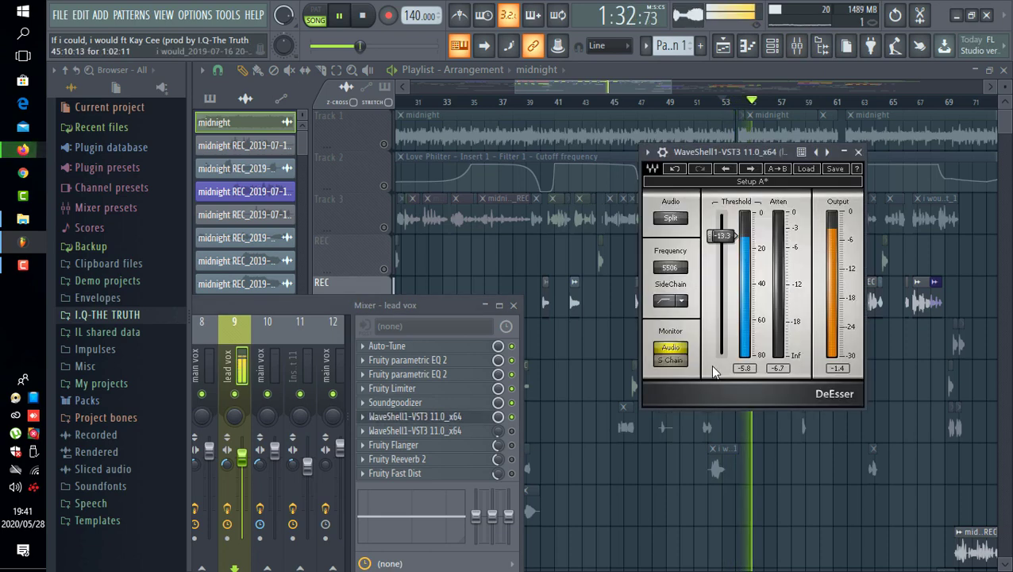
click(672, 361)
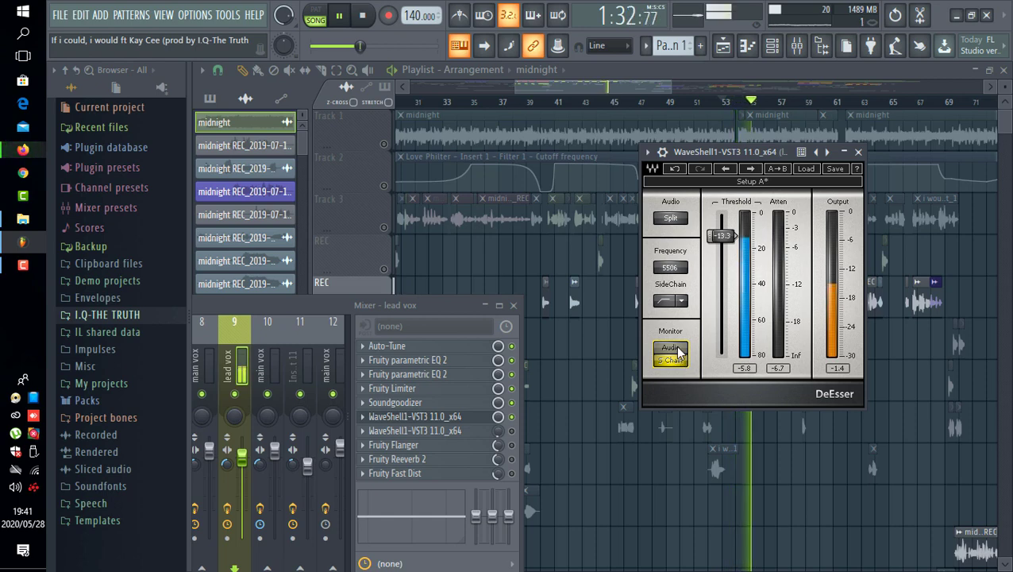
click(859, 152)
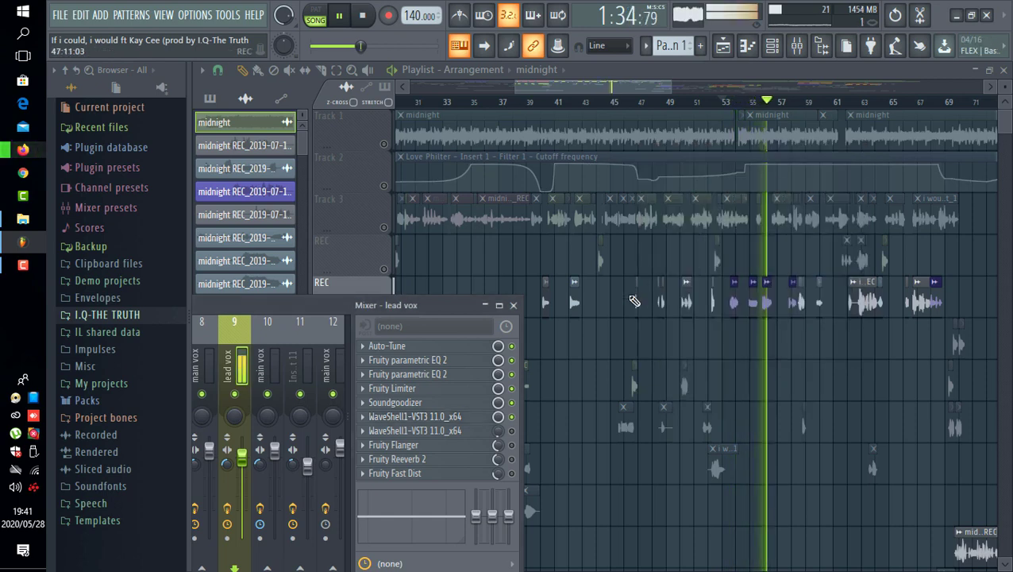
- Enable the WaveShell Doubler on lead vox, try out its mix level during playback, and move its window lower
click(476, 431)
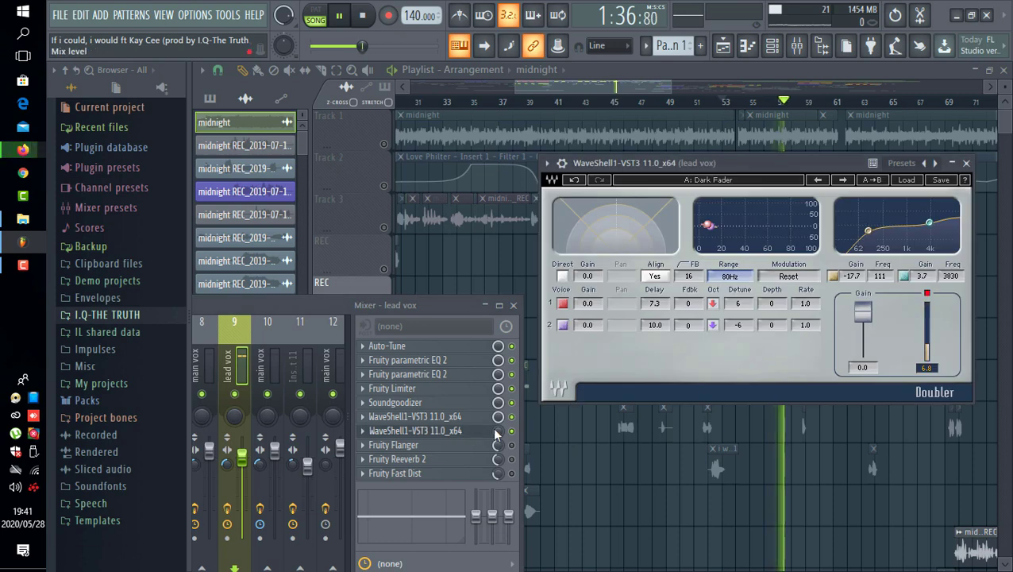
drag(498, 430, 497, 477)
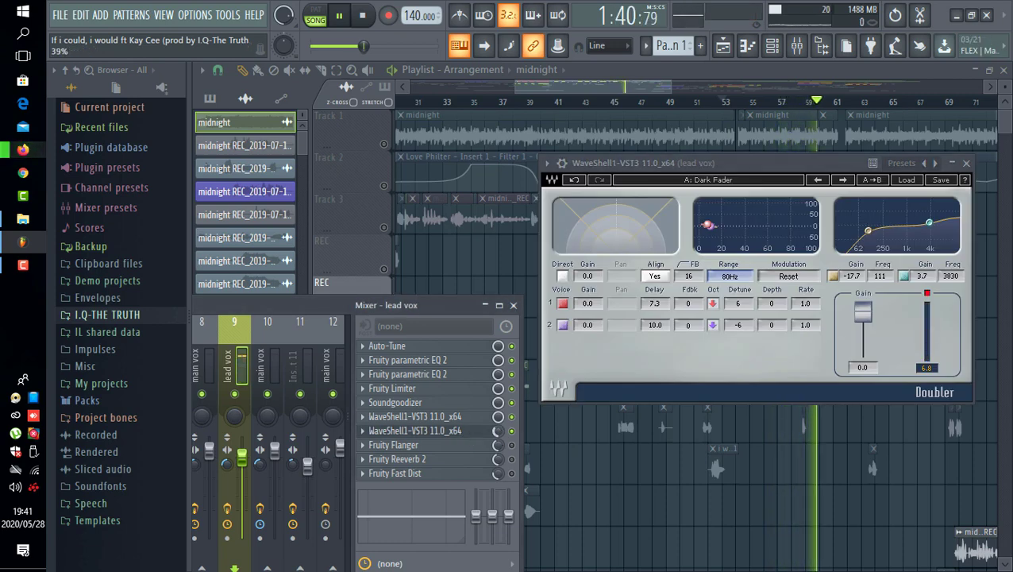
key(space)
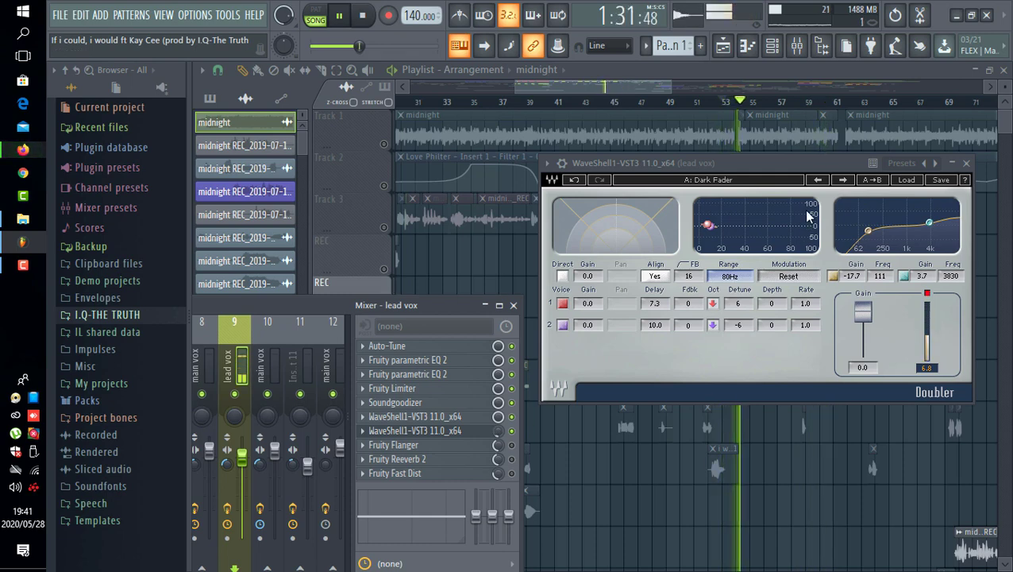
drag(796, 173, 775, 348)
- Replay the lead vocal from around bar 62 with the mixer reopened and compare the Doubler at different mix levels
click(849, 103)
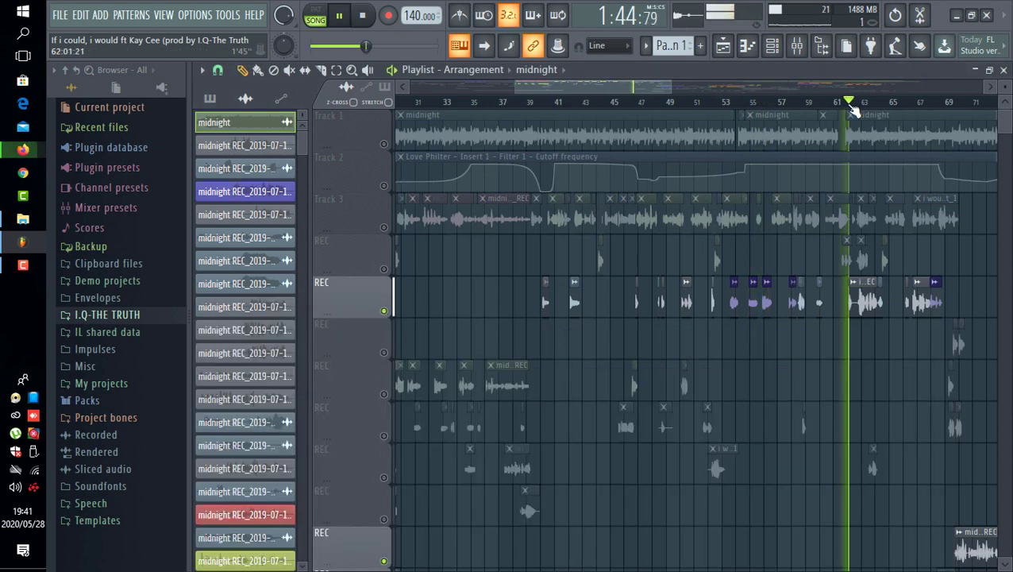
click(796, 46)
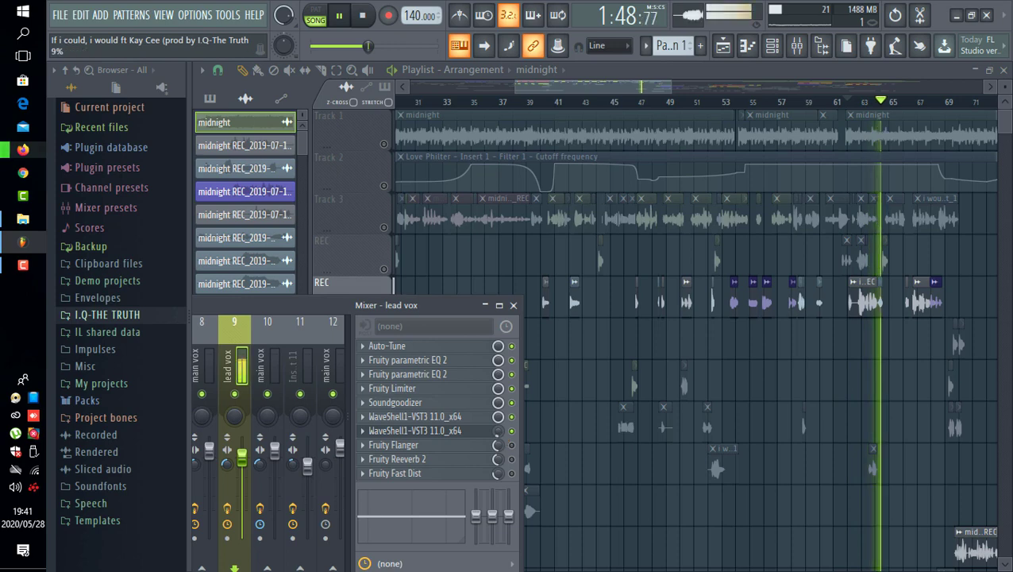
key(space)
key(space)
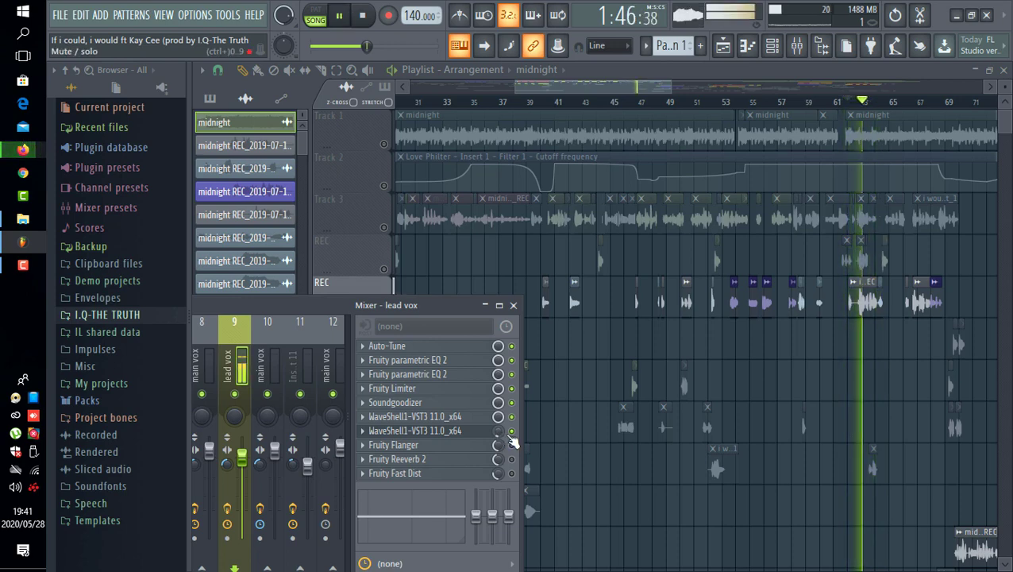
key(space)
key(space)
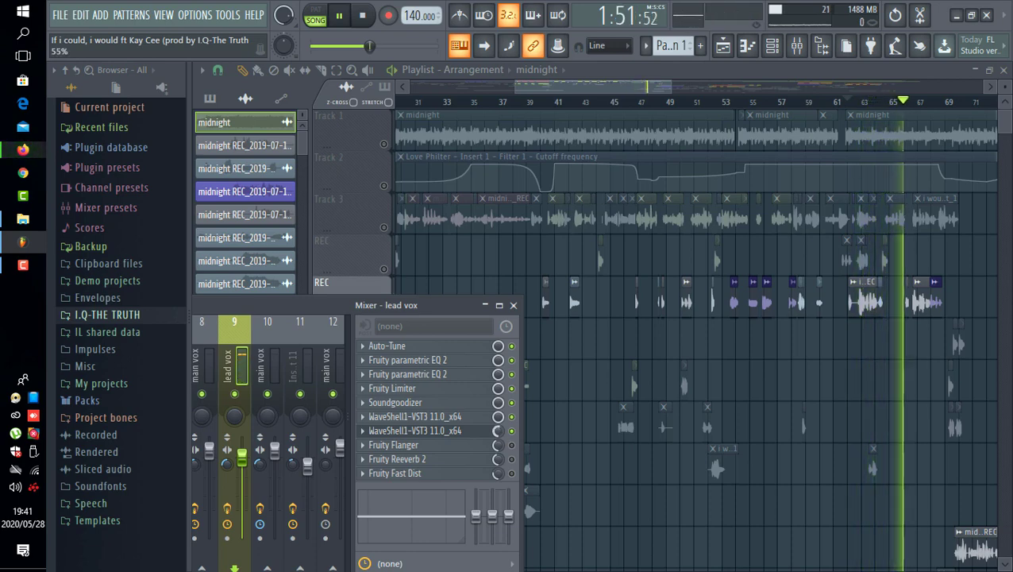
- Review the Doubler's Dark Fader settings and its factory preset list beside the mixer, and close its window
click(476, 431)
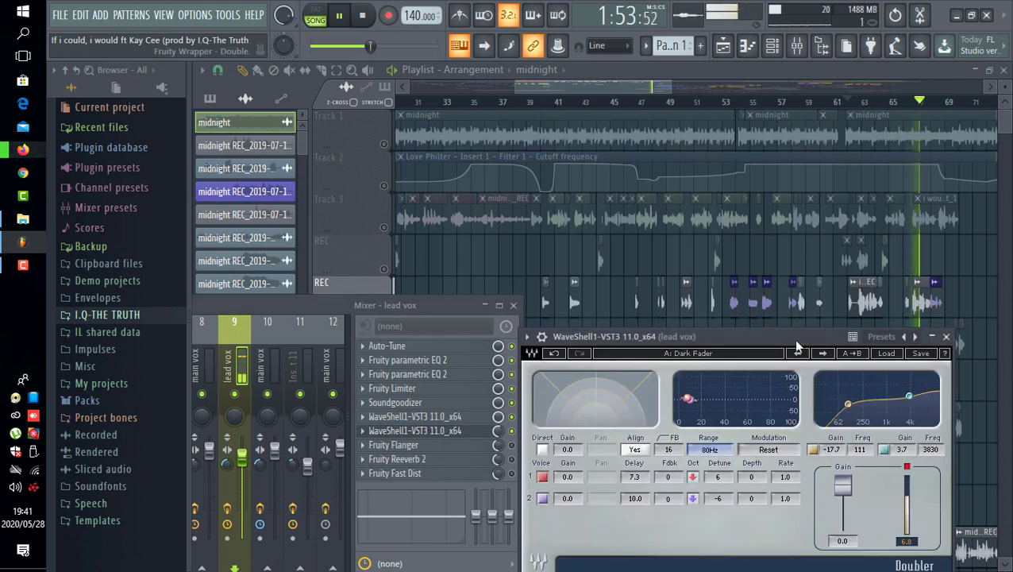
drag(796, 343, 776, 252)
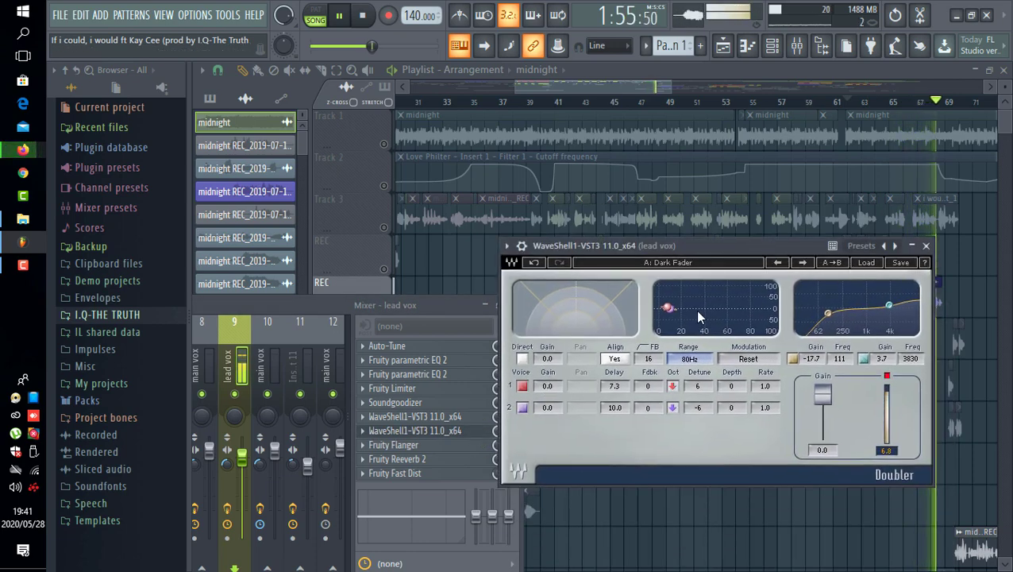
key(space)
drag(440, 308, 422, 214)
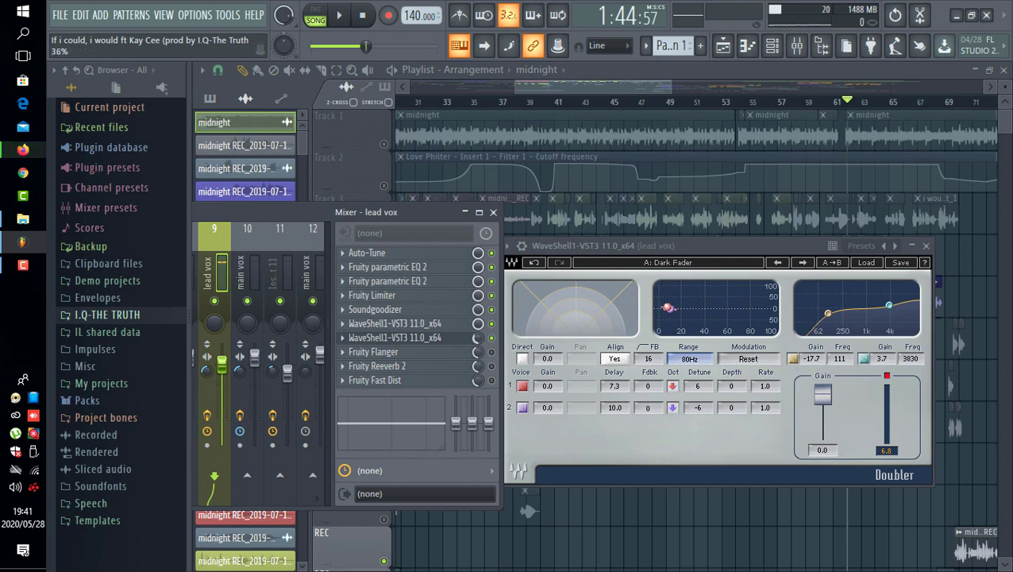
click(866, 263)
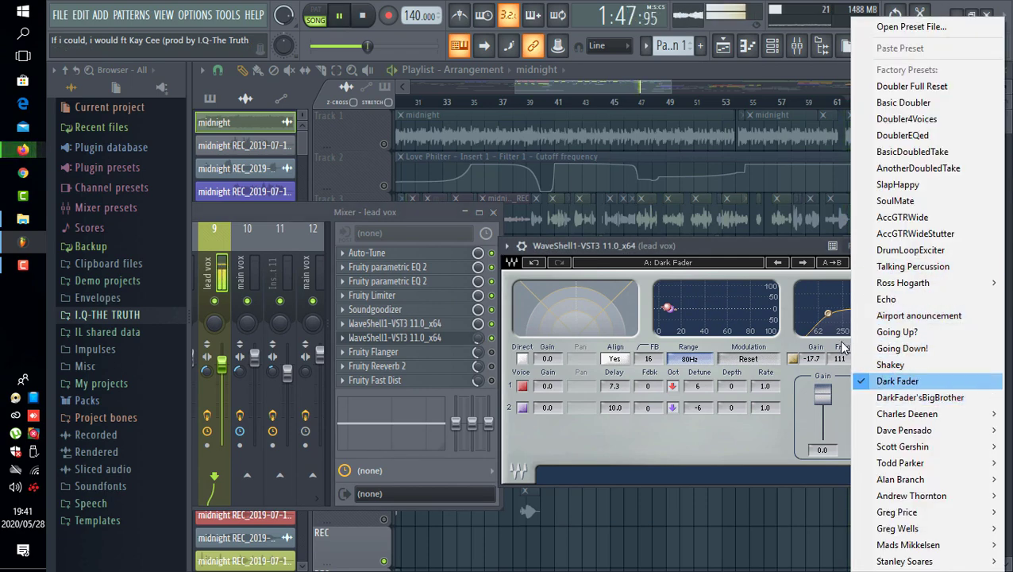
click(798, 251)
click(929, 246)
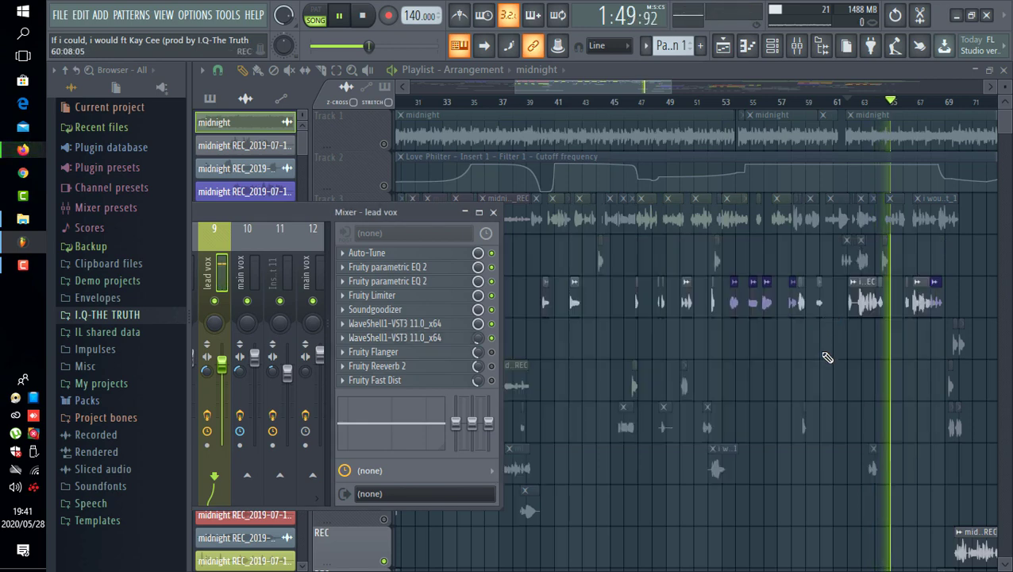
- Replay the vocal from around bar 53, enable Fruity Flanger on lead vox, and close its window after reviewing the settings
click(739, 103)
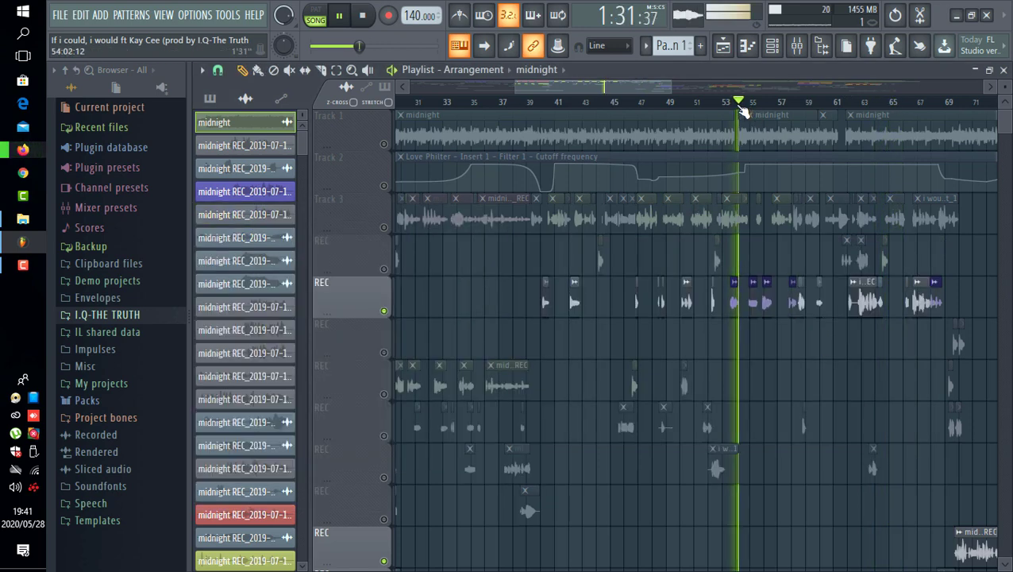
click(738, 103)
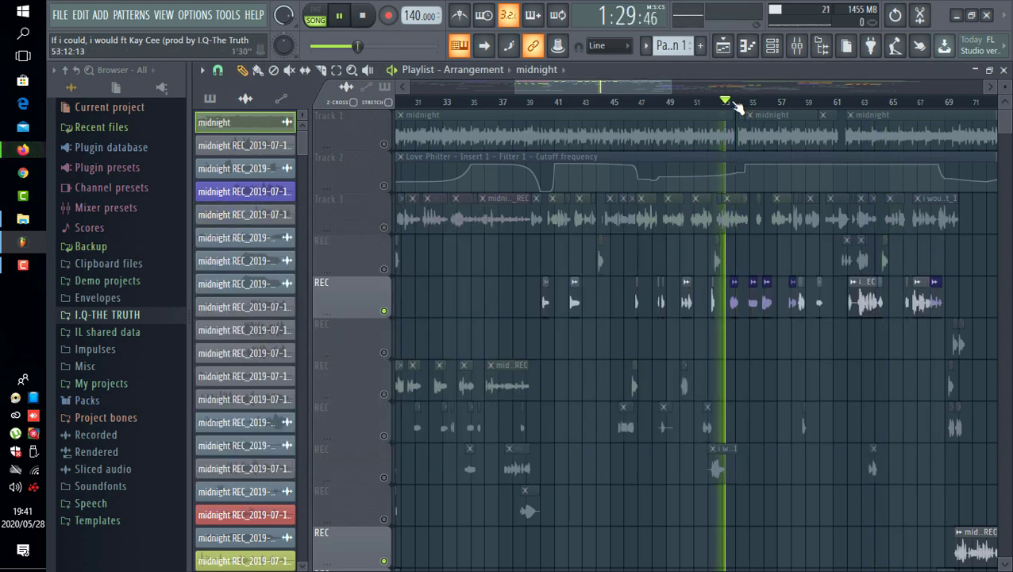
click(797, 45)
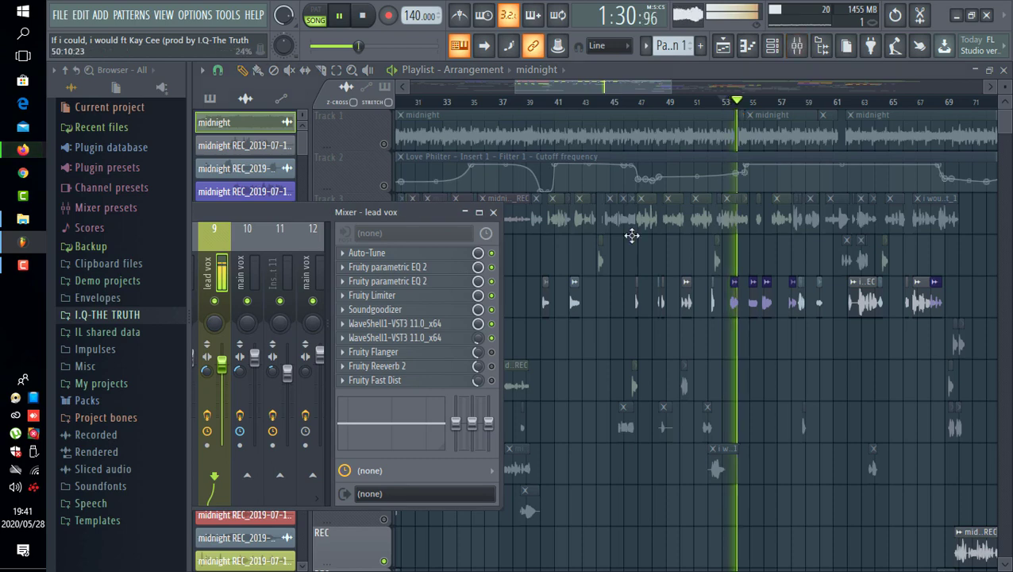
click(447, 355)
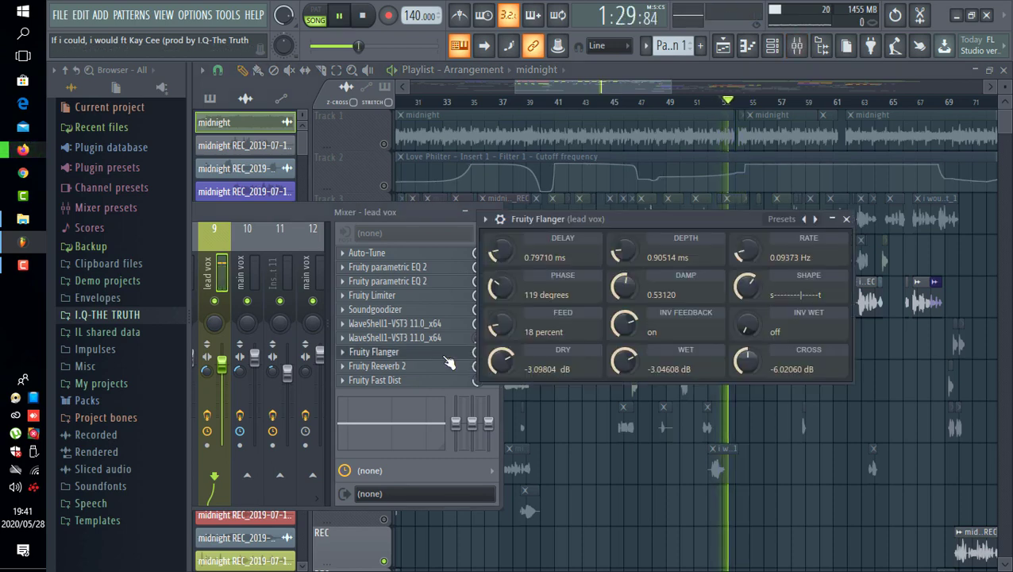
click(846, 218)
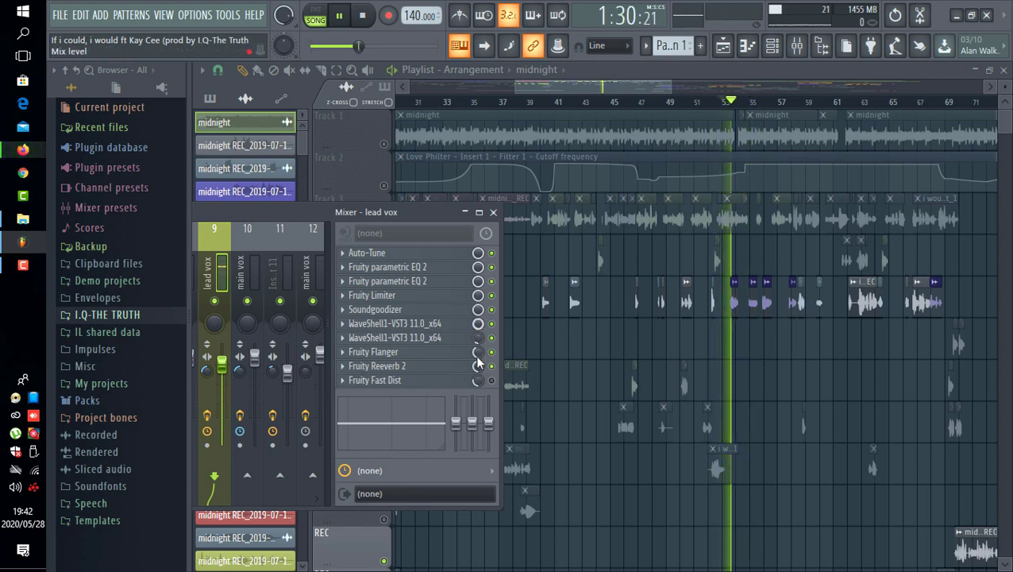
- Enable Fruity Reeverb 2 on lead vox, move its window lower to review the settings, and close it
click(441, 366)
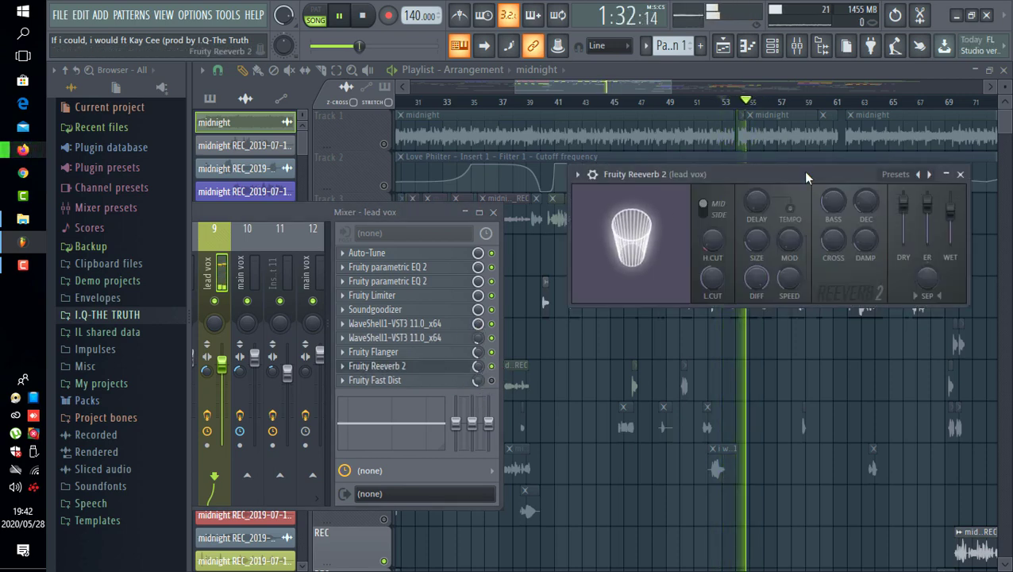
drag(803, 170, 739, 369)
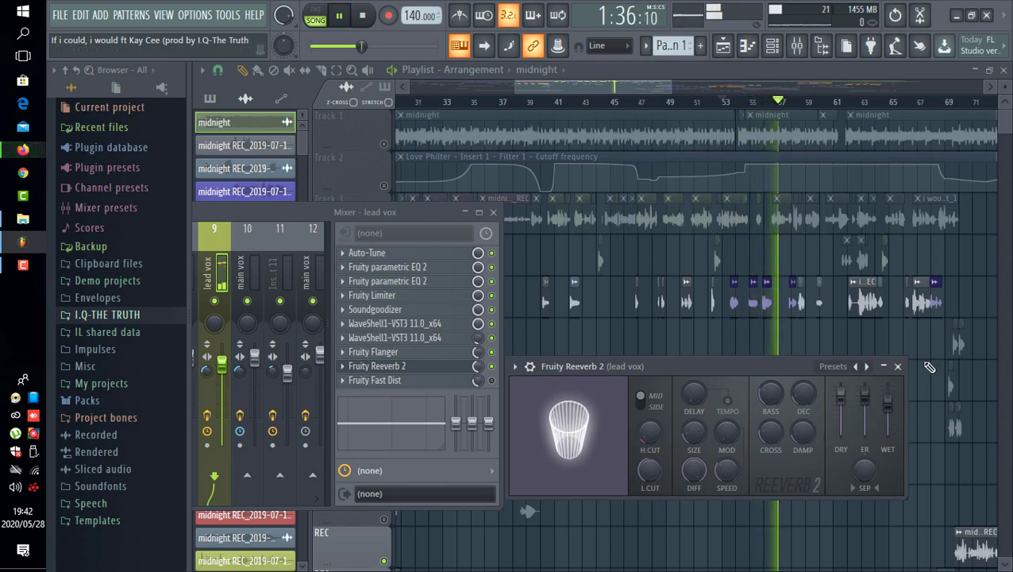
click(899, 366)
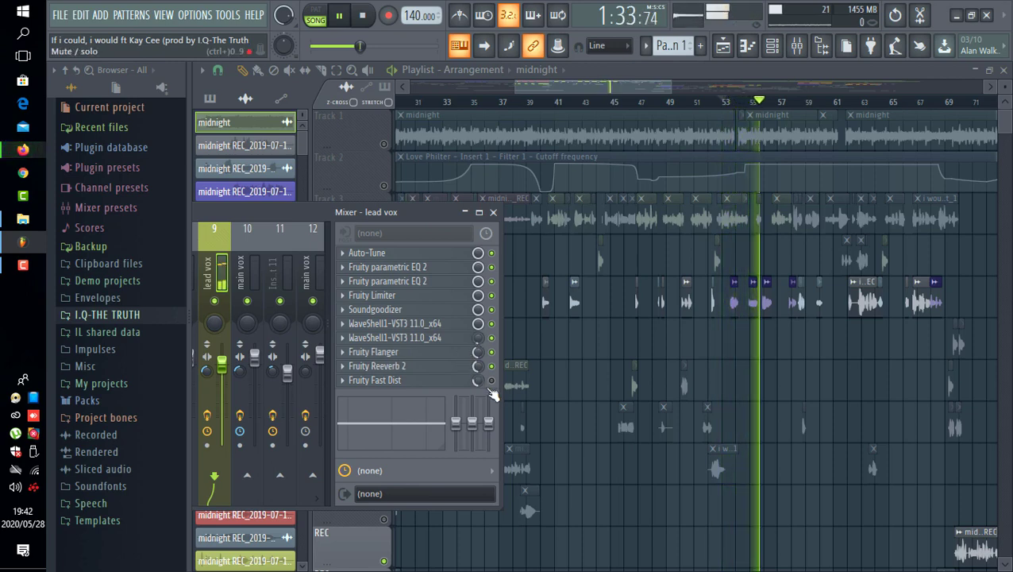
- Enable Fruity Fast Dist on lead vox, close its window after reviewing the settings, and shift the mixer slightly
click(450, 382)
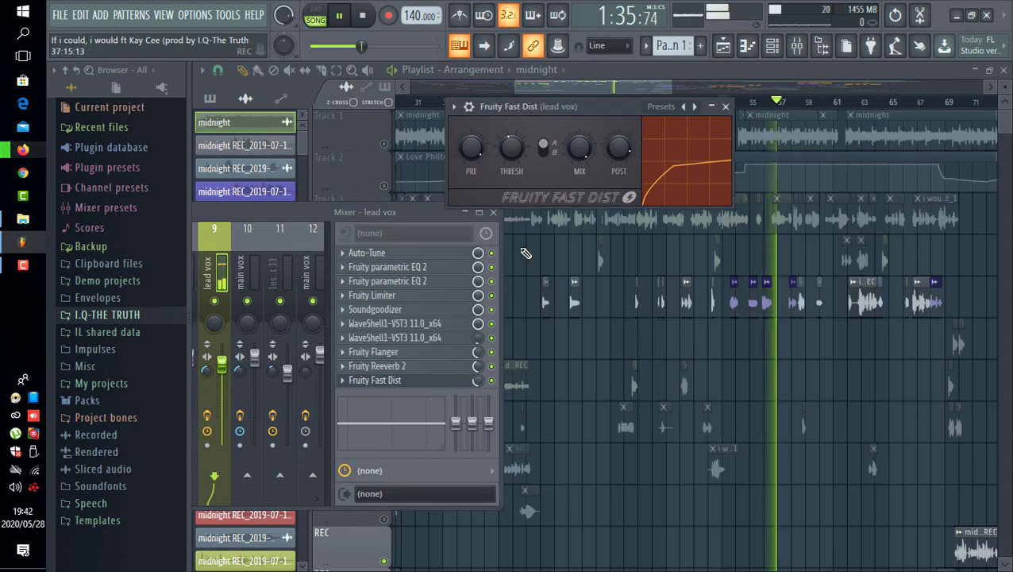
click(726, 106)
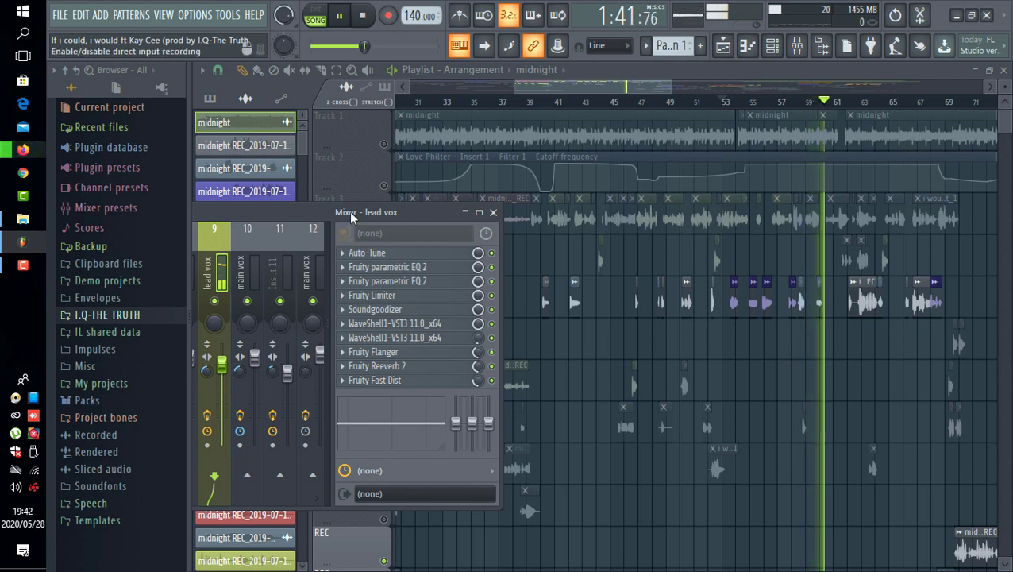
drag(403, 204, 410, 207)
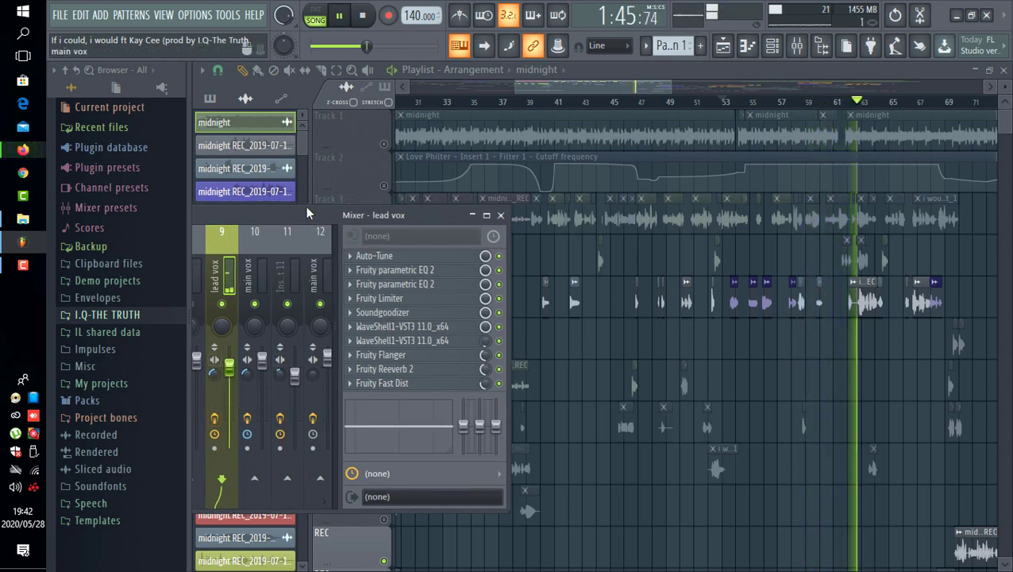
drag(311, 213, 343, 232)
- Unmute the five muted REC tracks in the playlist below the lead vocal's track
click(573, 89)
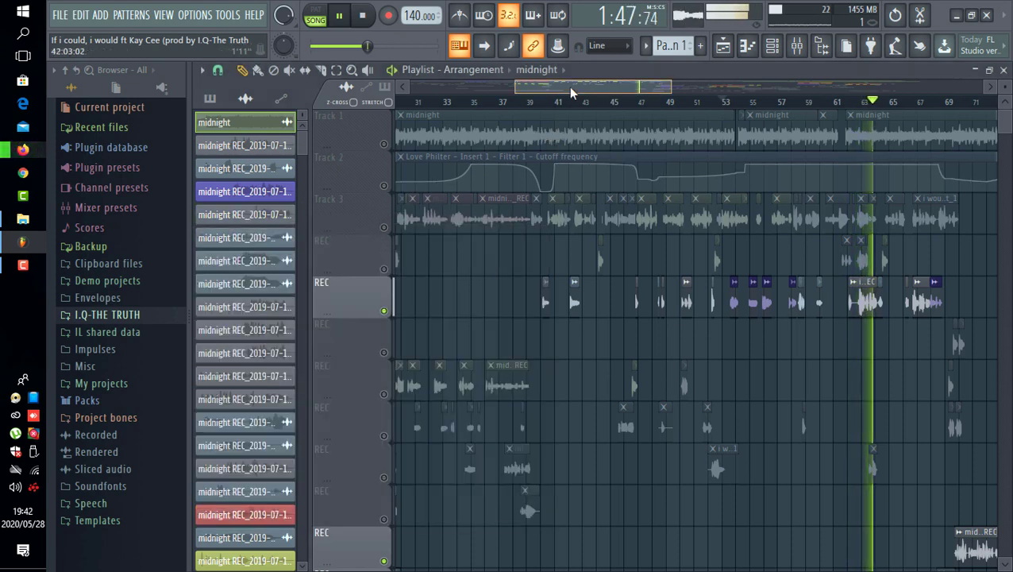
scroll(573, 200, down, 2)
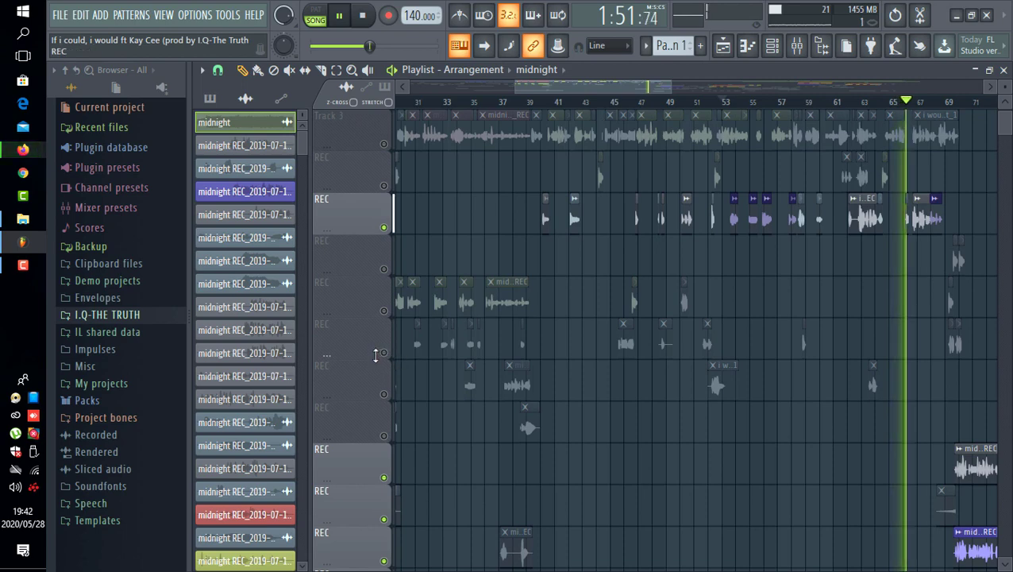
click(383, 352)
click(383, 310)
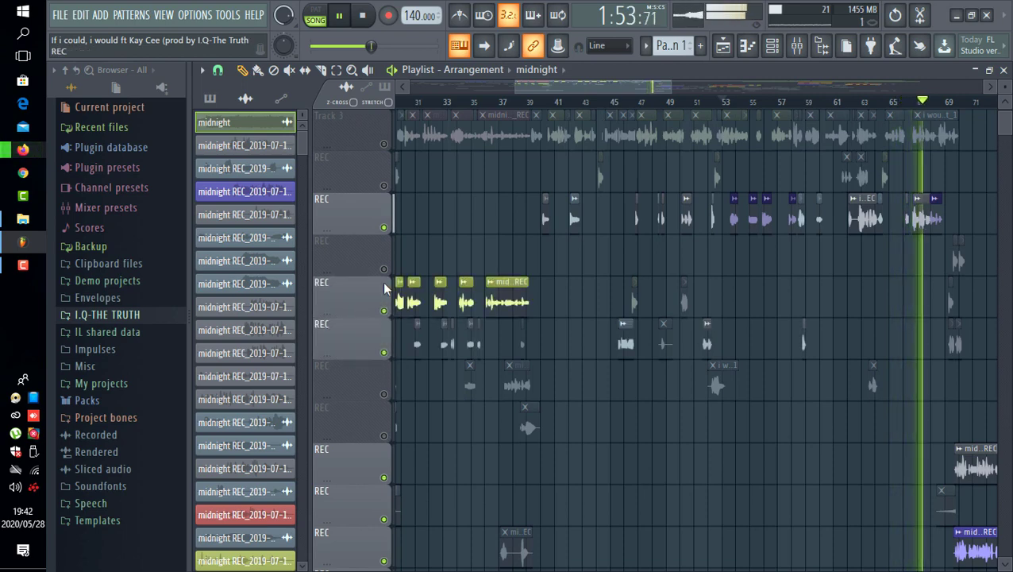
click(384, 269)
click(383, 394)
click(383, 435)
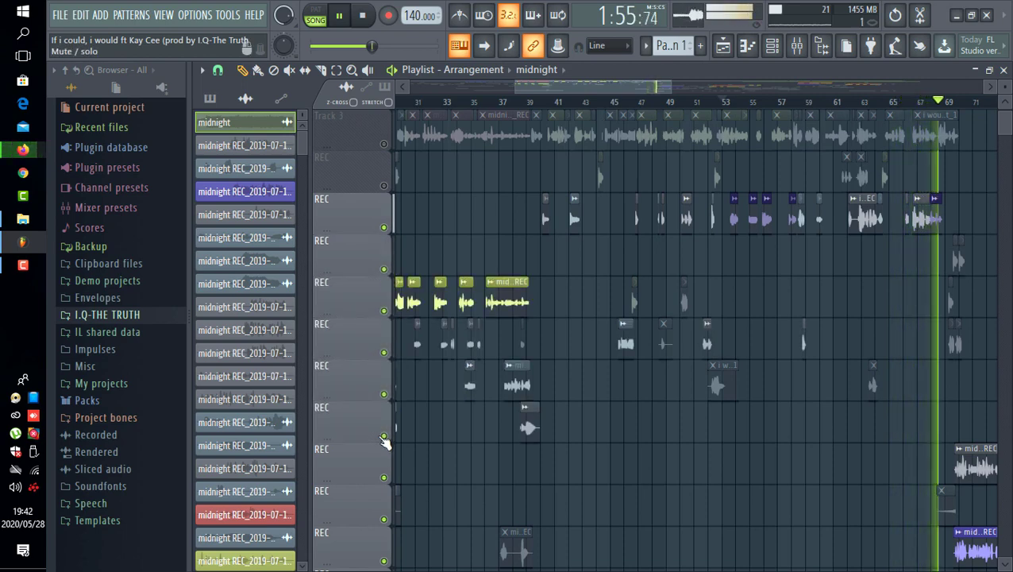
- Replay from around bar 39, unmute Track 3 and the REC track directly below it, and reopen the mixer to watch the levels
scroll(491, 447, up, 1)
scroll(492, 447, up, 1)
click(529, 103)
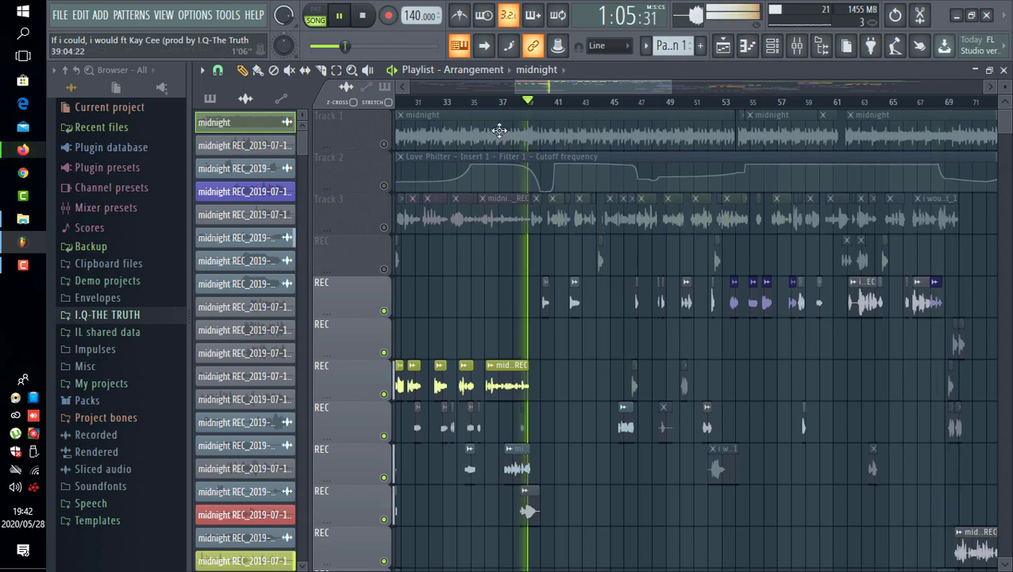
click(384, 229)
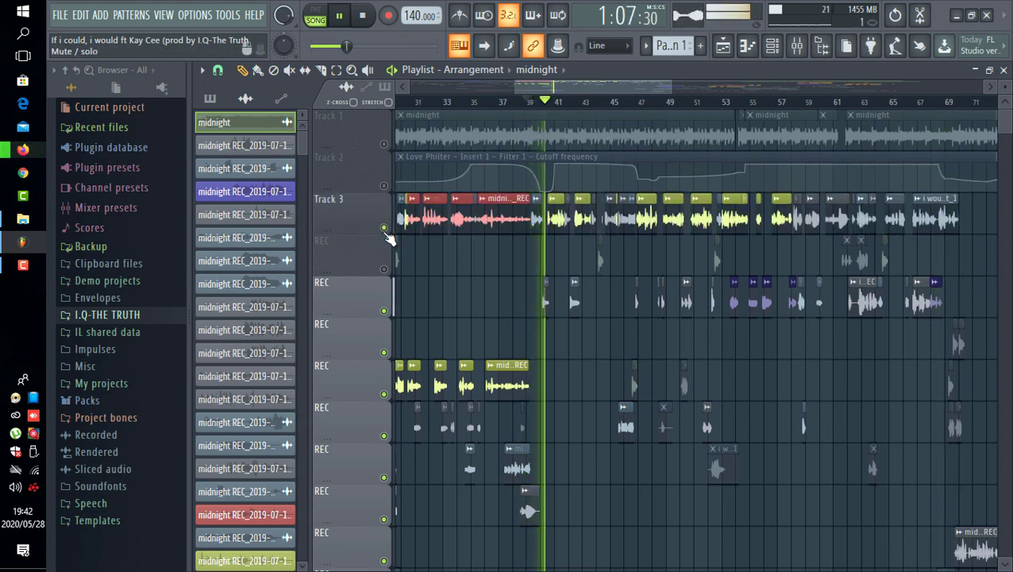
click(384, 269)
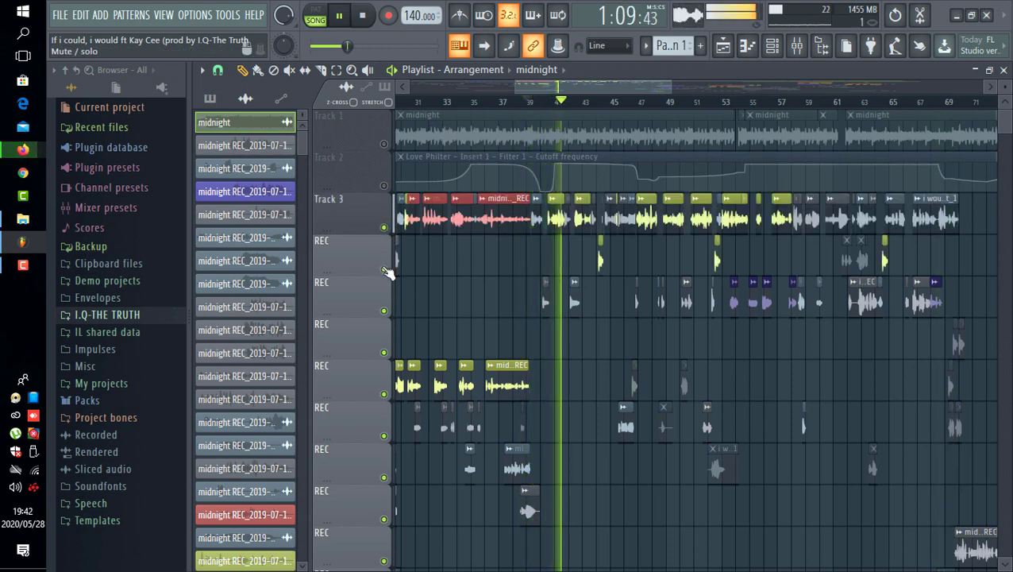
click(796, 46)
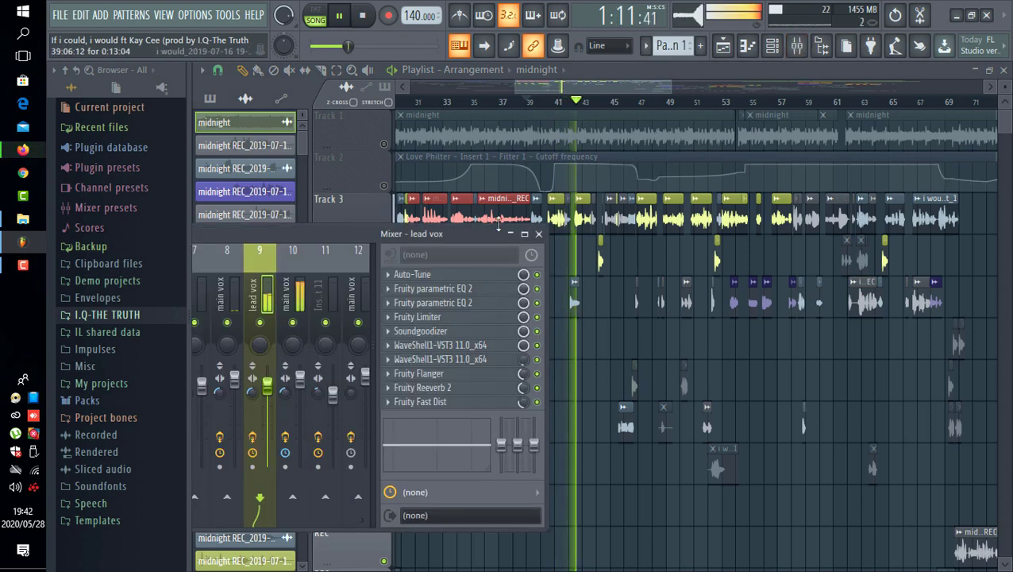
drag(456, 236, 481, 250)
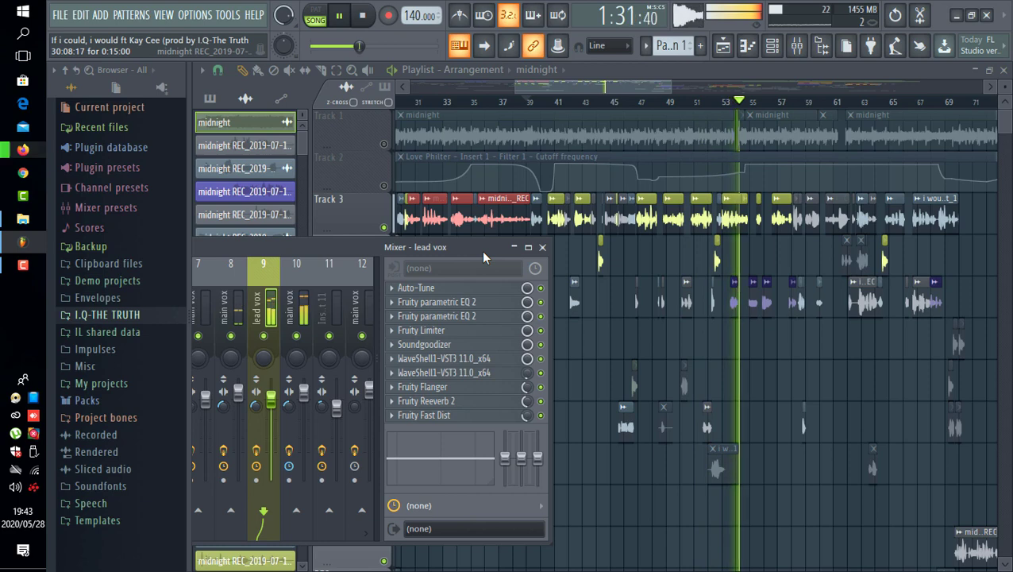
- Unmute the midnight beat on Track 1 and listen to it with all vocals, with the mixer reopened and repositioned
click(385, 145)
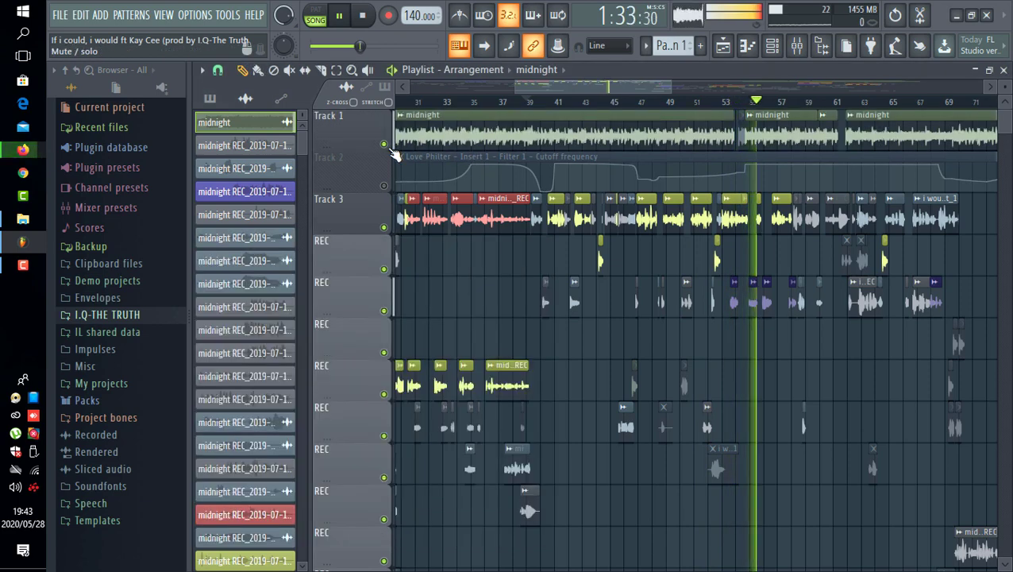
click(783, 52)
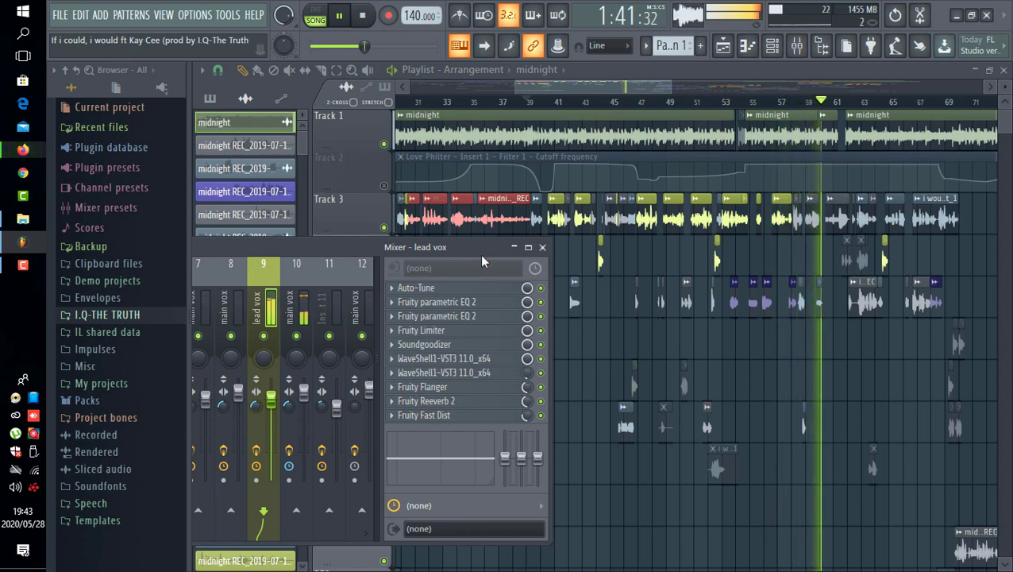
drag(466, 248, 580, 270)
click(524, 89)
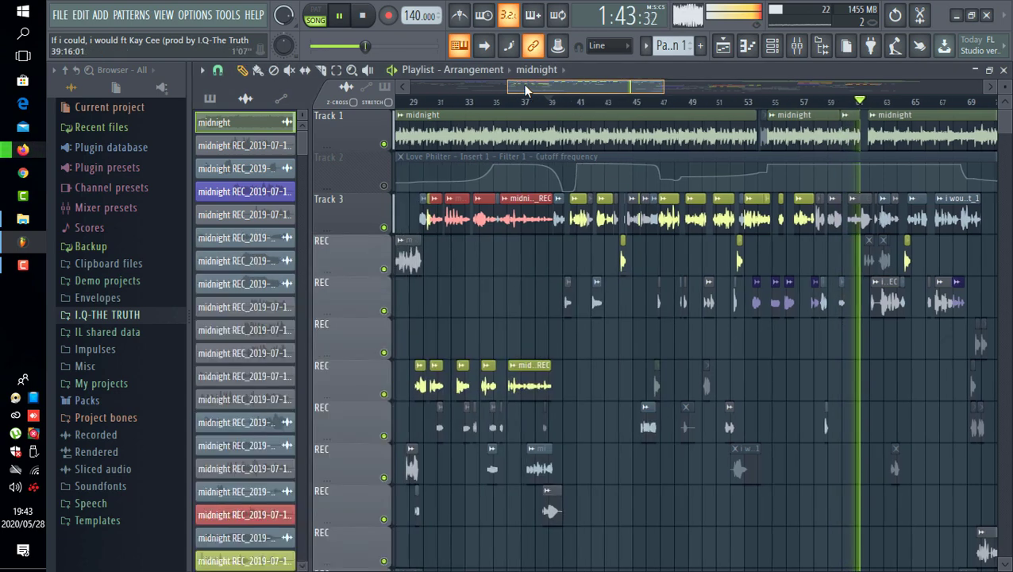
- Return to the song's first verse, replay from around bar 15, and mute Track 3
drag(524, 88, 512, 89)
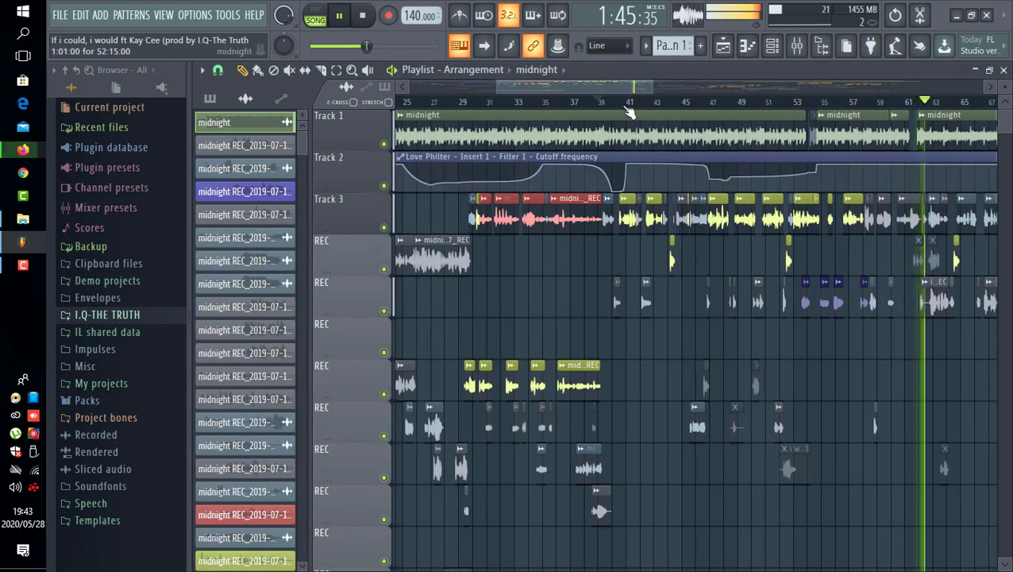
drag(600, 85, 542, 85)
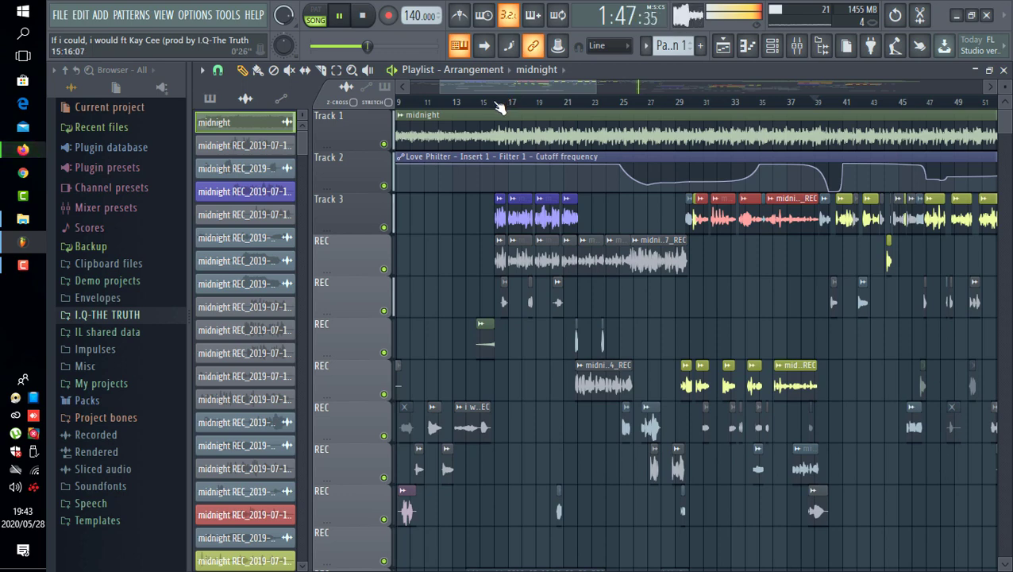
click(476, 102)
click(384, 227)
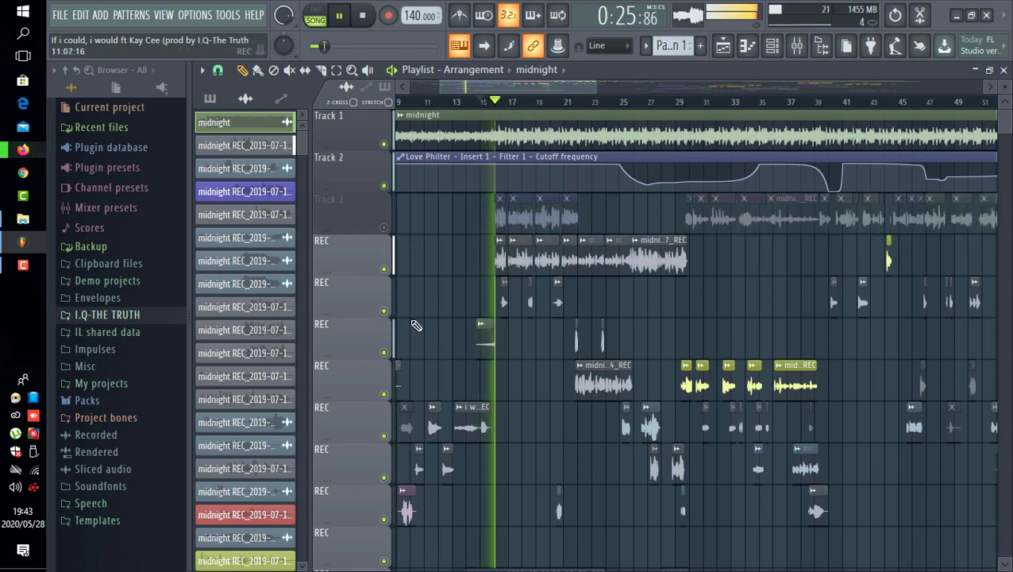
- Mute the six REC tracks below the first REC track and restart playback
click(384, 310)
click(383, 352)
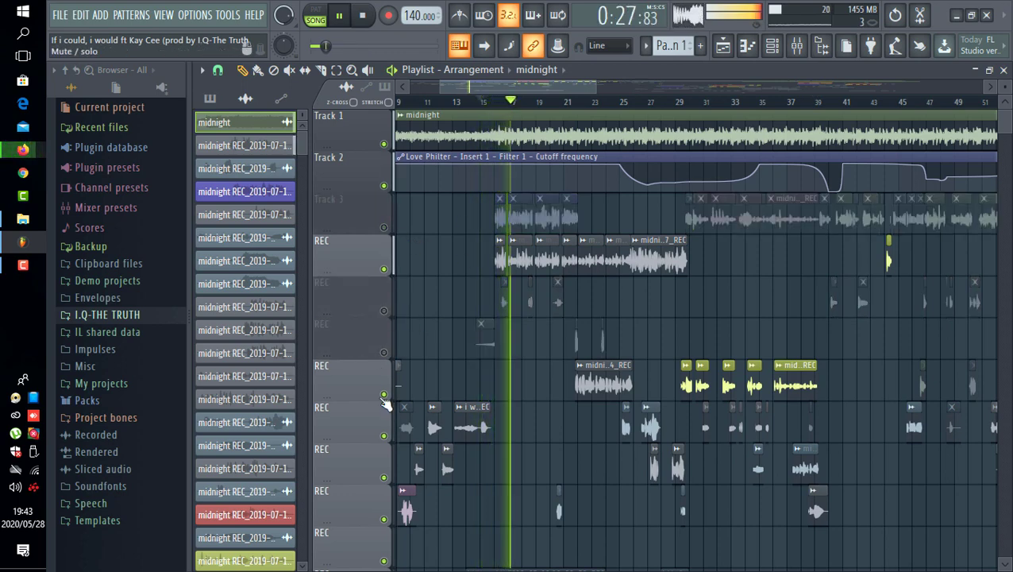
click(384, 393)
click(383, 435)
click(385, 477)
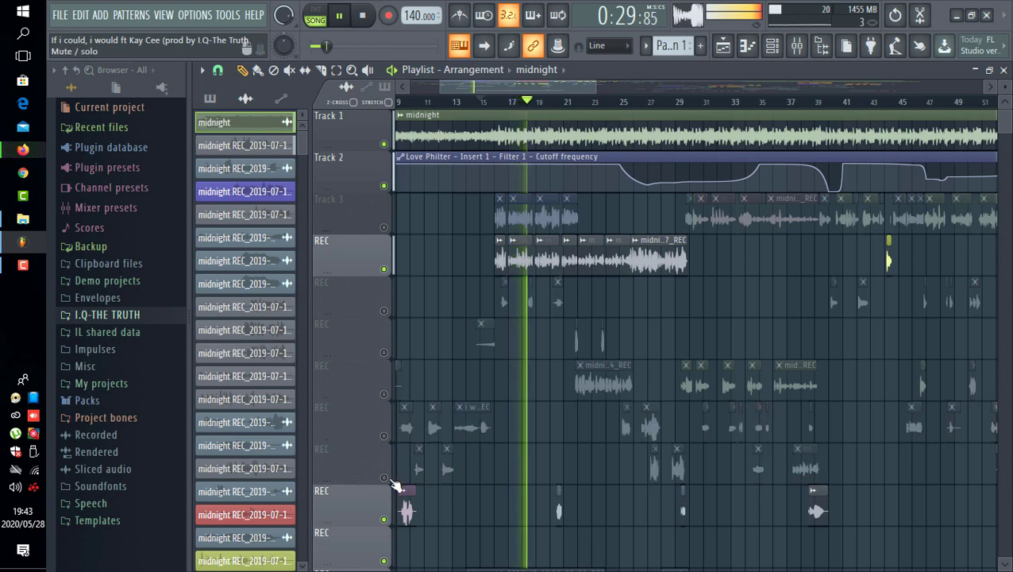
click(384, 519)
key(space)
key(space)
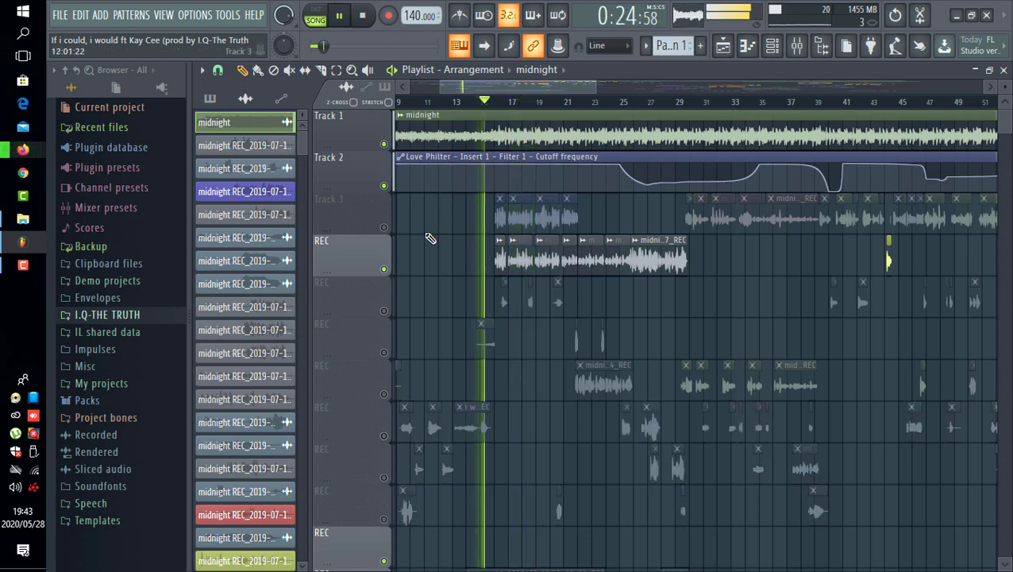
- Mute the midnight beat on Track 1, then reopen and reposition the mixer and select main vox on insert 8
click(384, 144)
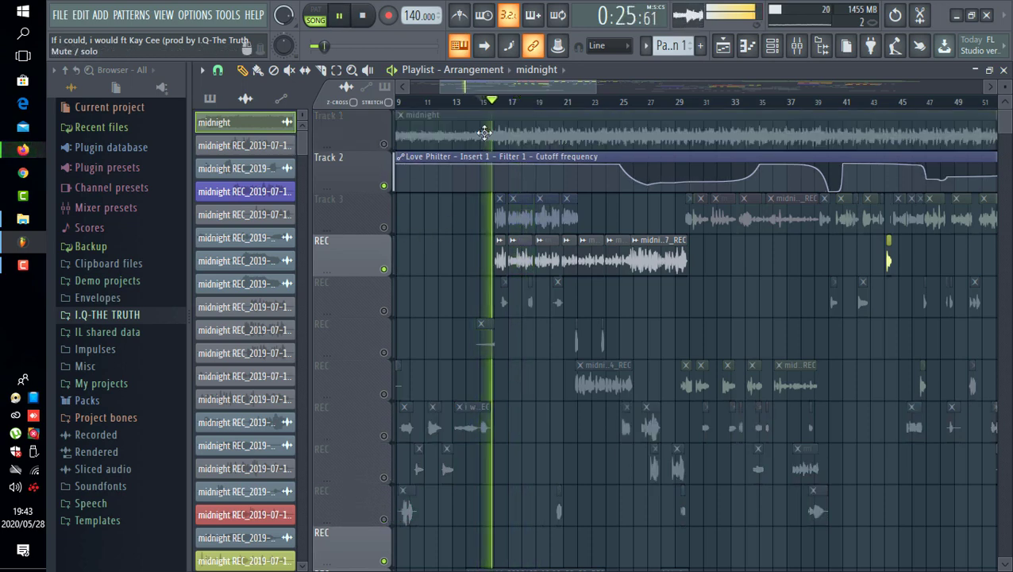
click(796, 48)
drag(571, 280, 732, 267)
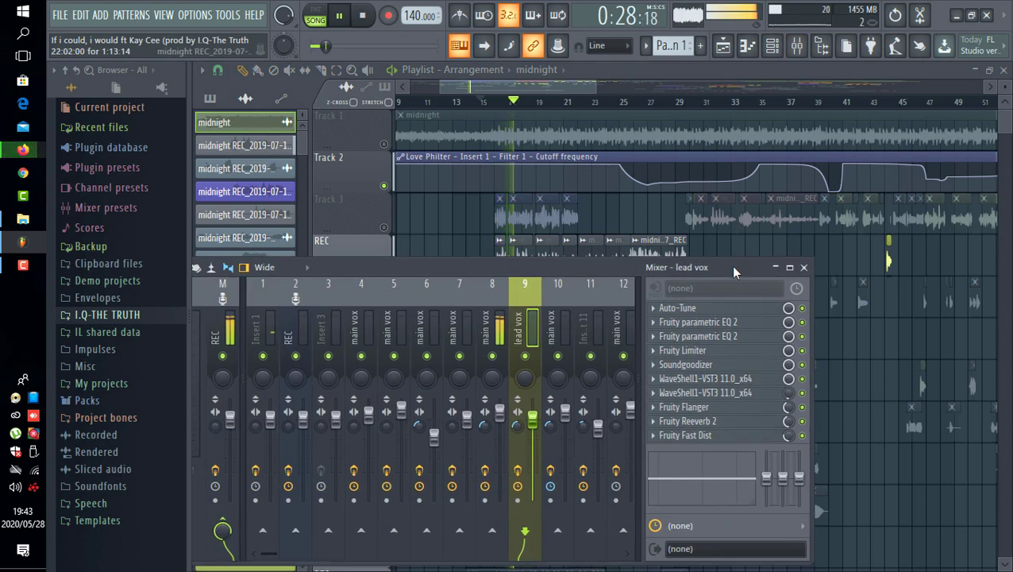
click(500, 324)
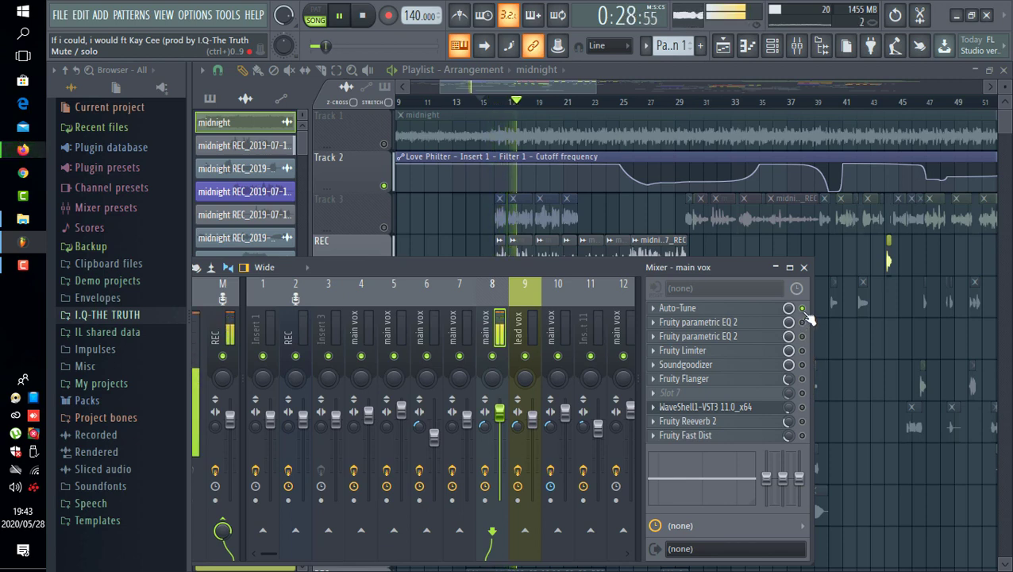
- Review the Auto-Tune settings on main vox, including the input type, and close its window
click(745, 310)
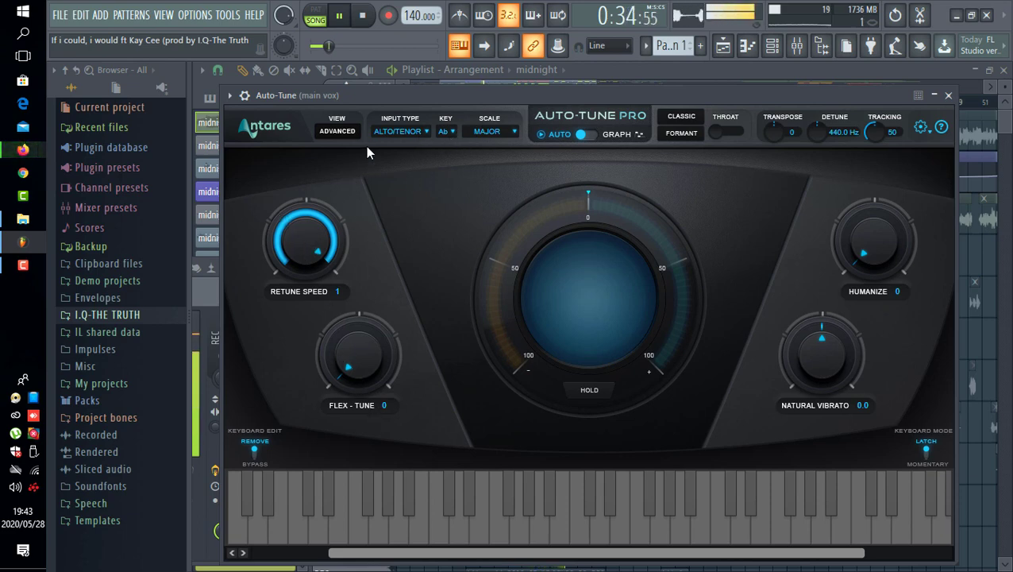
click(399, 131)
click(665, 173)
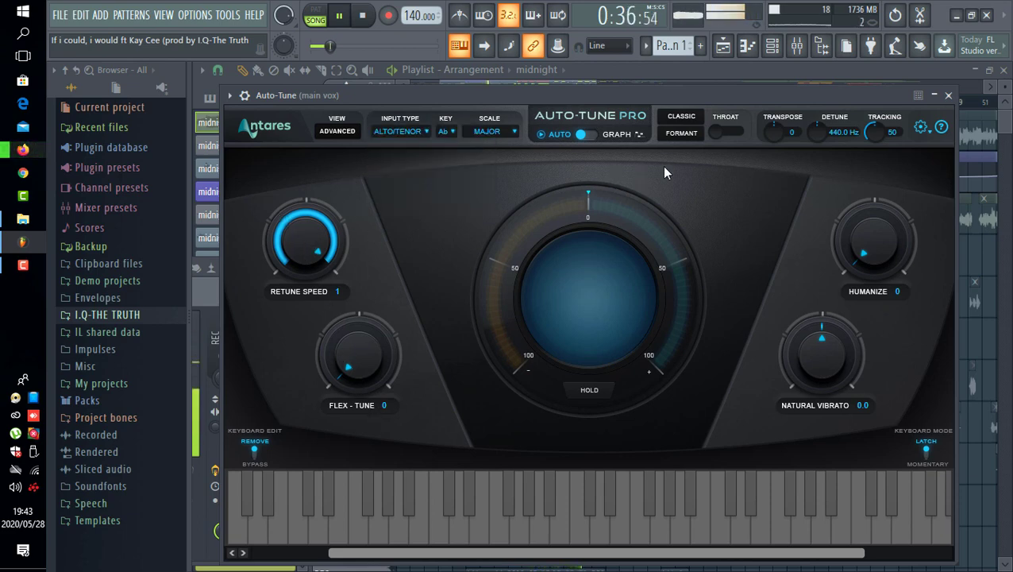
click(949, 95)
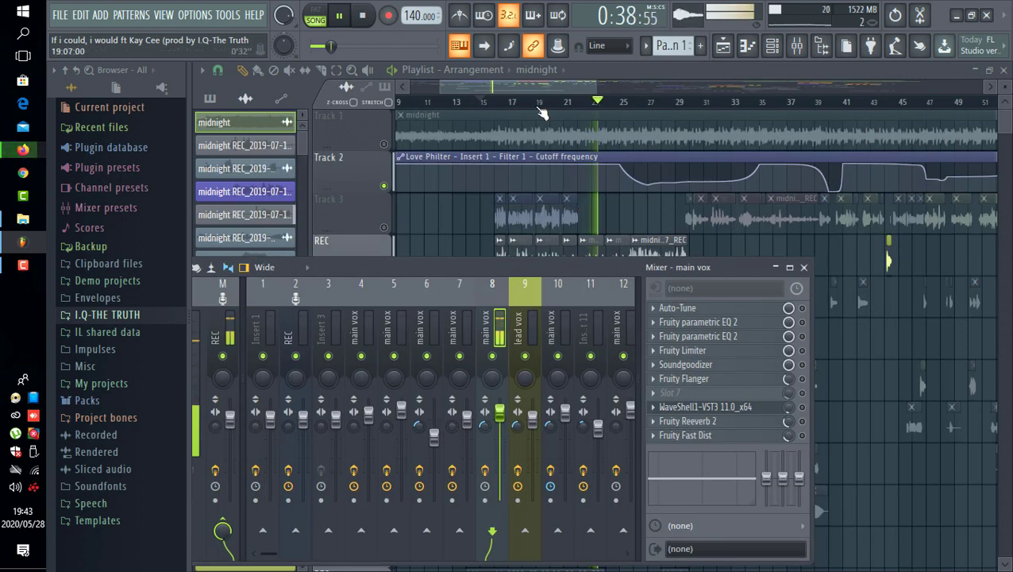
- Hide the mixer and select bars 16 to 30 on the playlist timeline as the playback loop
key(F9)
drag(497, 106, 615, 119)
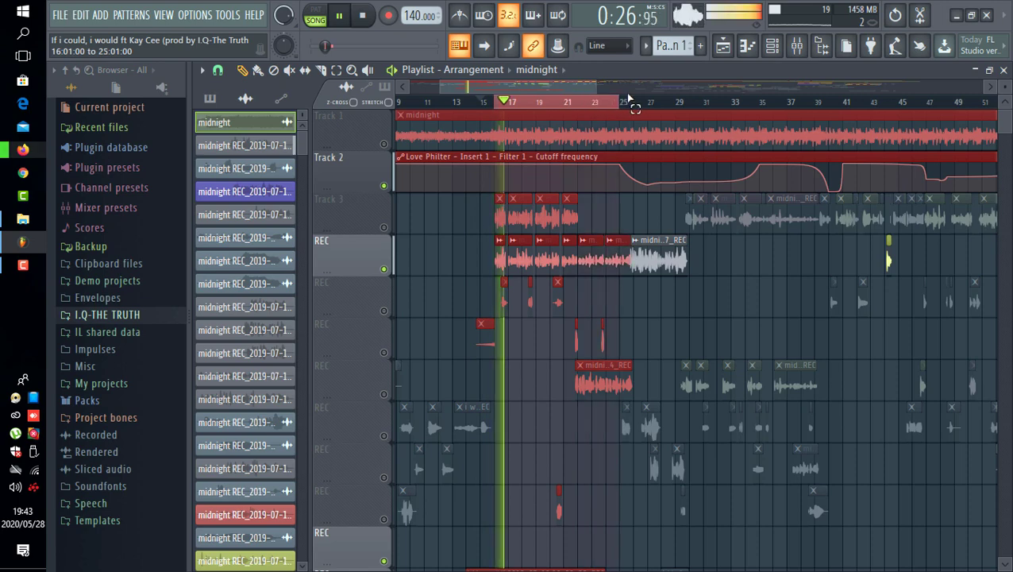
click(581, 108)
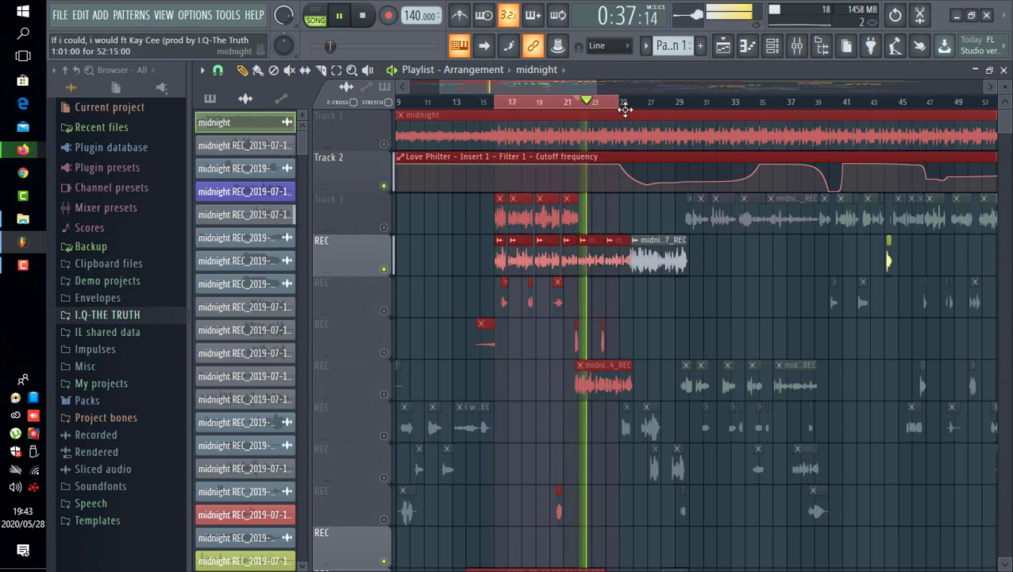
key(space)
key(space)
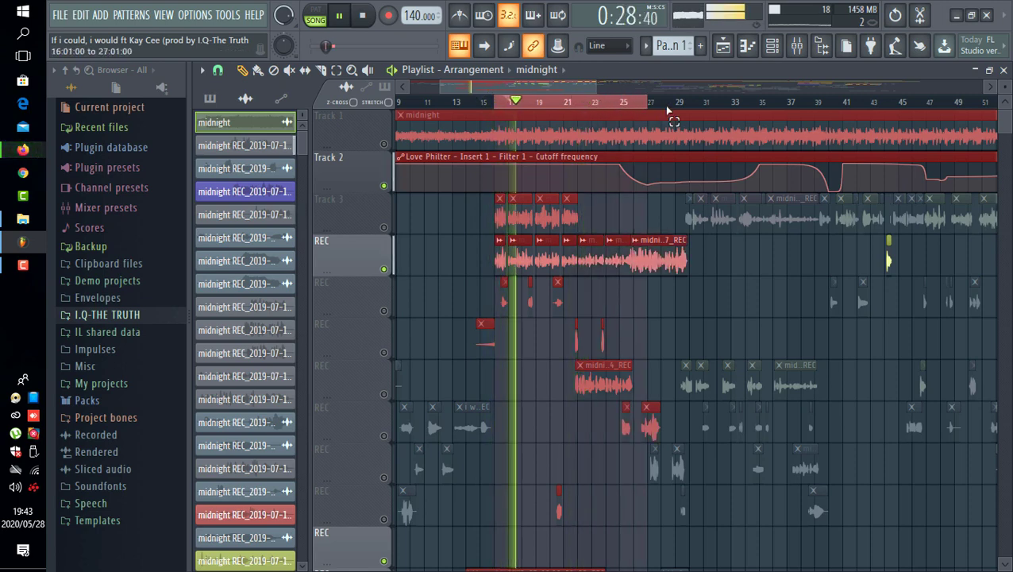
click(651, 108)
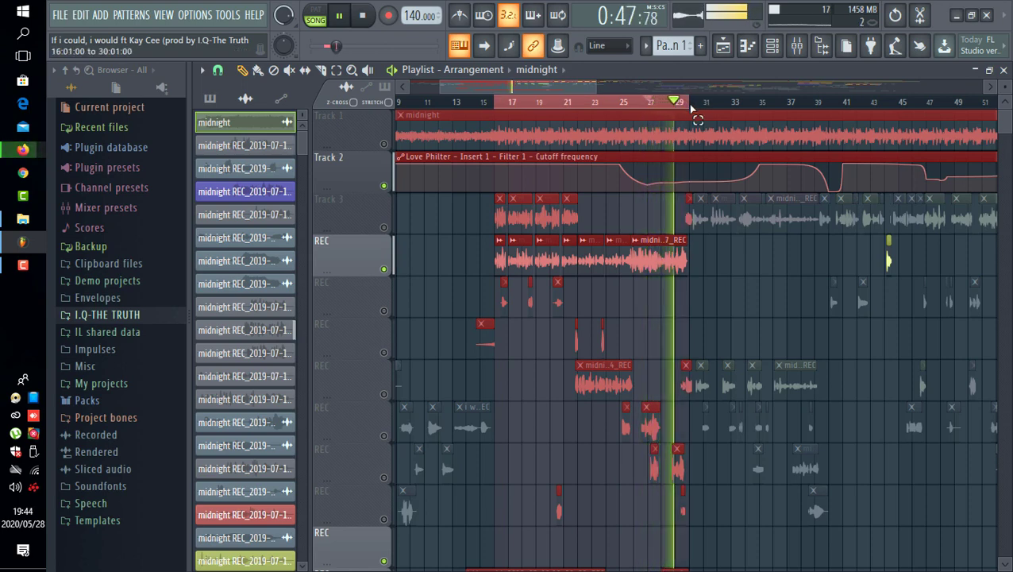
- Replay from bar 16 and mute the next two REC tracks further down the playlist
scroll(683, 305, down, 2)
scroll(682, 305, up, 2)
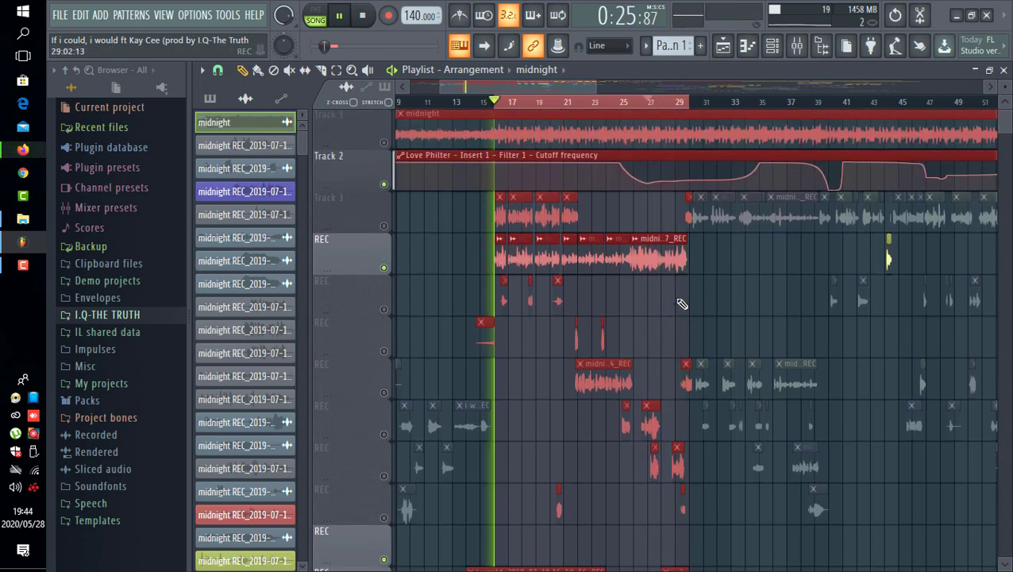
click(492, 103)
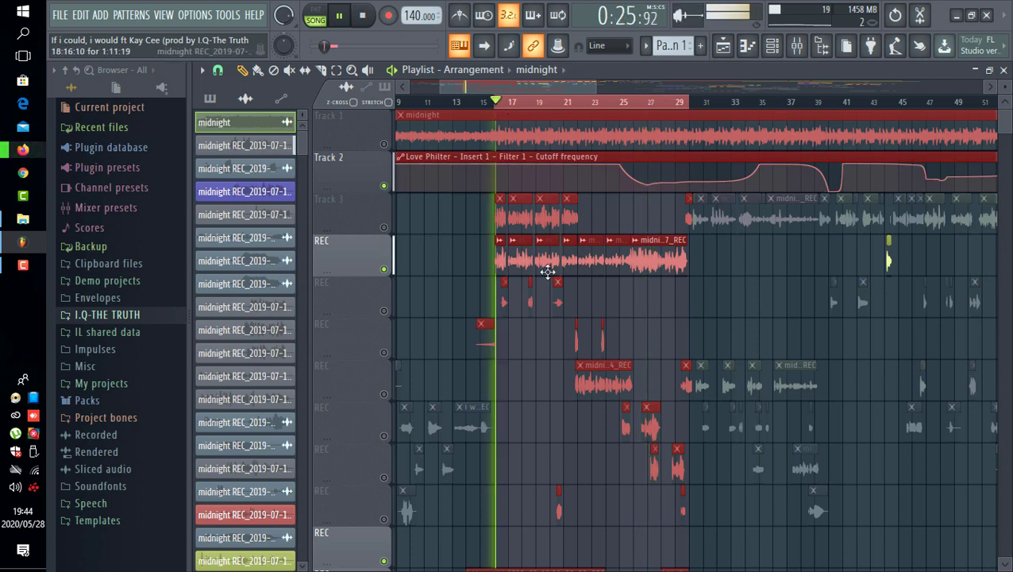
scroll(482, 352, down, 4)
click(384, 393)
click(384, 435)
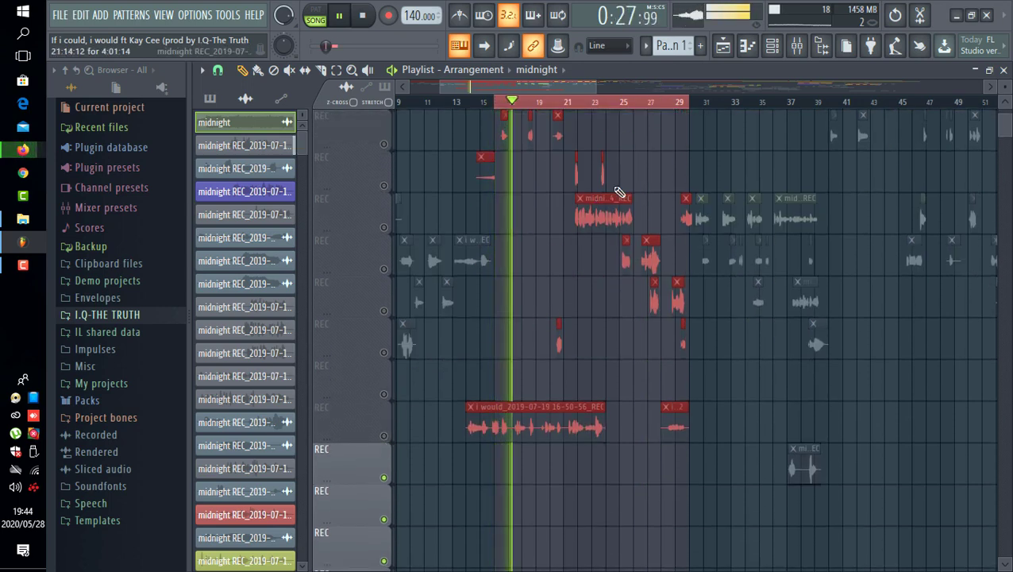
- Enable the first Fruity parametric EQ 2 on main vox, review its curve beside the repositioned mixer, and hide its window
click(796, 45)
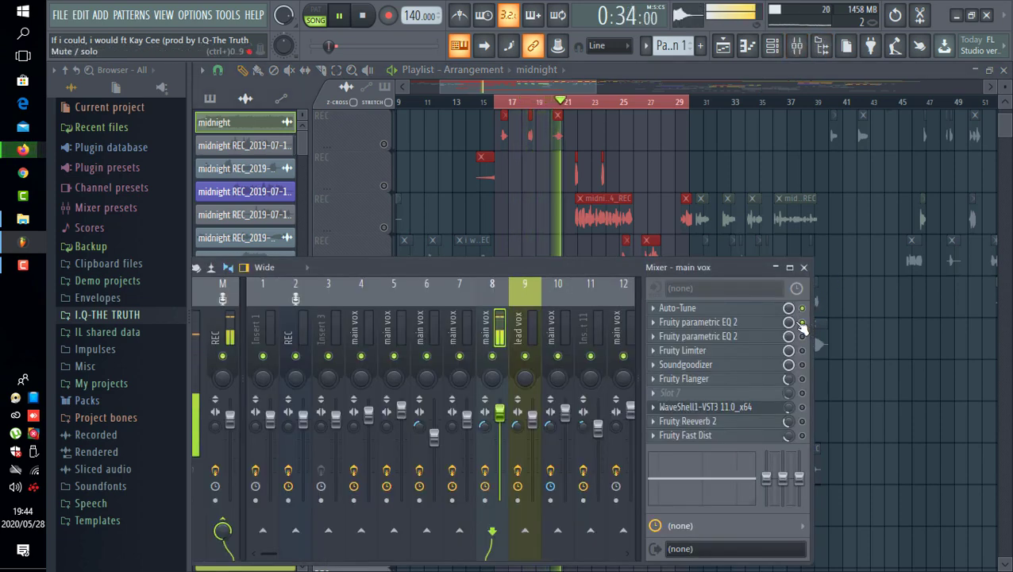
drag(618, 264, 595, 324)
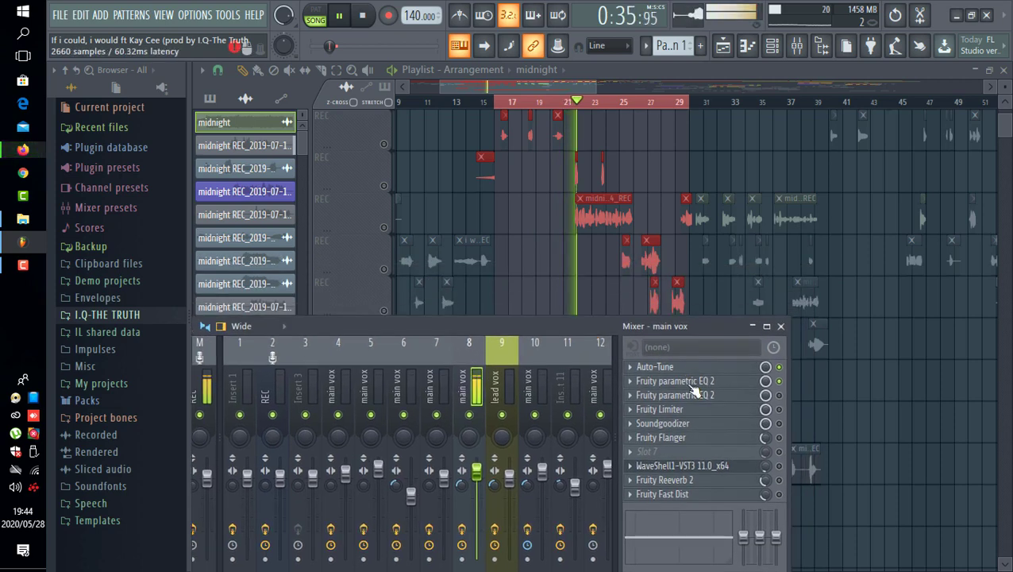
click(701, 394)
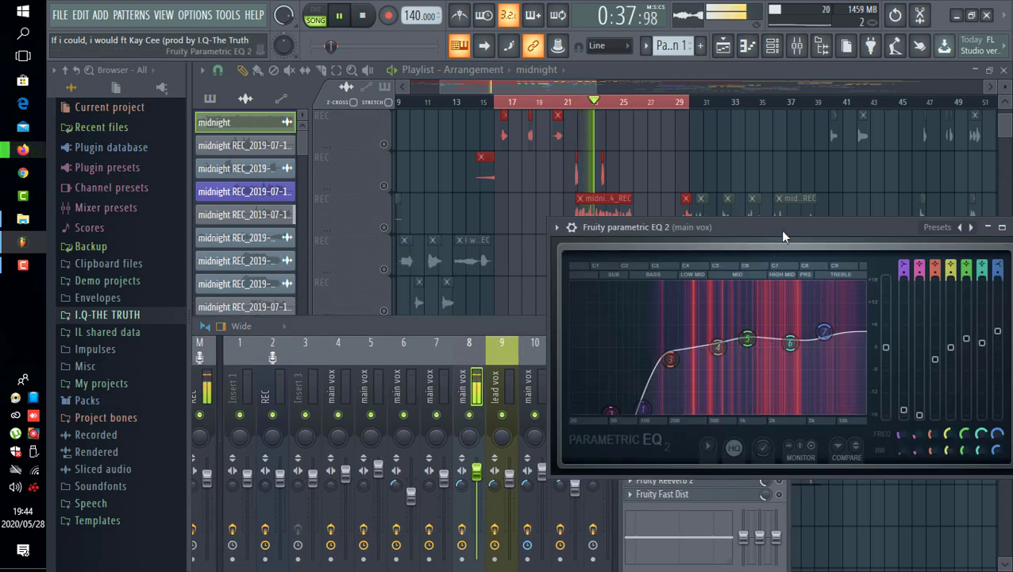
drag(780, 229, 711, 119)
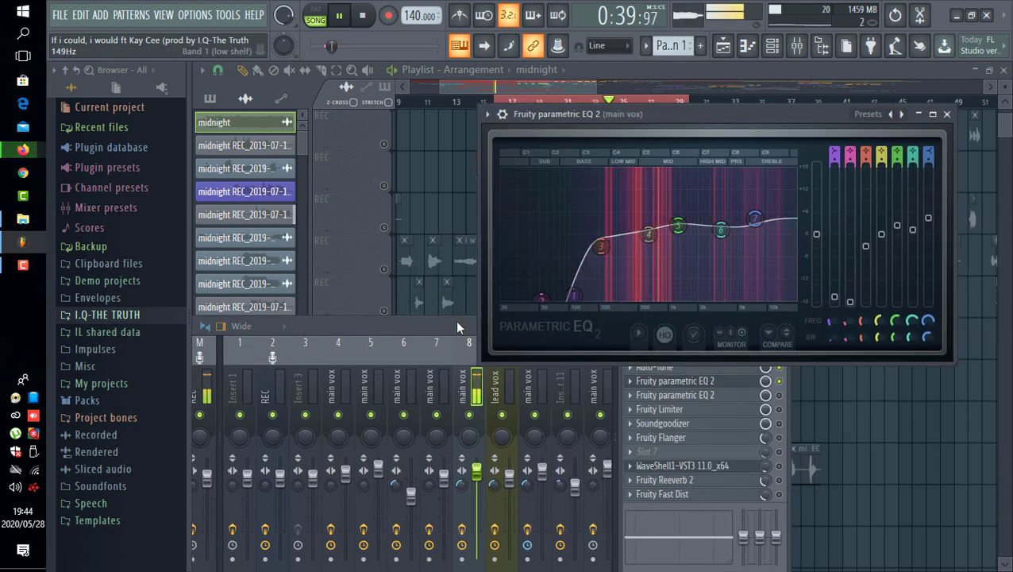
drag(455, 320, 204, 267)
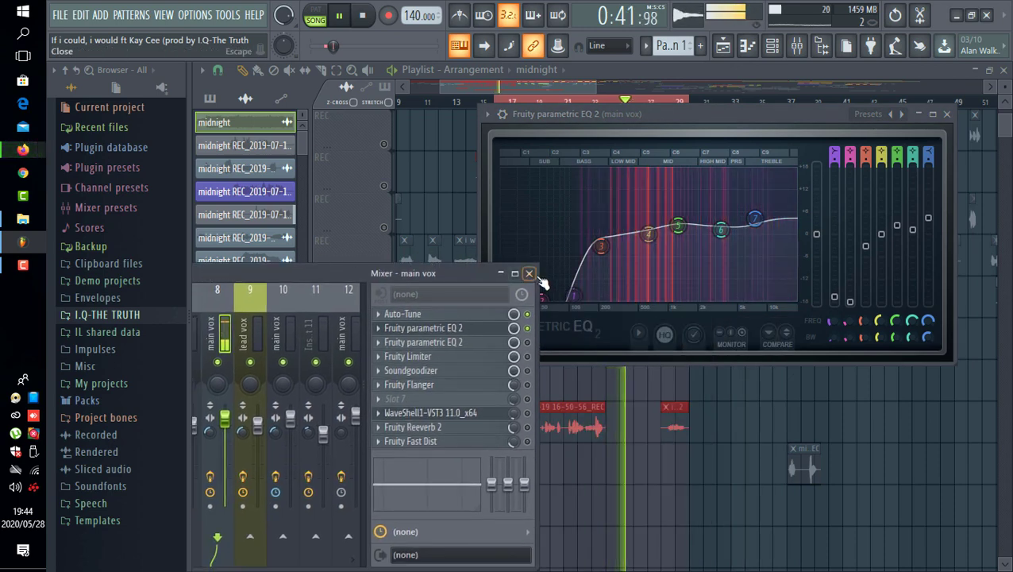
click(917, 115)
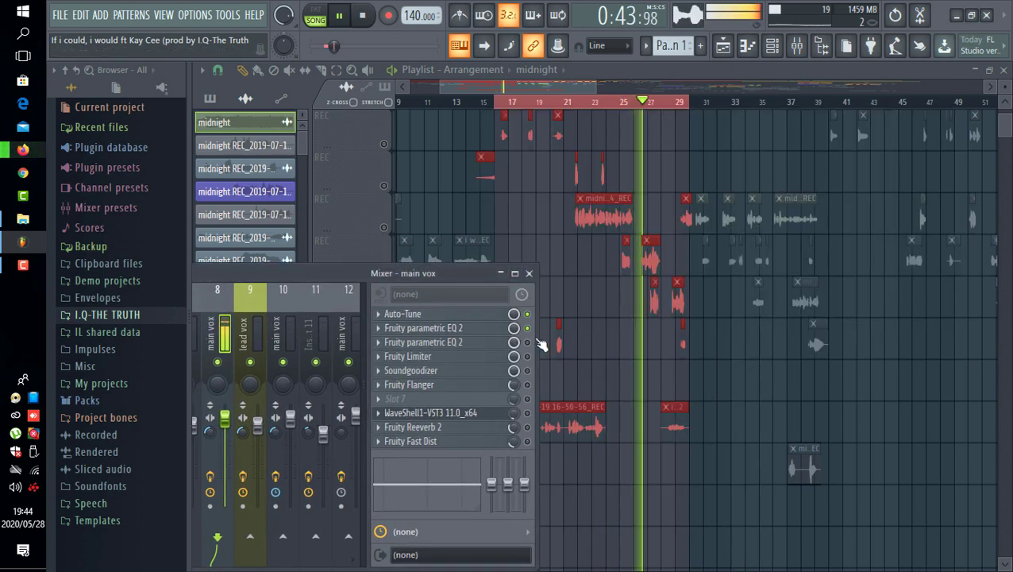
- Enable the second Fruity parametric EQ 2 on main vox and review its curve next to the mixer
click(489, 351)
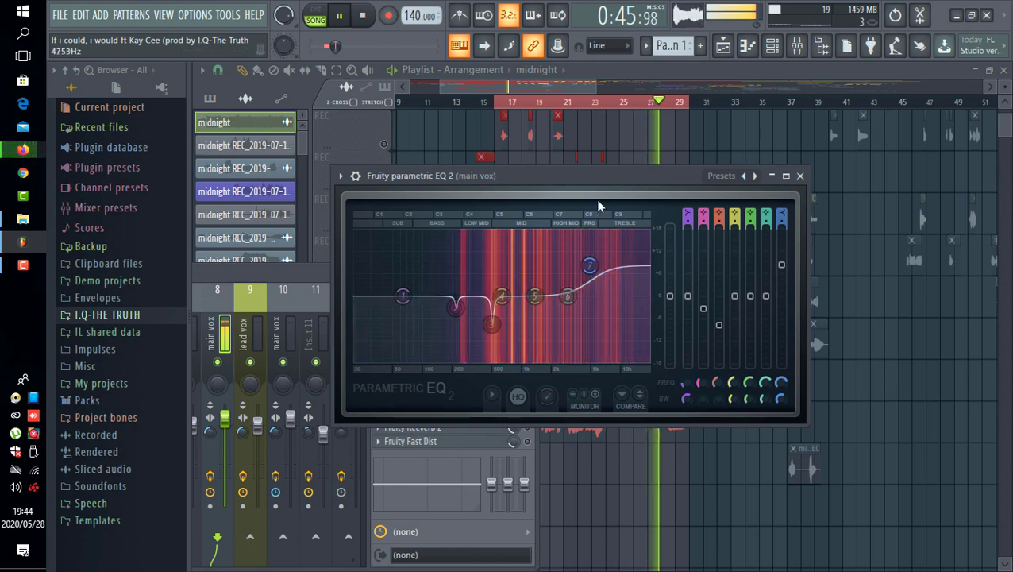
drag(597, 180, 784, 186)
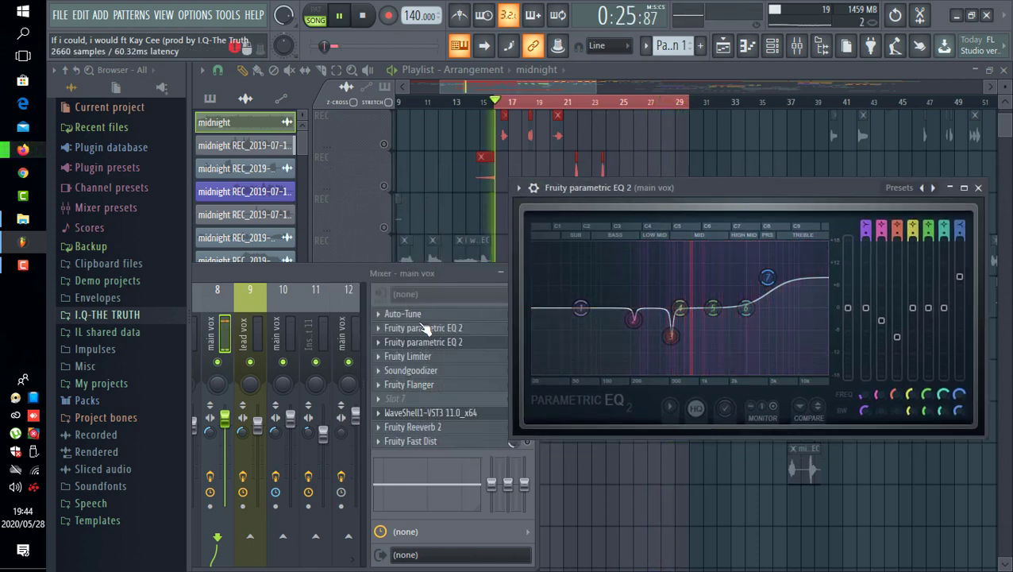
click(441, 278)
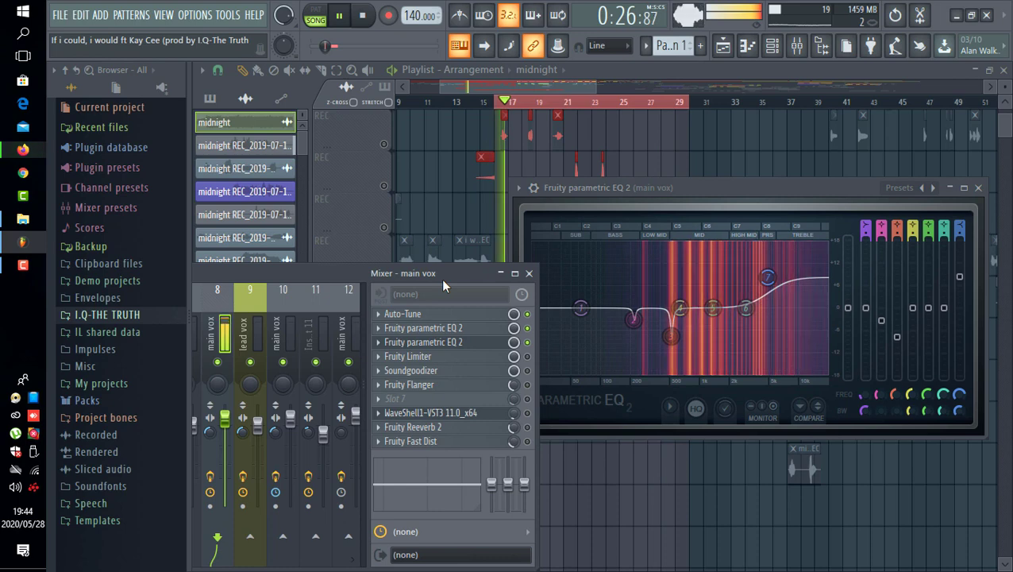
- Enable Fruity Limiter on main vox, review its COMP settings, and close the limiter and EQ windows
click(476, 356)
click(461, 368)
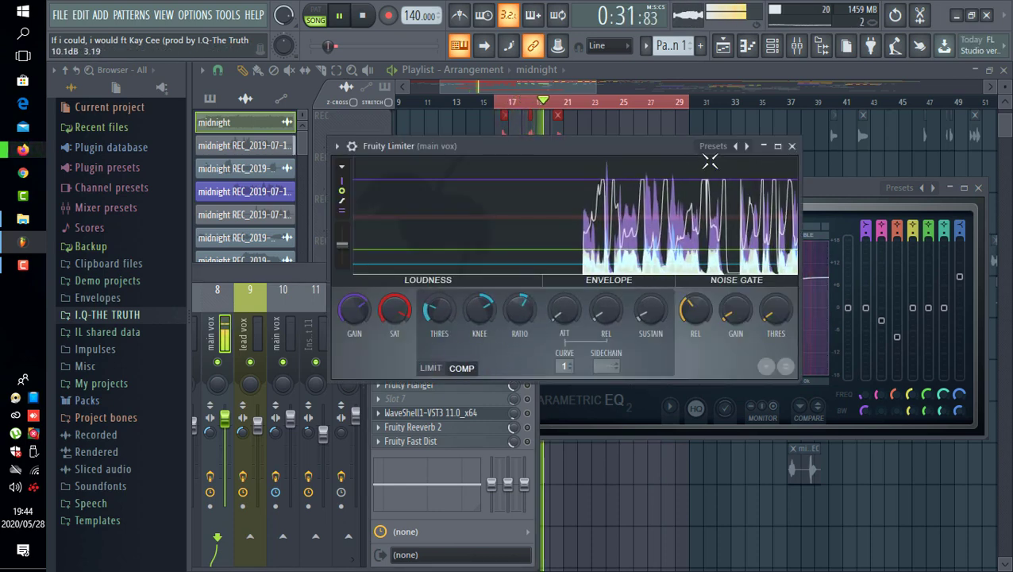
click(793, 148)
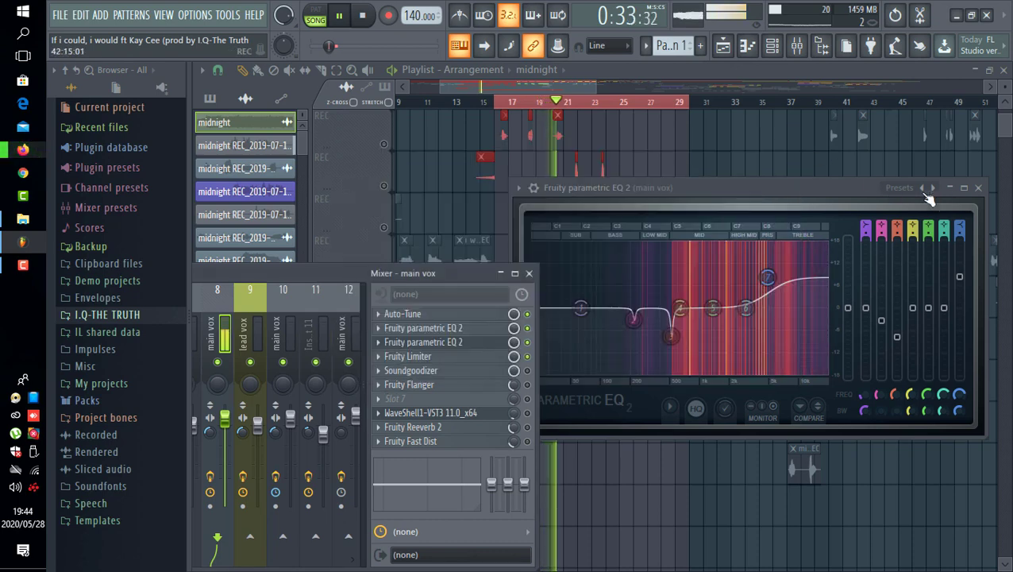
click(978, 187)
- Enable Soundgoodizer on main vox, review its amount and mode C, and close its window
scroll(828, 291, up, 3)
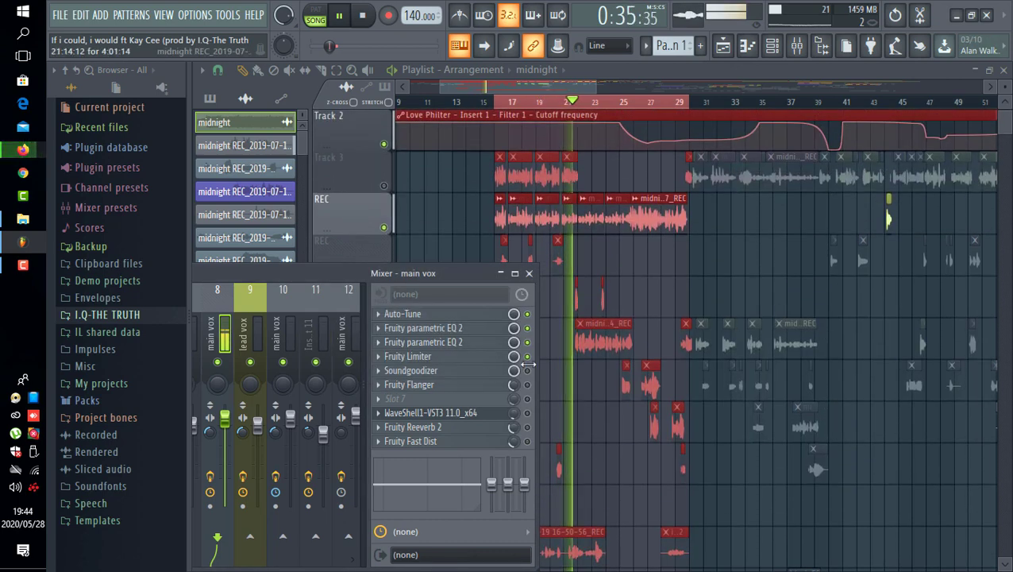
click(474, 371)
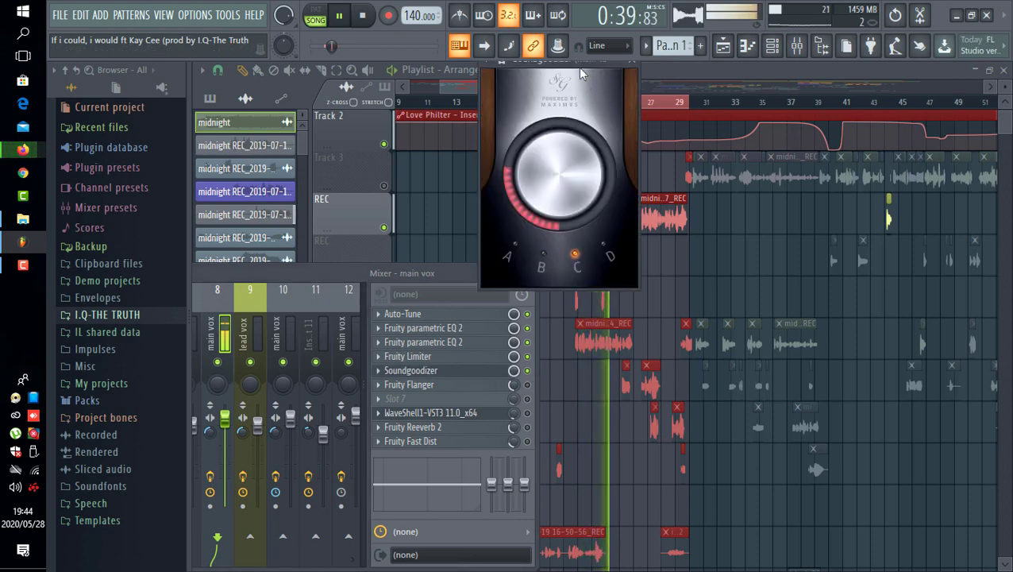
drag(580, 74, 687, 167)
click(687, 365)
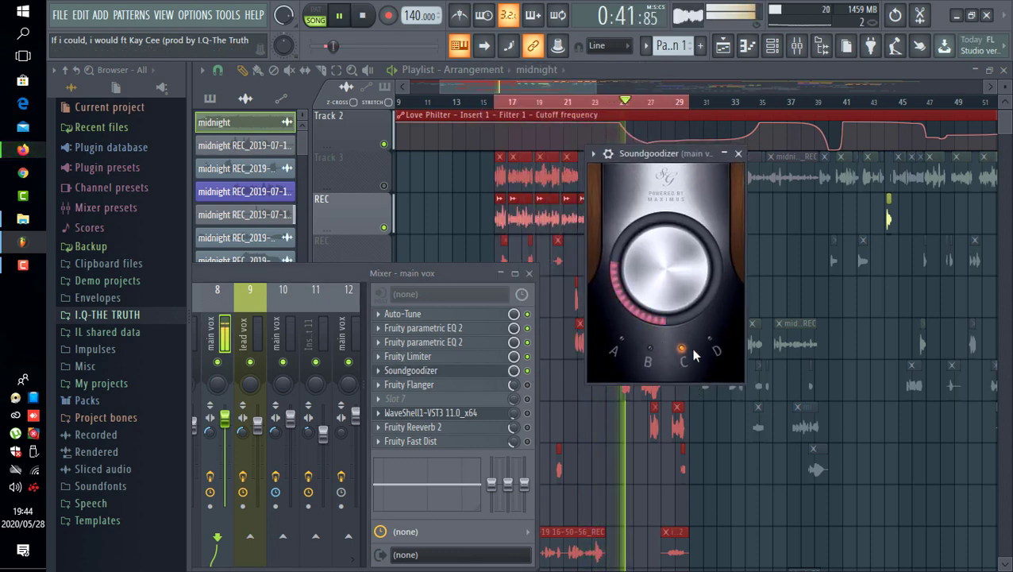
click(737, 154)
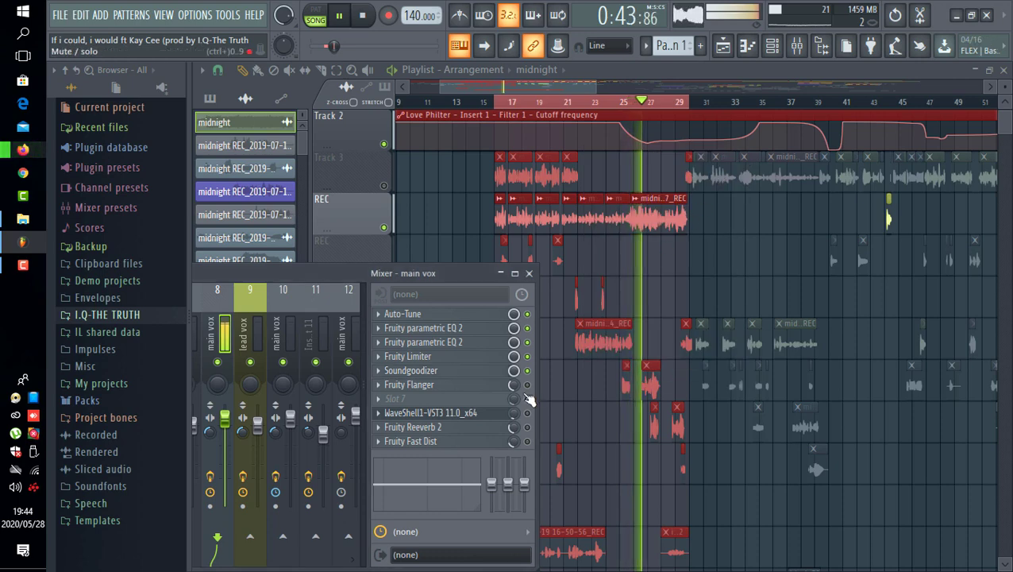
- Enable Fruity Flanger on main vox, review its settings beside the mixer, and close its window
click(508, 384)
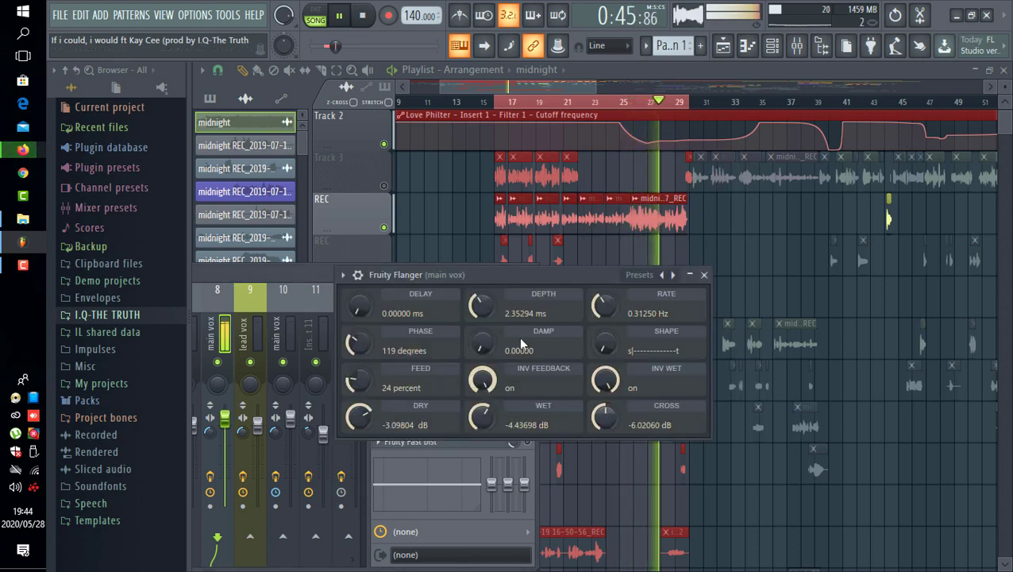
drag(545, 279, 853, 226)
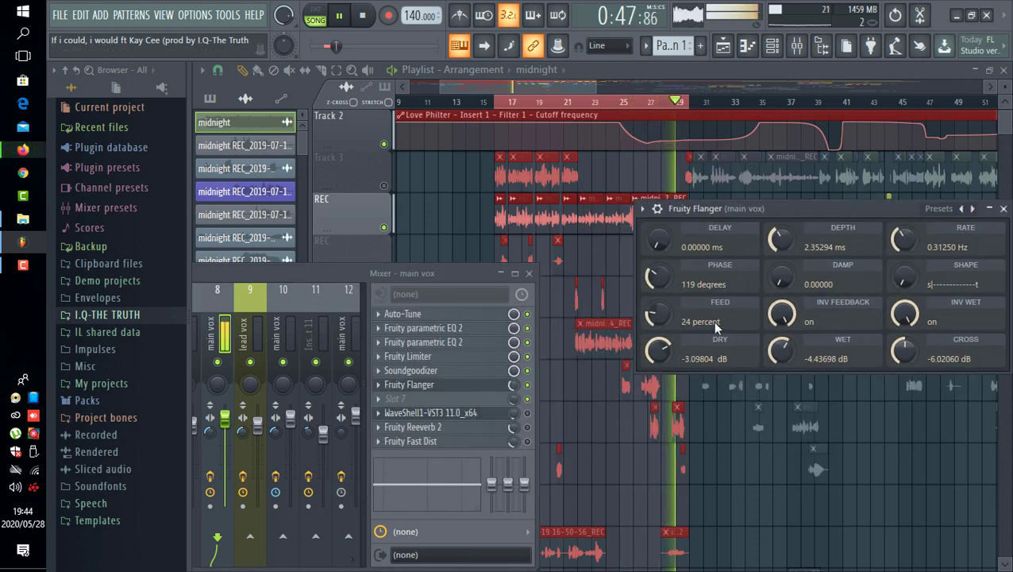
click(1005, 210)
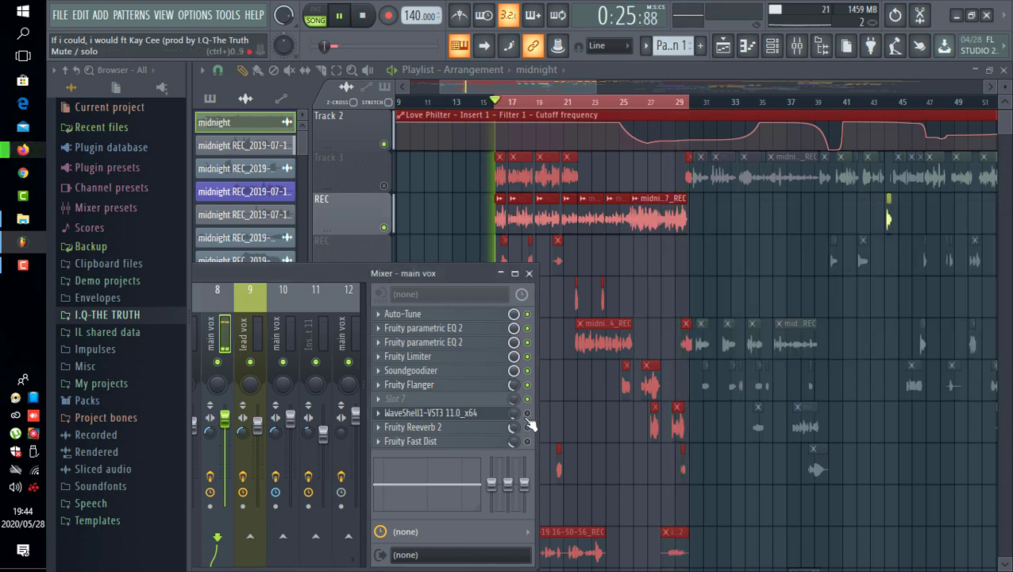
- Enable the WaveShell1-VST3 Doubler on main vox and try its DarkFader'sBigBrother preset
click(477, 409)
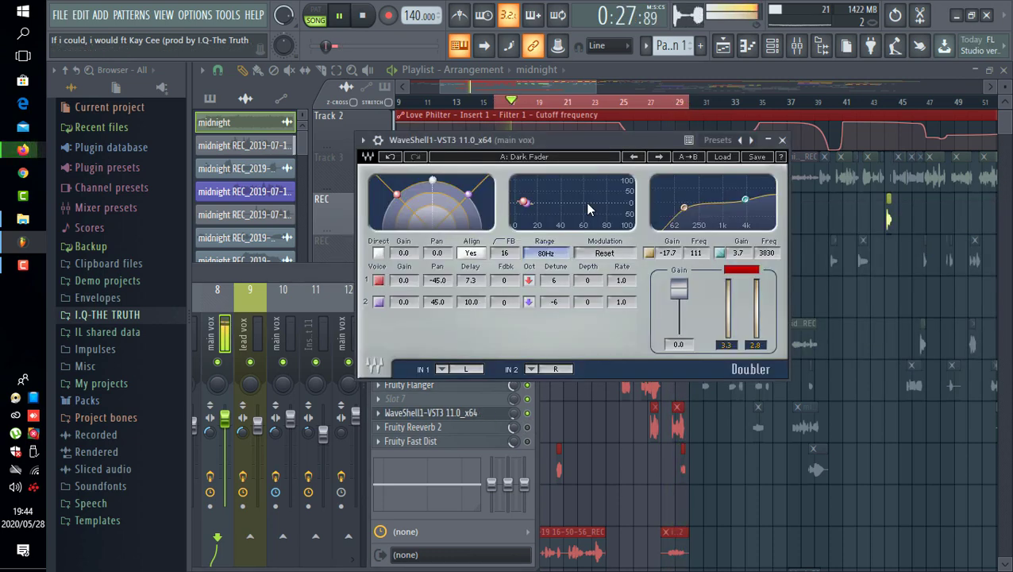
drag(579, 143, 766, 206)
click(907, 222)
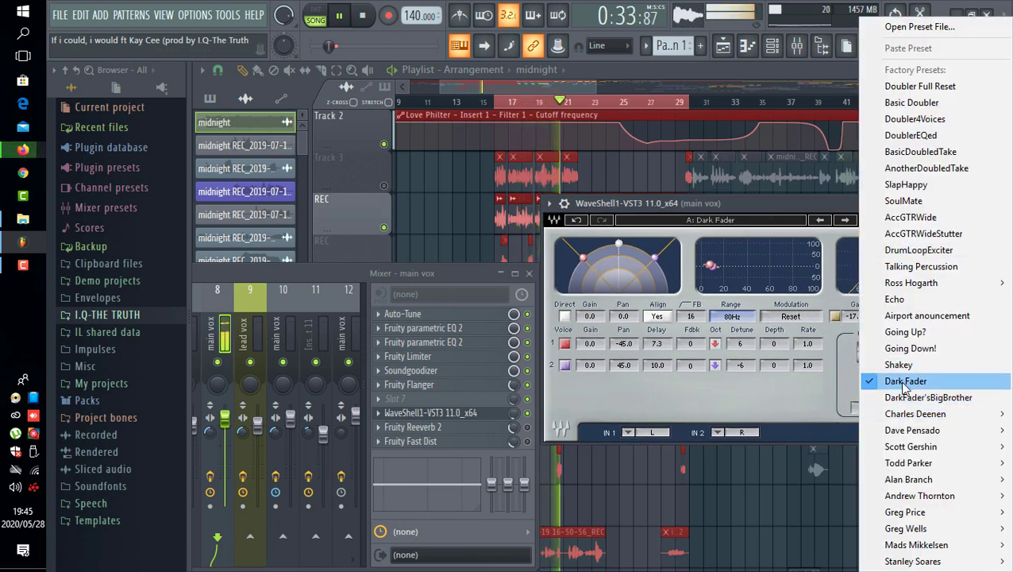
click(903, 398)
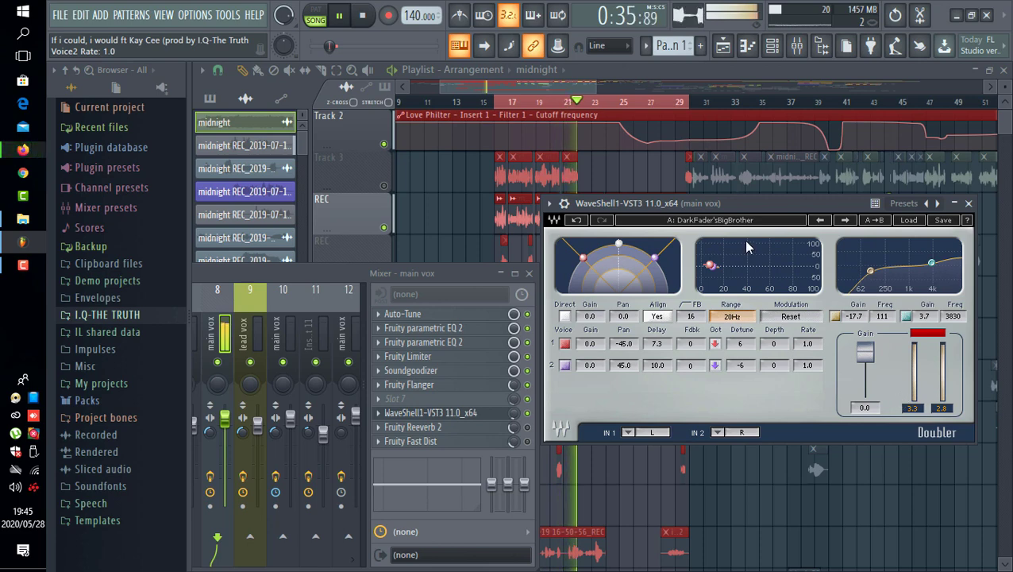
- Restore the Doubler's Dark Fader preset and close its window
click(917, 223)
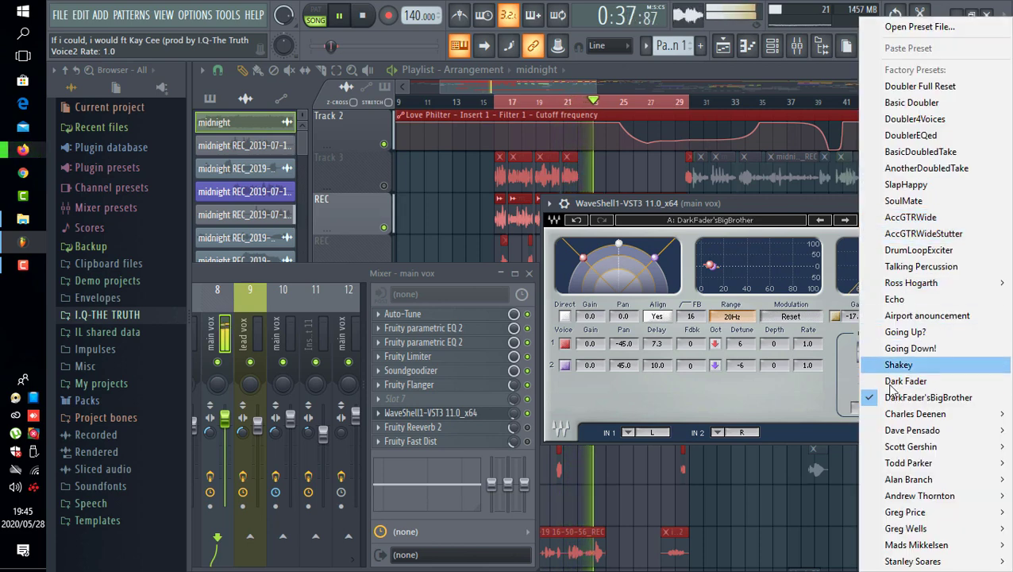
click(894, 382)
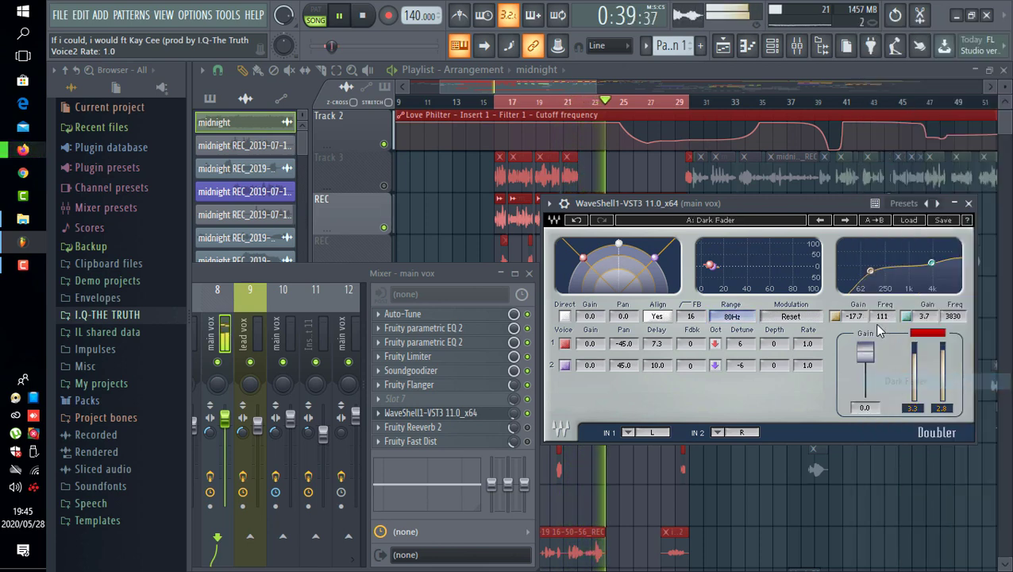
click(970, 204)
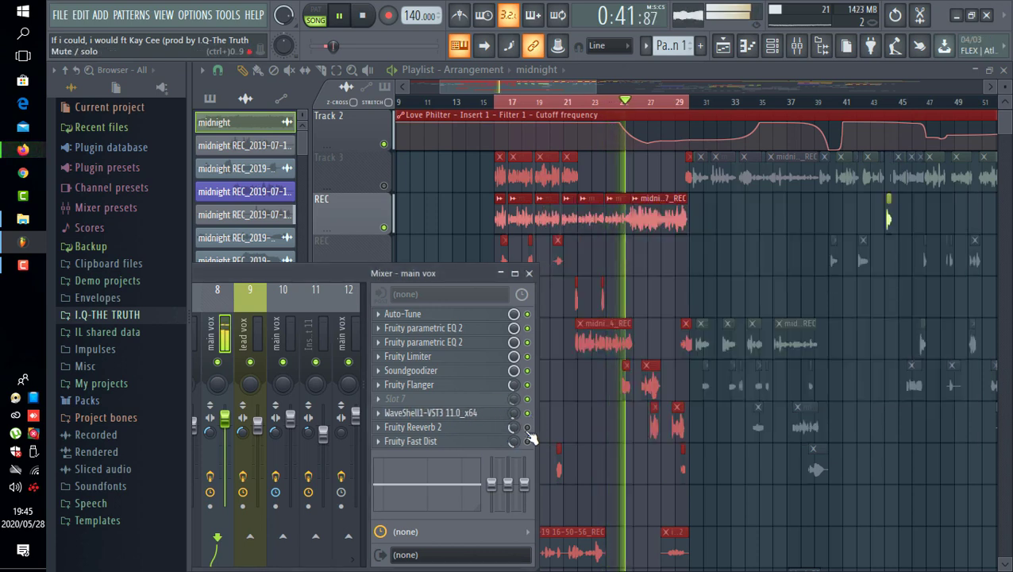
- Enable Fruity Reeverb 2 on main vox, adjust its wet level to 55%, and close its window
click(526, 441)
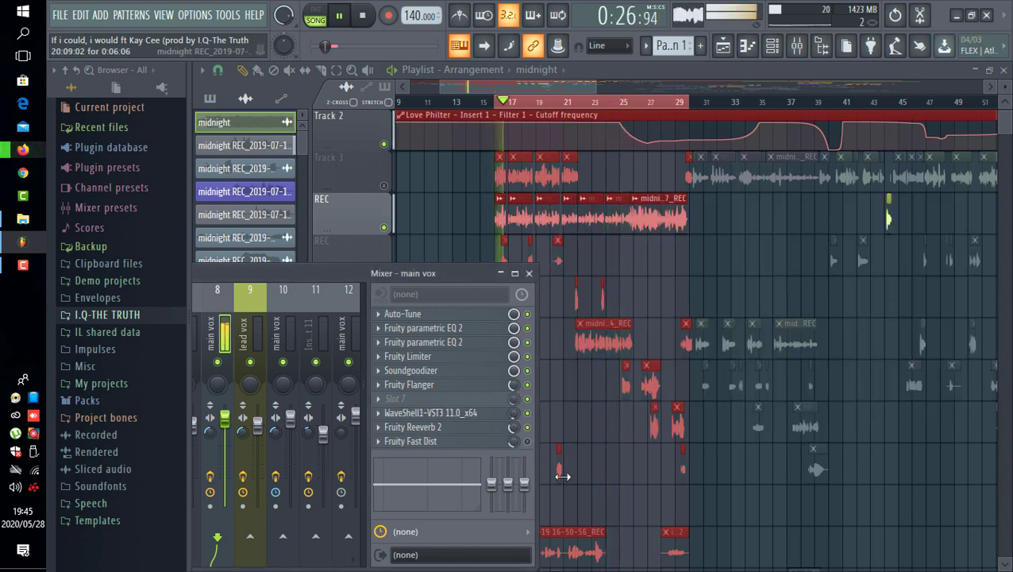
click(460, 426)
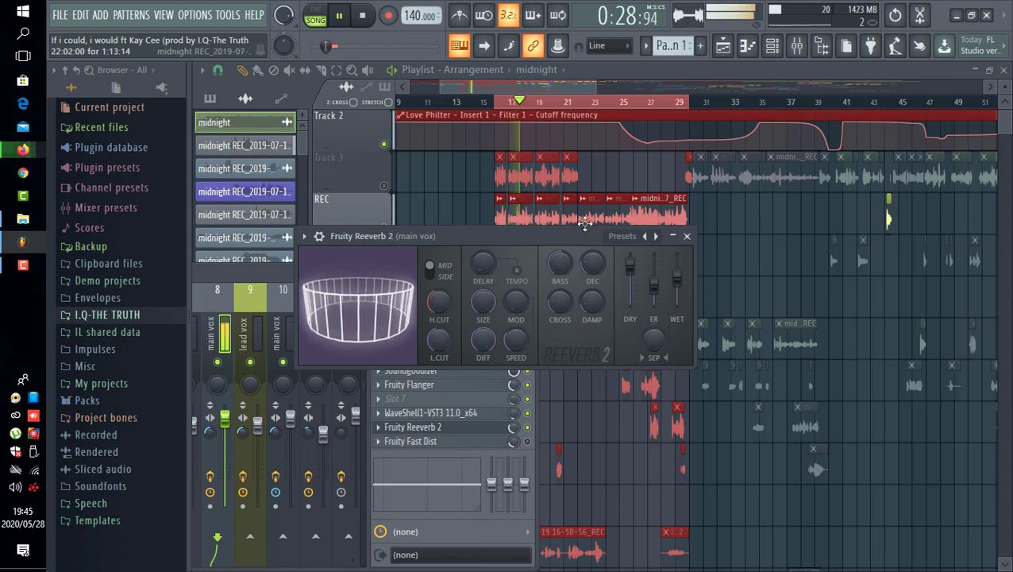
drag(573, 235, 801, 246)
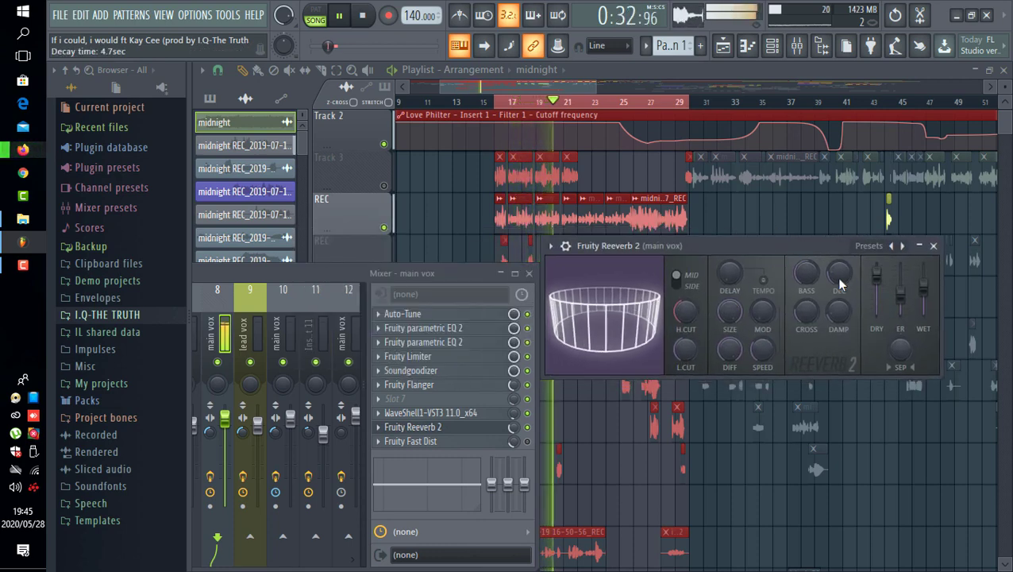
drag(923, 289, 921, 283)
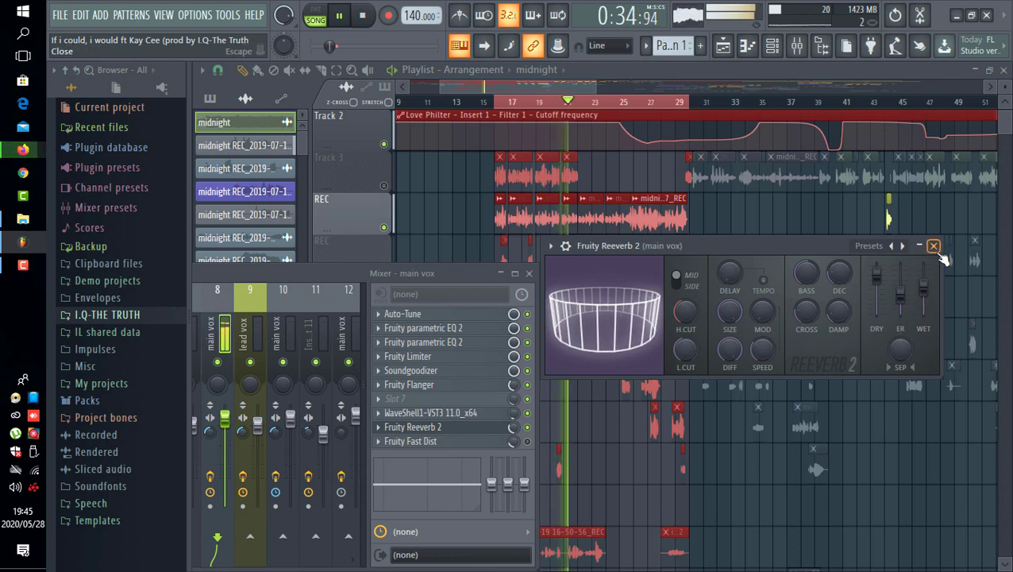
mouse_move(923, 289)
mouse_down()
mouse_move(923, 275)
mouse_move(923, 292)
mouse_up()
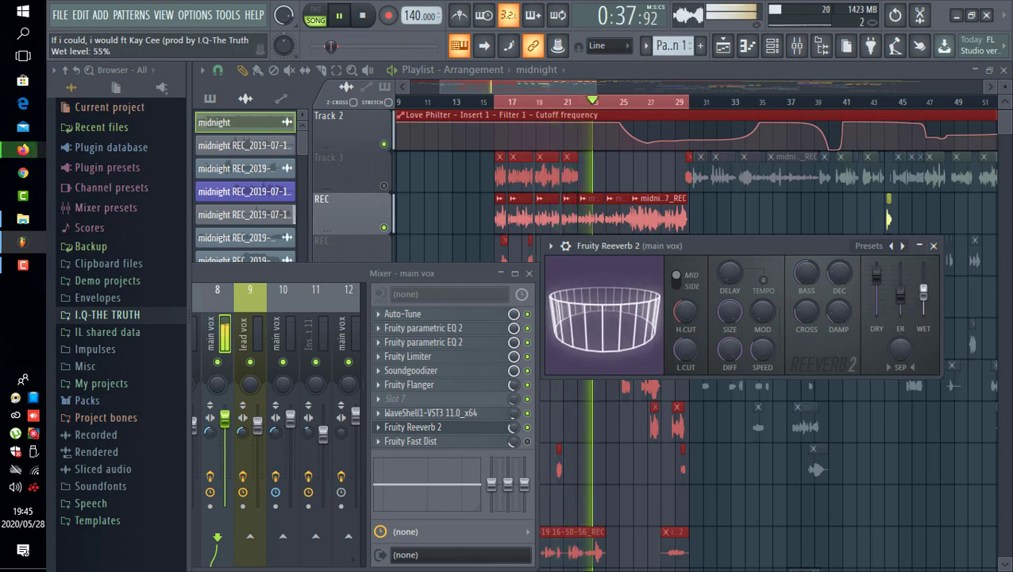
click(933, 245)
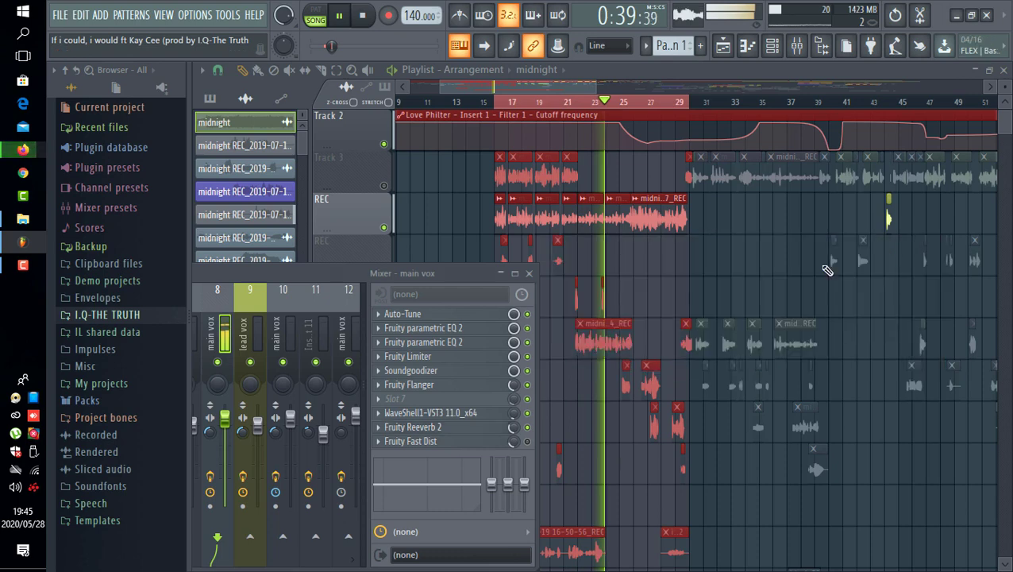
- Enable Fruity Fast Dist on main vox, review its knobs and distortion curve, and close its window
click(465, 450)
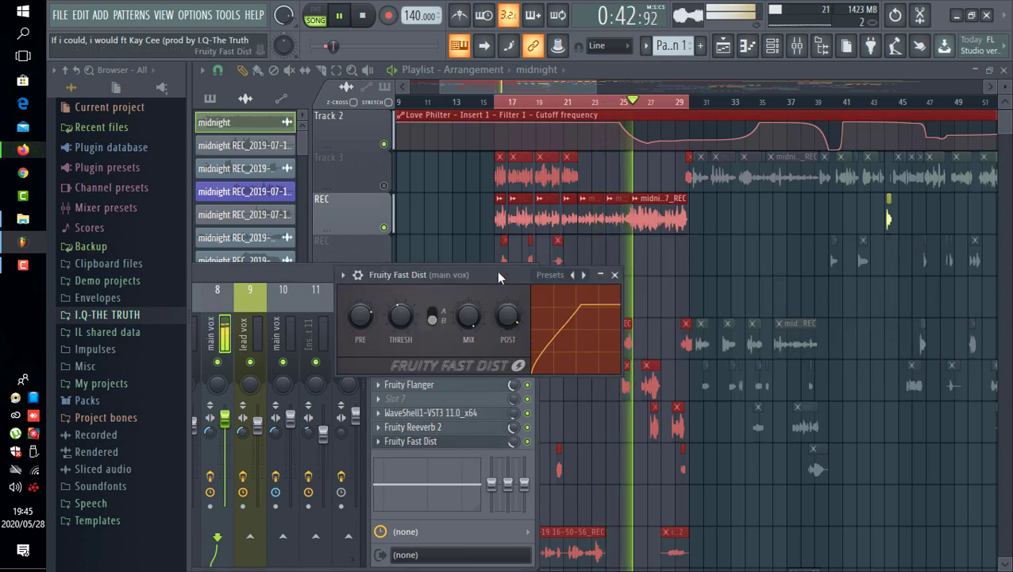
drag(499, 276, 837, 257)
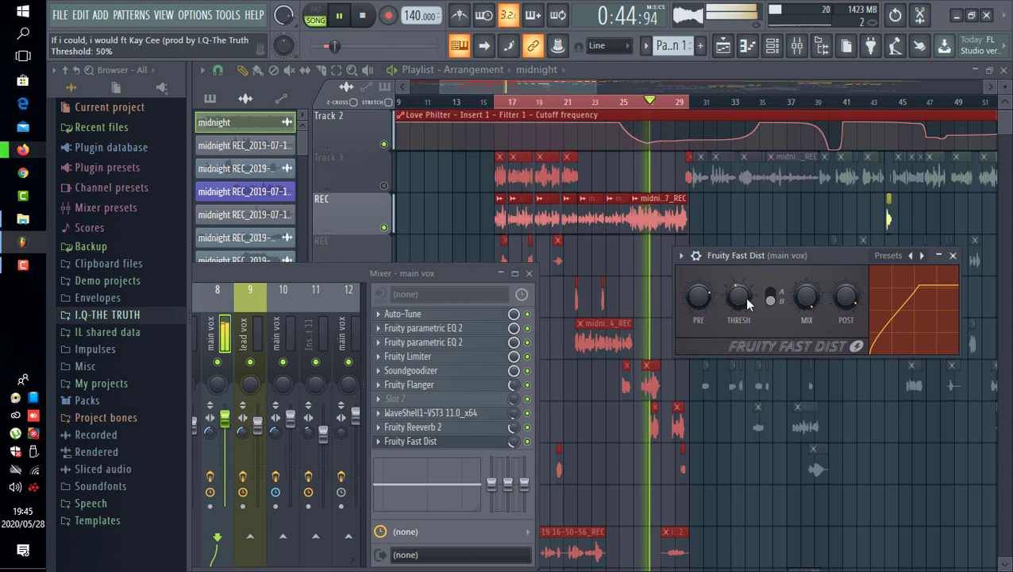
click(952, 255)
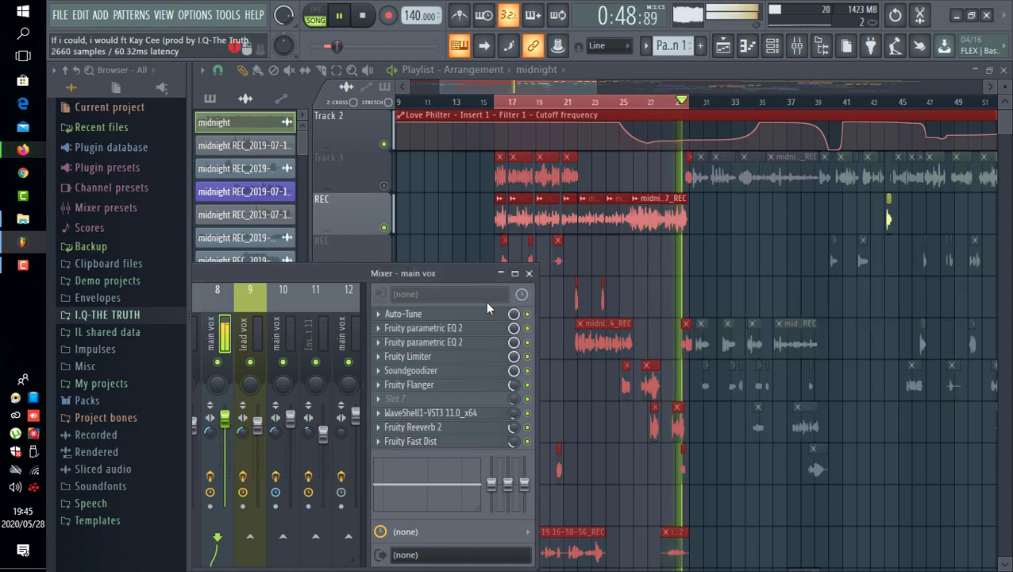
- Close the mixer, clear the playlist's time selection, and restart playback just before bar 29
key(space)
click(530, 274)
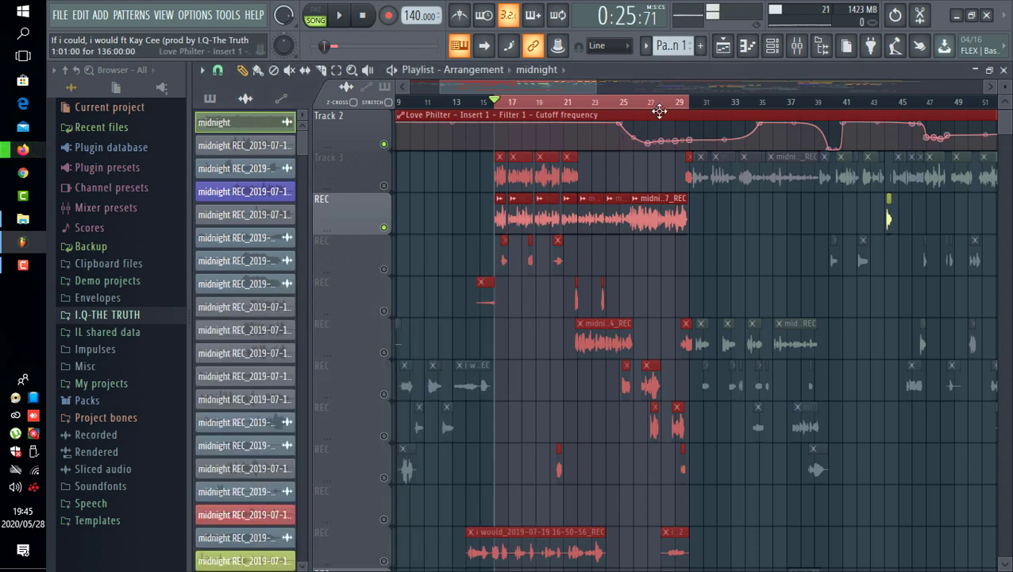
click(658, 103)
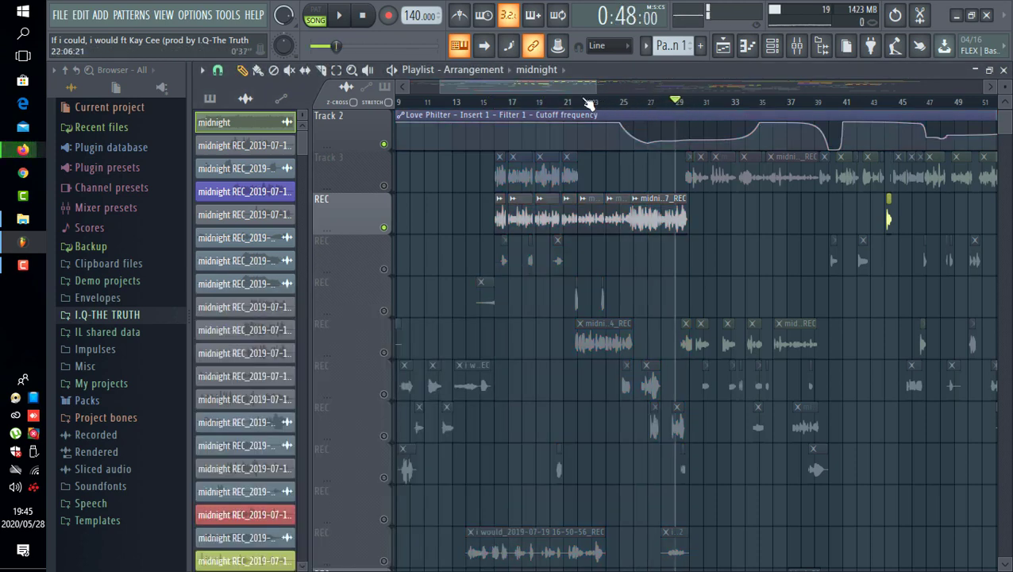
scroll(595, 91, right, 4)
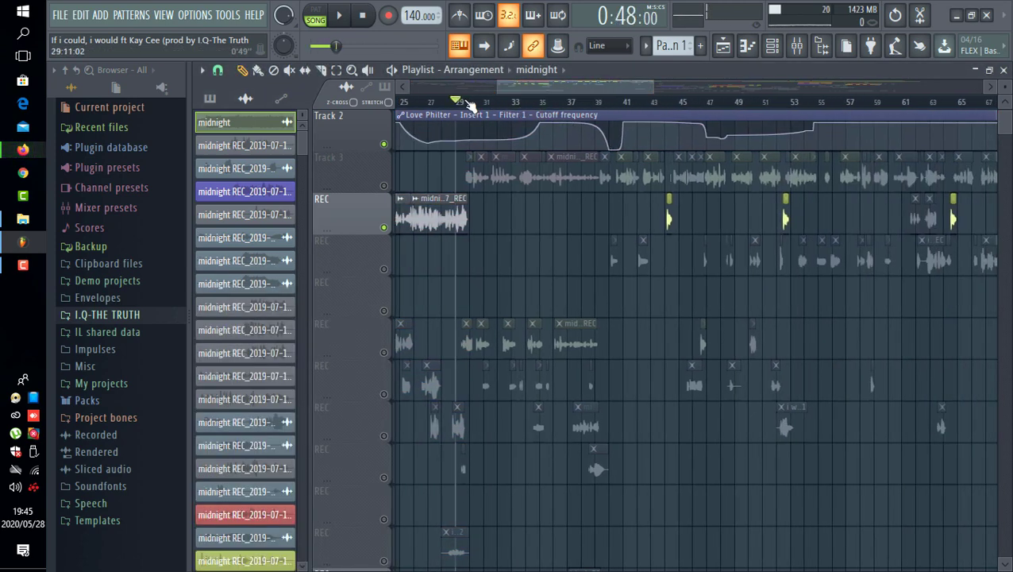
key(space)
- Unmute Track 3 and select its main vox insert 10 in the mixer to show that effects chain
click(385, 186)
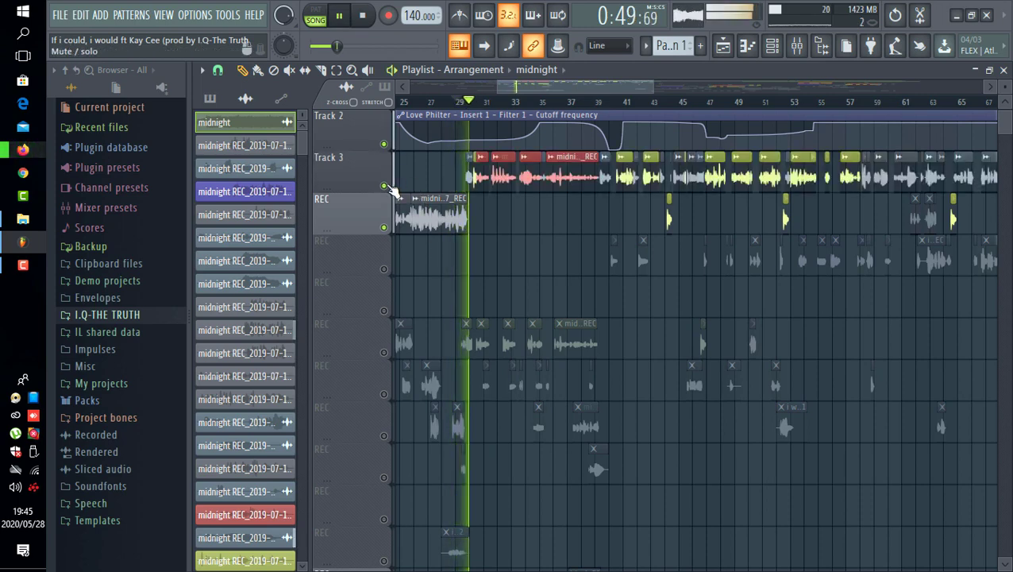
click(797, 47)
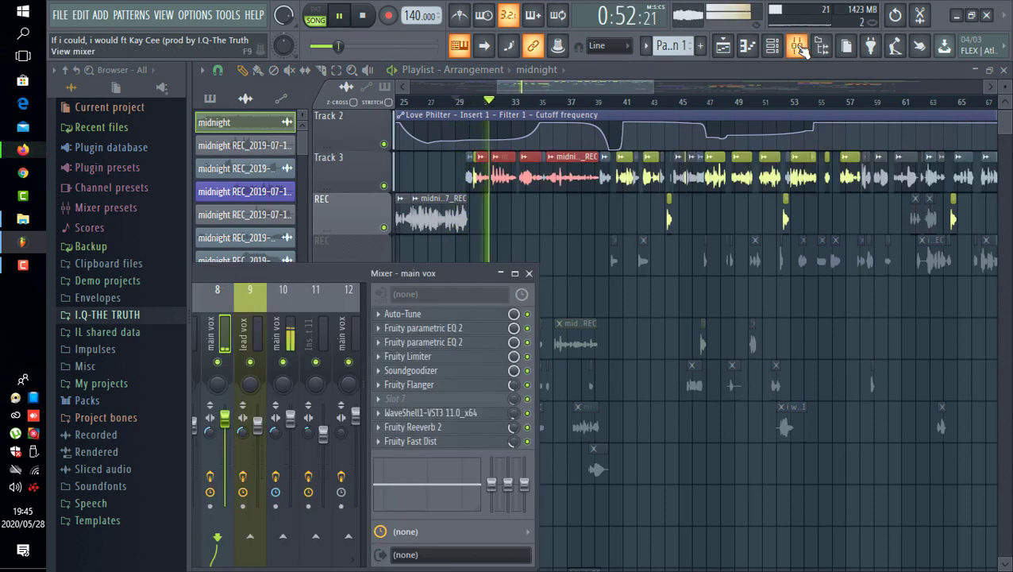
click(274, 343)
click(528, 273)
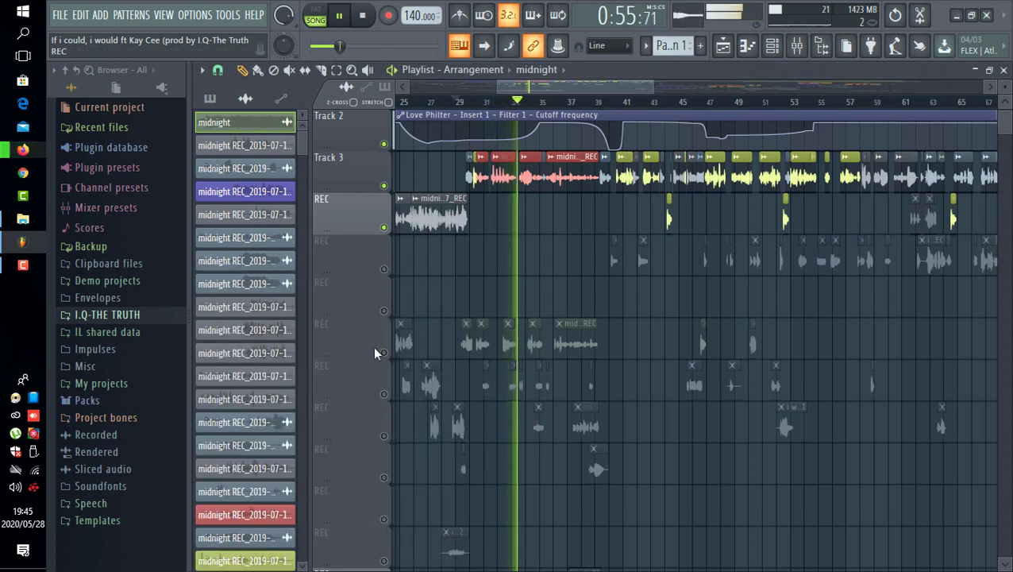
- Swap Track 3 for the REC track with yellow clips from bar 29, and check the insert 10 main vox chain while it plays
click(384, 352)
click(385, 185)
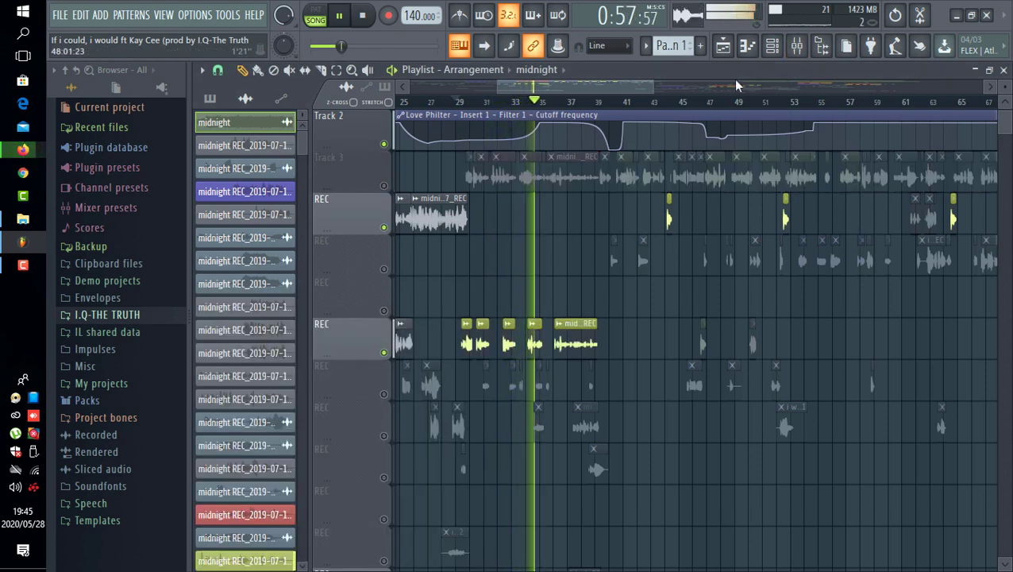
click(797, 46)
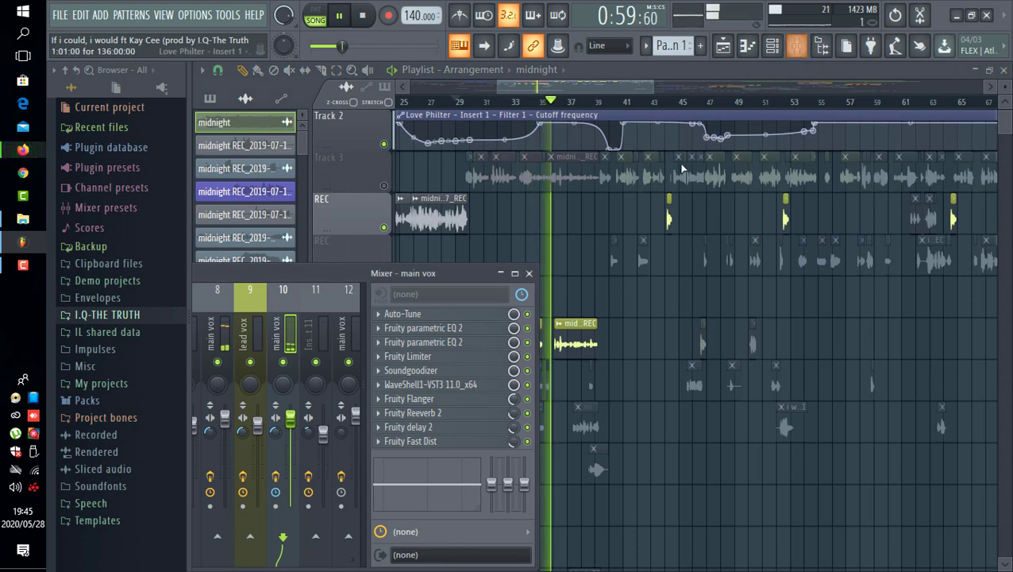
drag(457, 273, 380, 297)
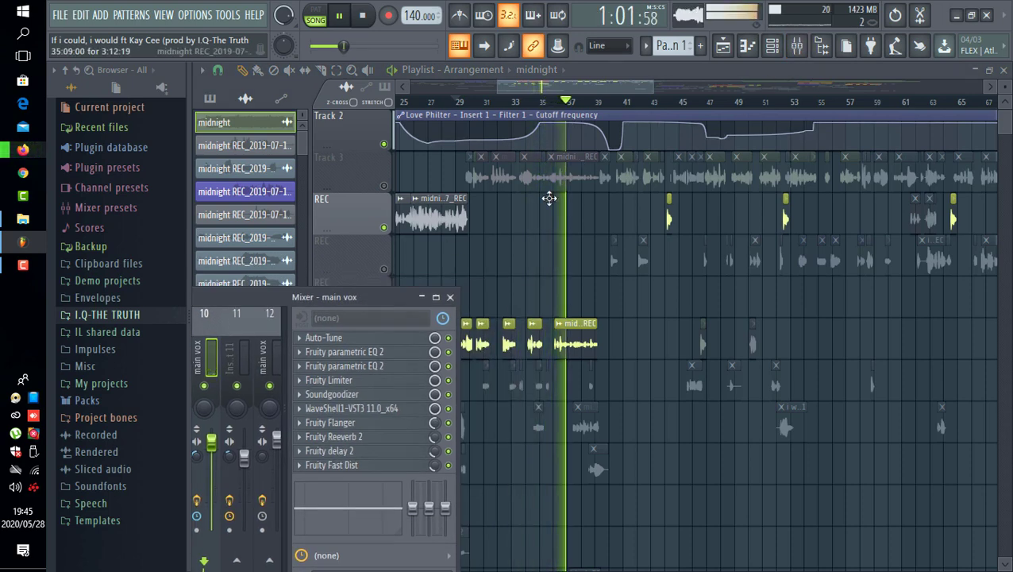
click(449, 297)
- Unmute the two REC tracks above the yellow-clip track, Track 3, and the Track 1 instrumental, and restart playback just before bar 29
click(385, 268)
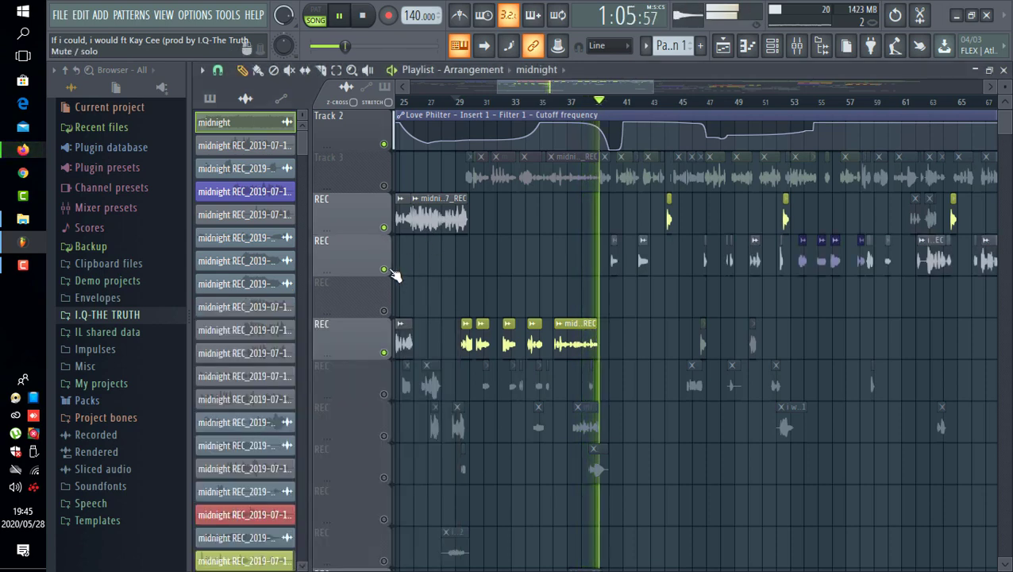
click(385, 310)
click(385, 184)
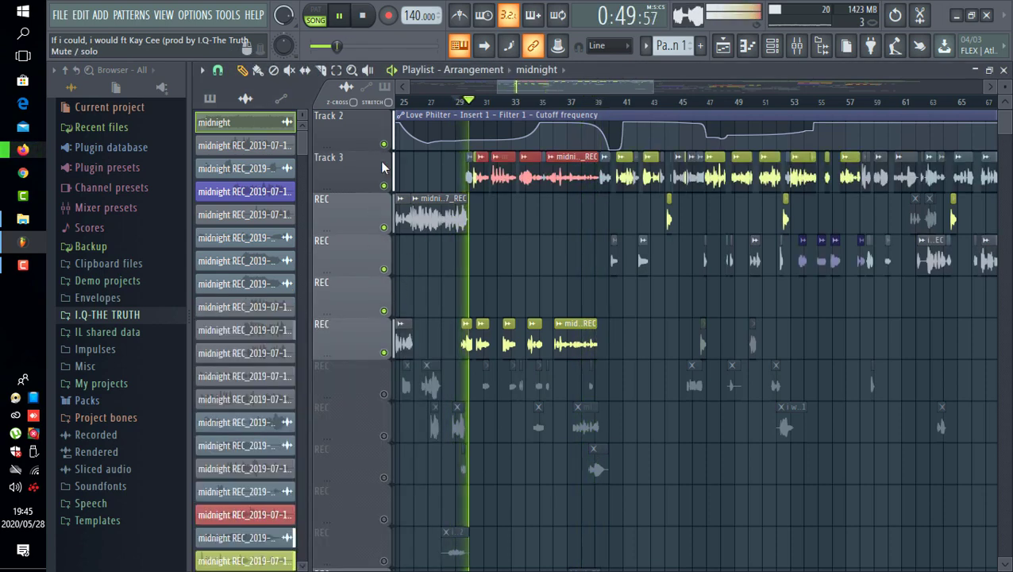
key(space)
scroll(383, 159, up, 1)
click(385, 144)
key(space)
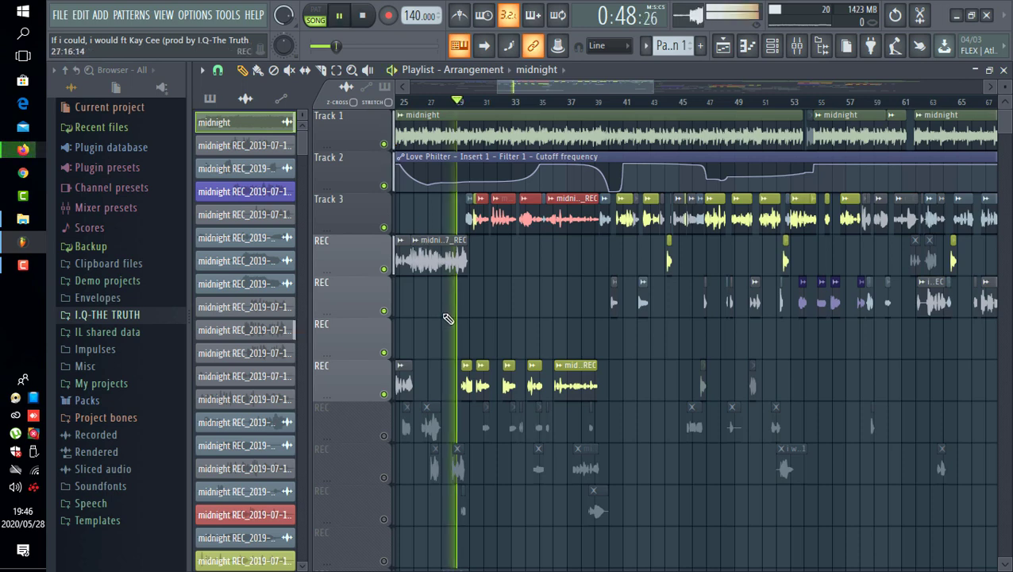
- Unmute the remaining muted REC tracks below the yellow-clip track
scroll(388, 238, down, 3)
click(384, 351)
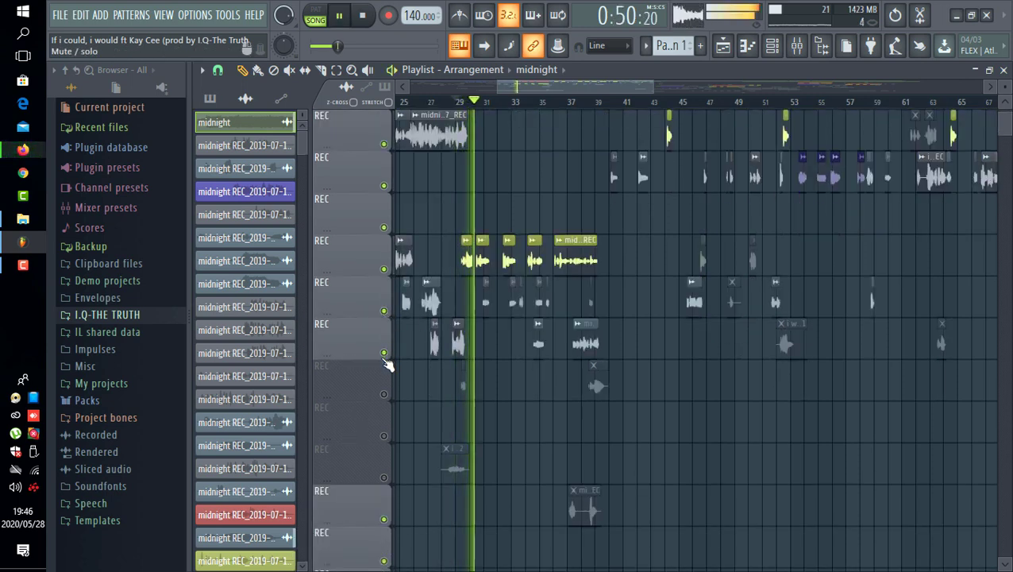
click(385, 393)
click(385, 435)
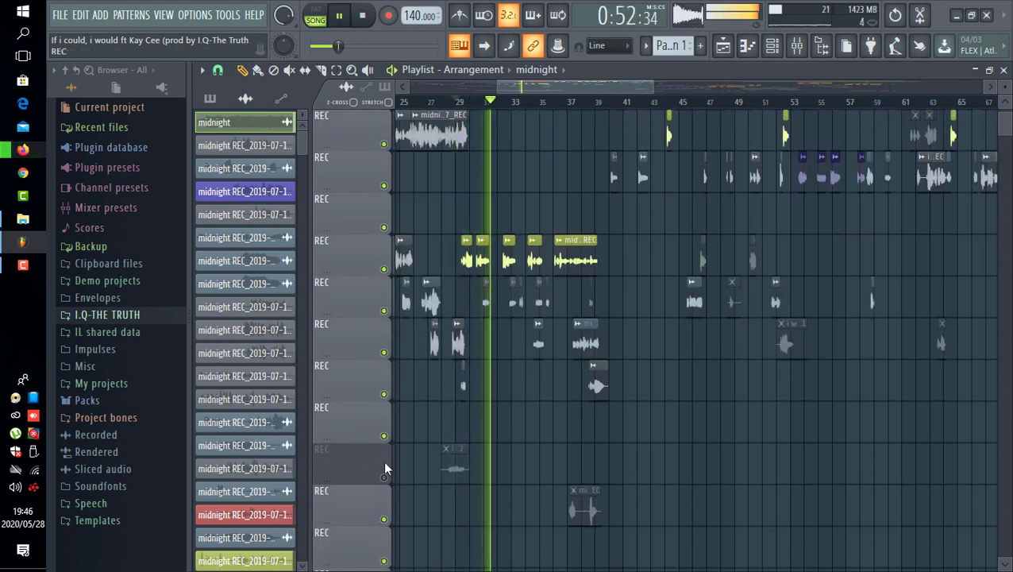
click(385, 477)
scroll(386, 468, up, 3)
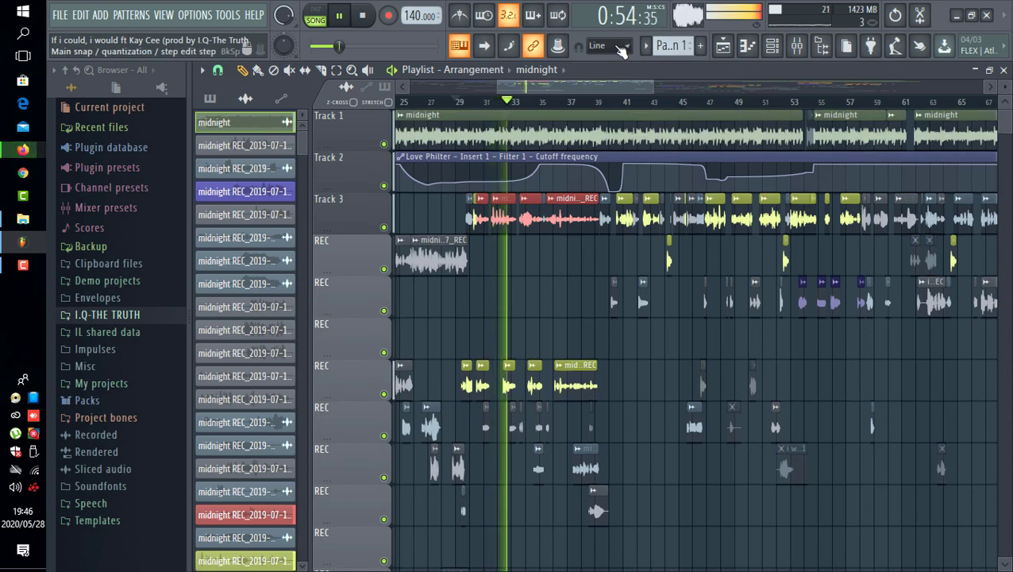
drag(607, 78, 567, 86)
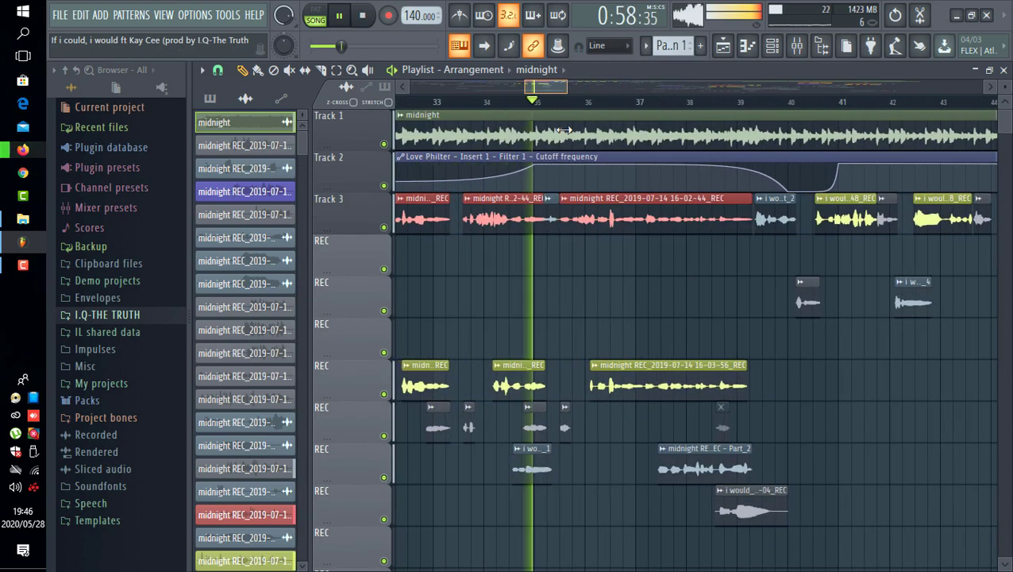
double_click(532, 464)
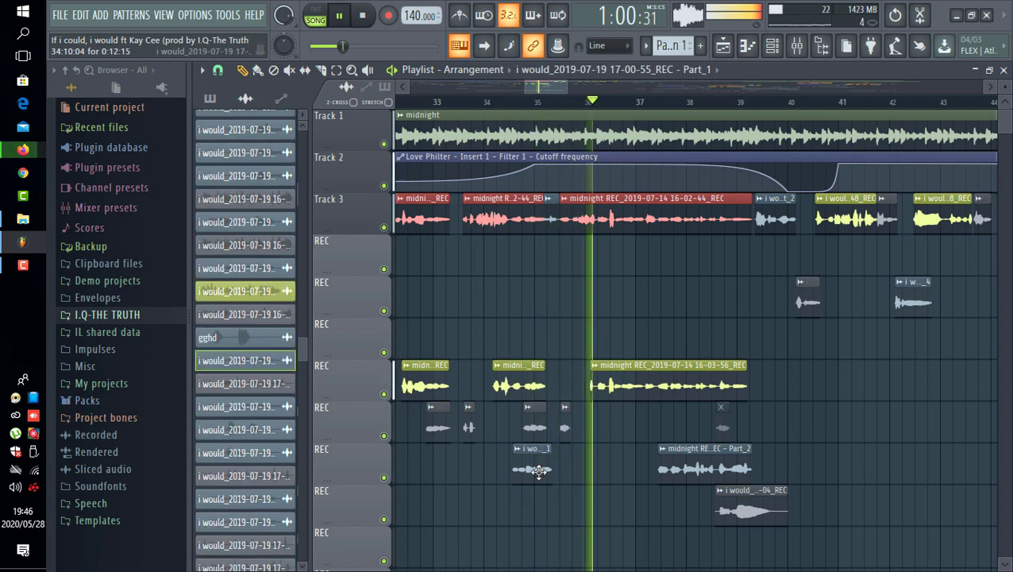
- Check the channel settings of the grey REC clip near bar 34 and display the effects chain of its mixer insert
click(747, 275)
double_click(499, 222)
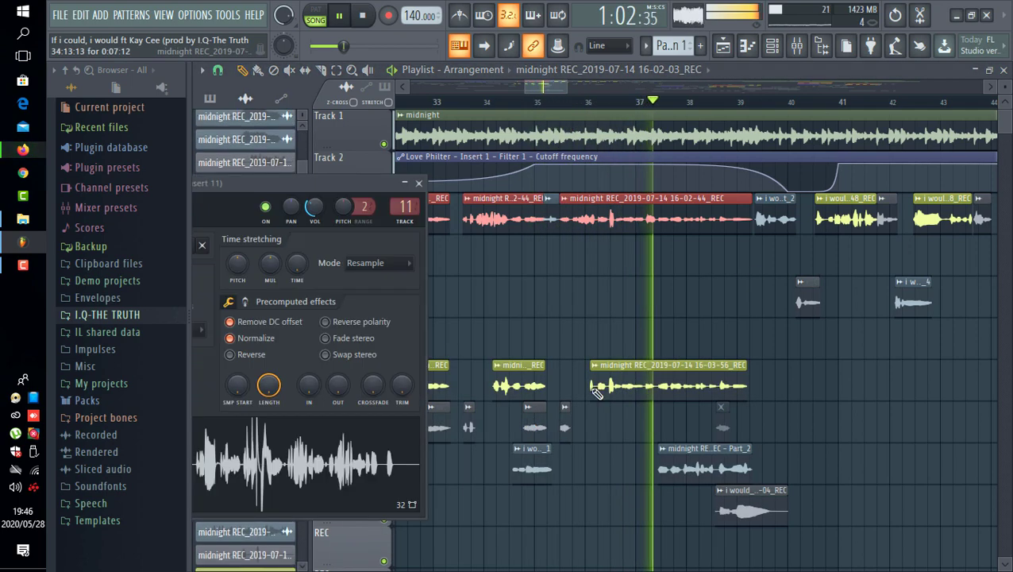
click(418, 183)
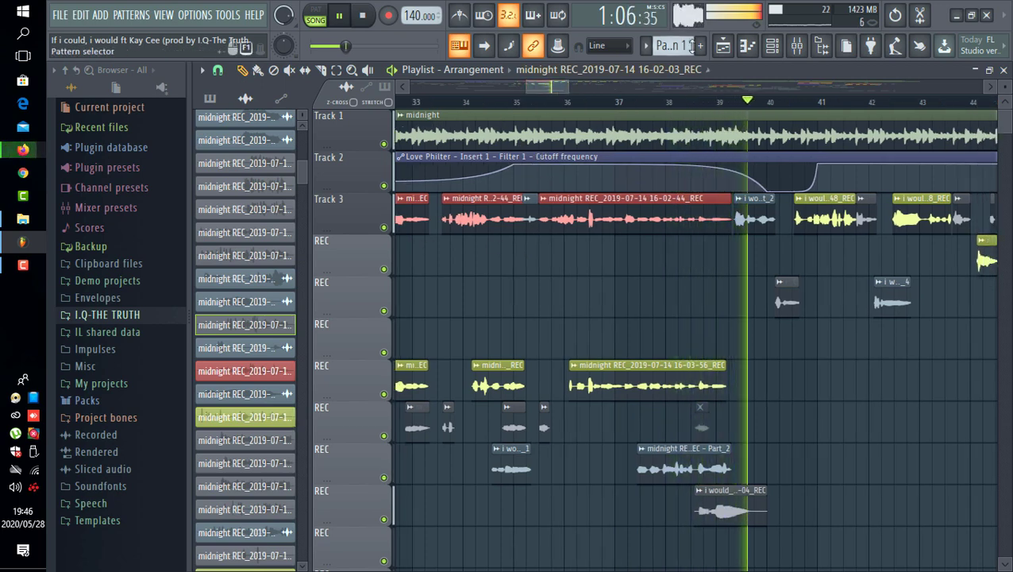
click(796, 45)
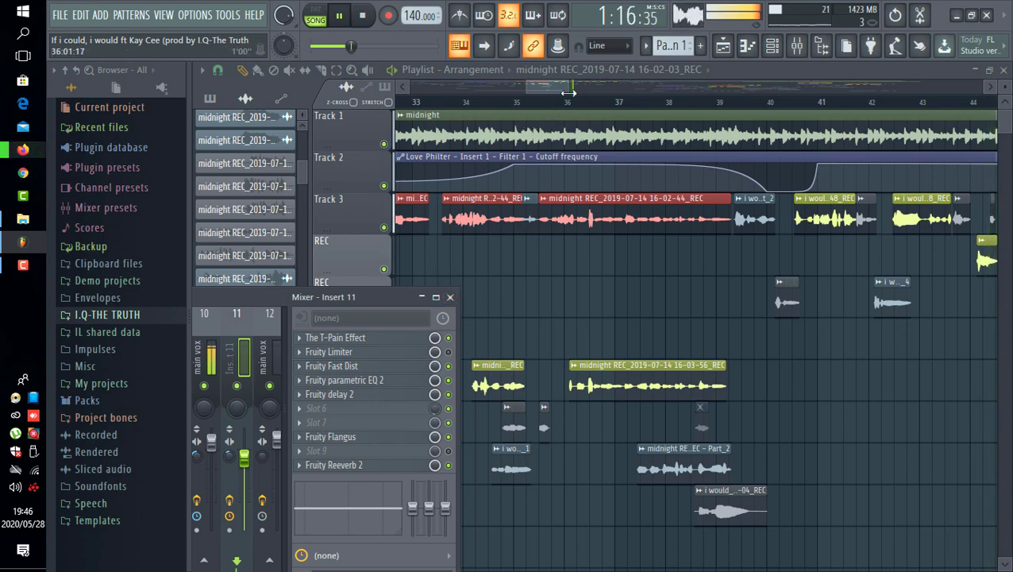
- Stop playback and preview the grey REC clips between bars 34 and 36 on the two tracks below the yellow-clip track
drag(568, 93, 677, 94)
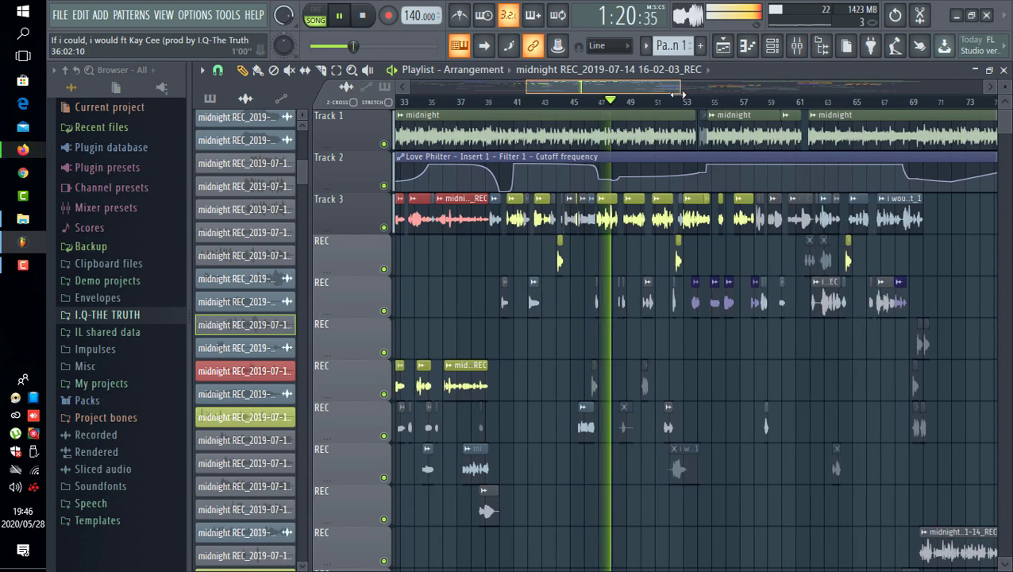
click(664, 95)
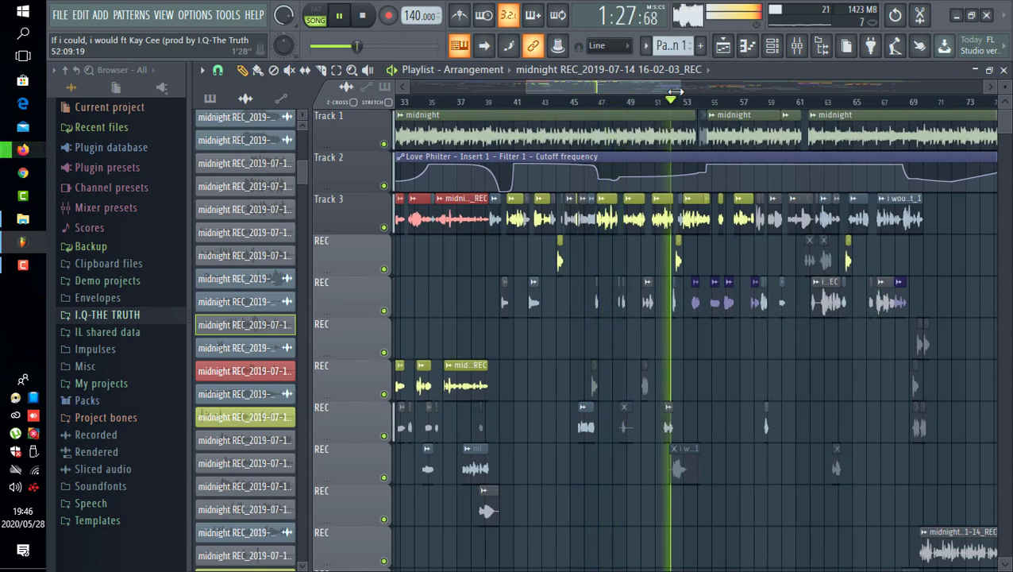
drag(673, 94, 603, 102)
key(space)
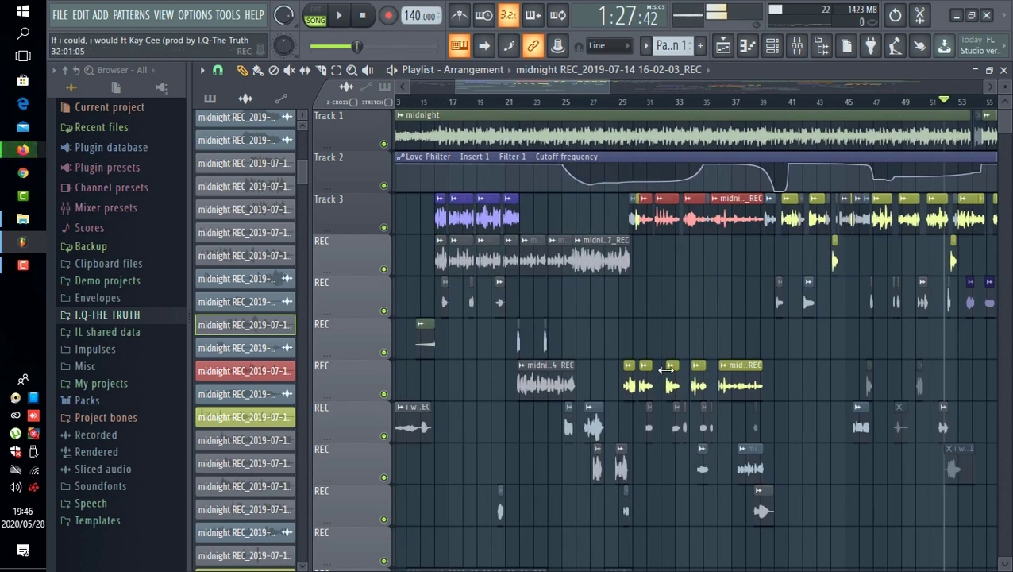
right_click(698, 449)
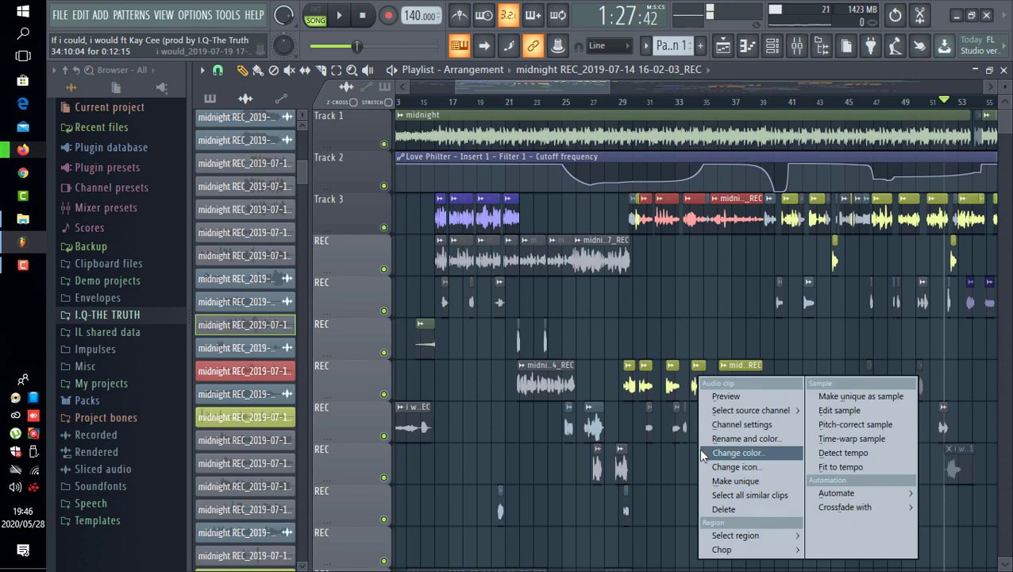
click(743, 395)
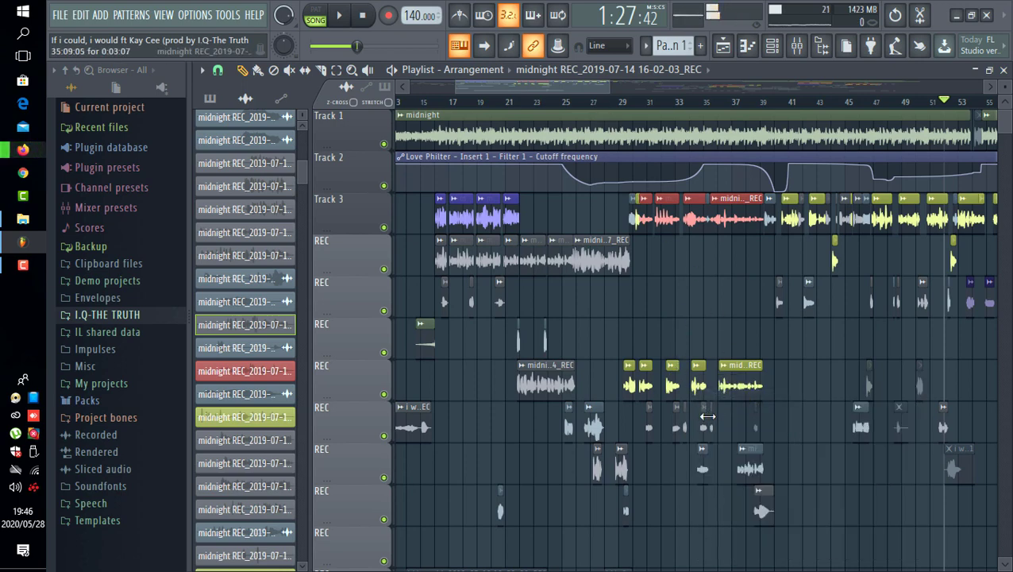
right_click(706, 414)
click(744, 396)
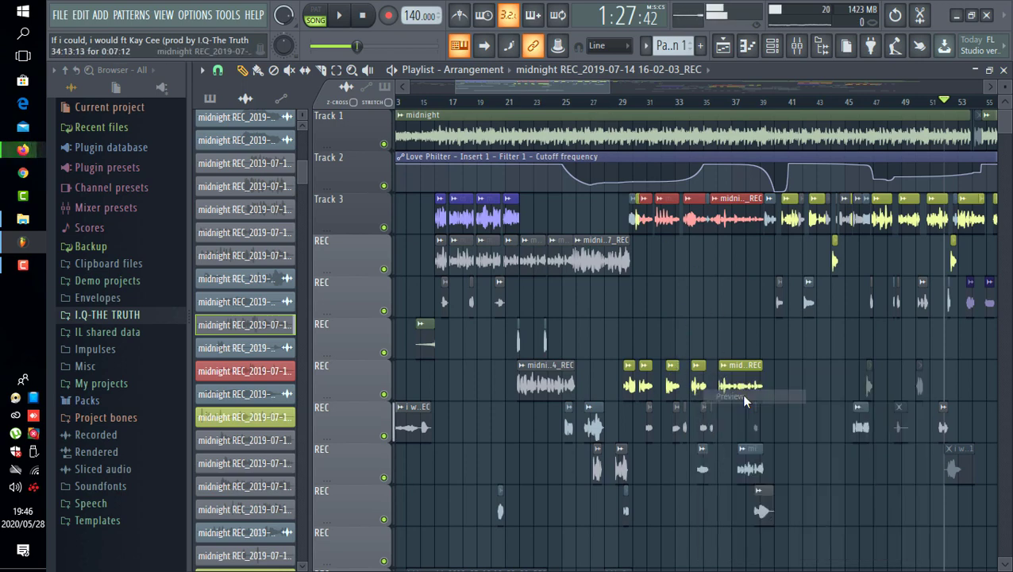
- Mute the yellow-clip REC track, the two REC tracks directly below Track 3, and Tracks 1 to 3
scroll(622, 108, right, 4)
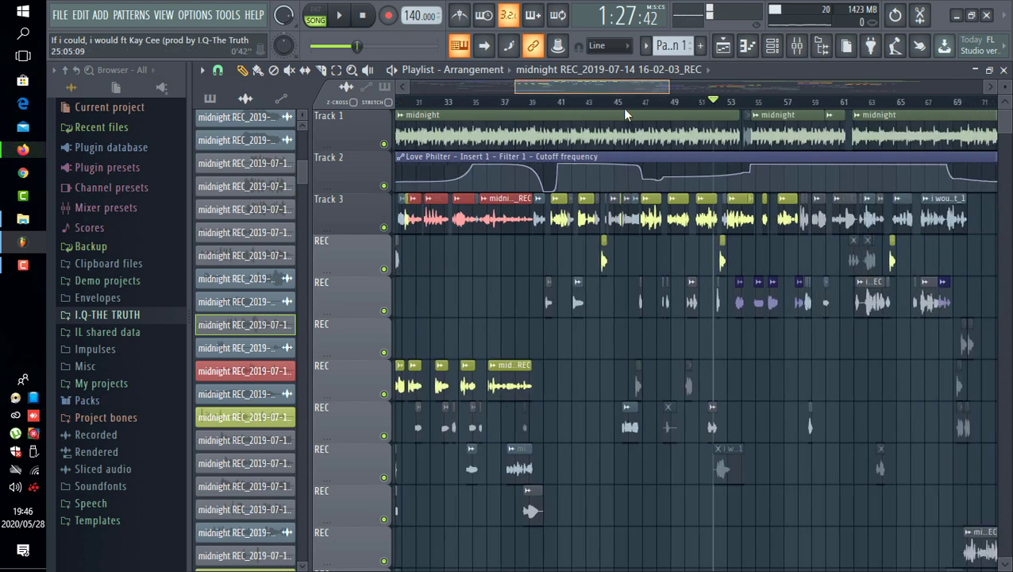
scroll(659, 86, left, 2)
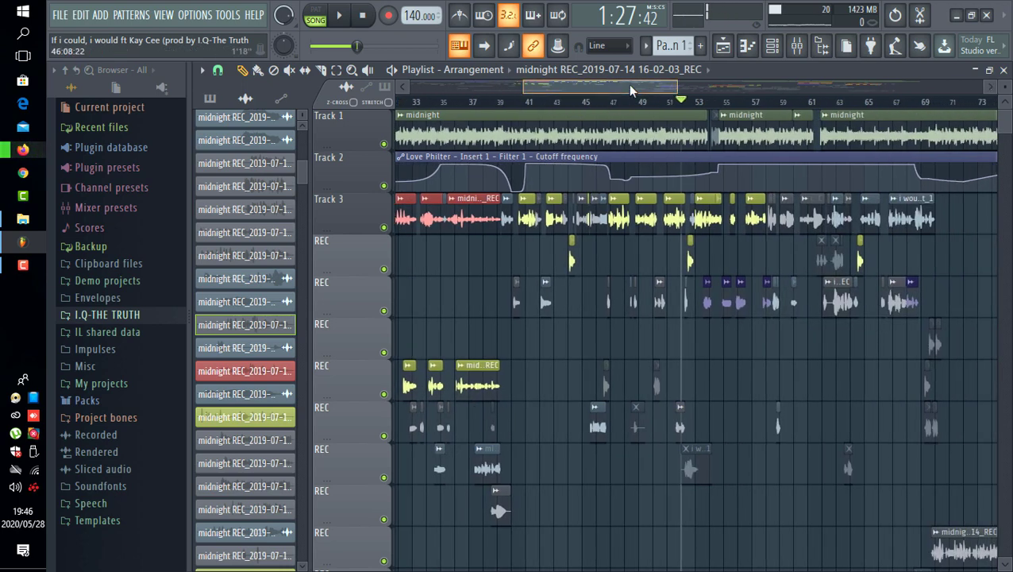
drag(624, 92, 566, 92)
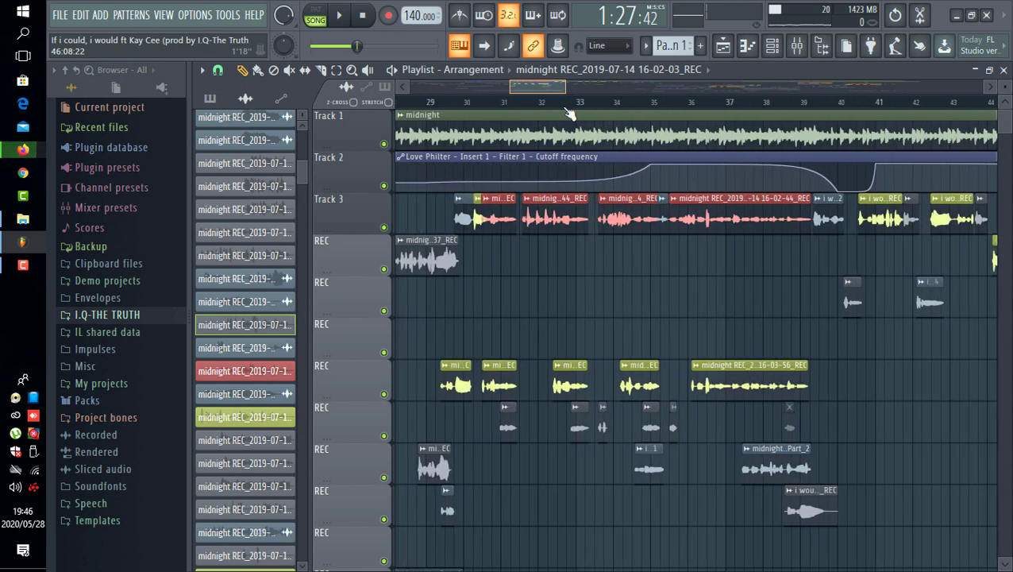
click(384, 394)
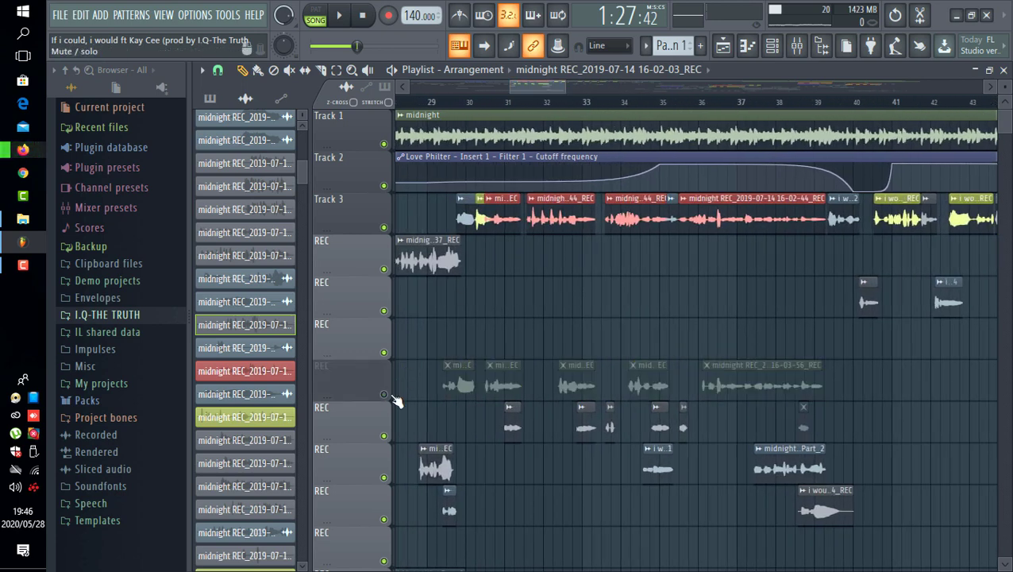
click(384, 311)
click(383, 222)
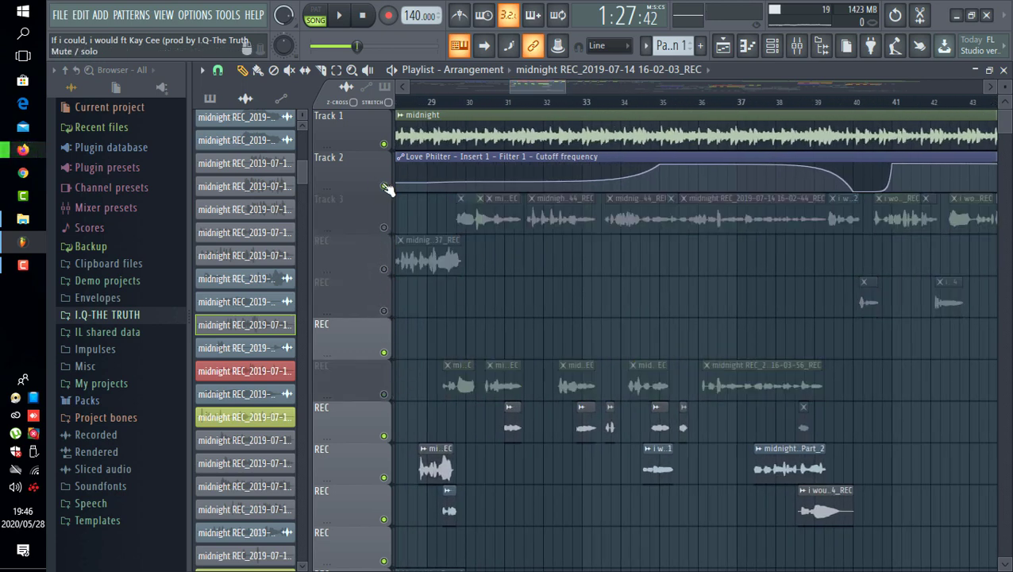
click(383, 185)
click(384, 144)
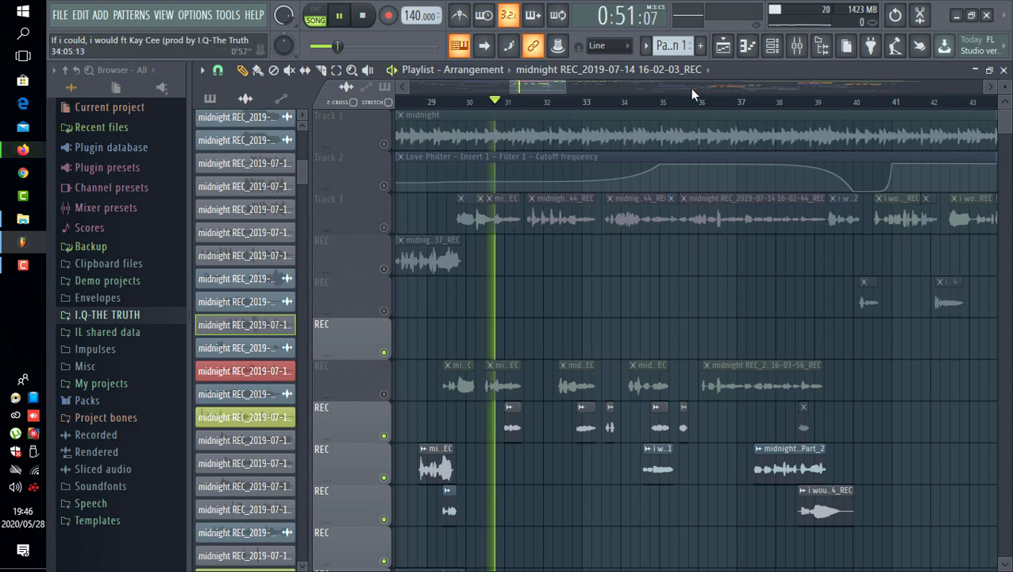
- Inspect the key, scale and style settings of The T-Pain Effect on mixer insert 11 during playback
click(772, 45)
click(796, 46)
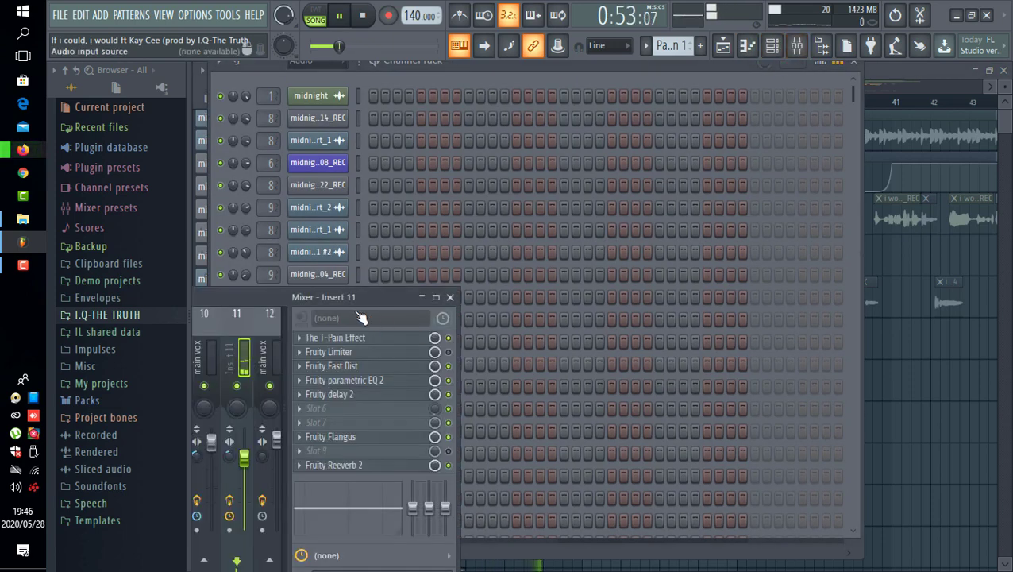
drag(375, 299, 416, 246)
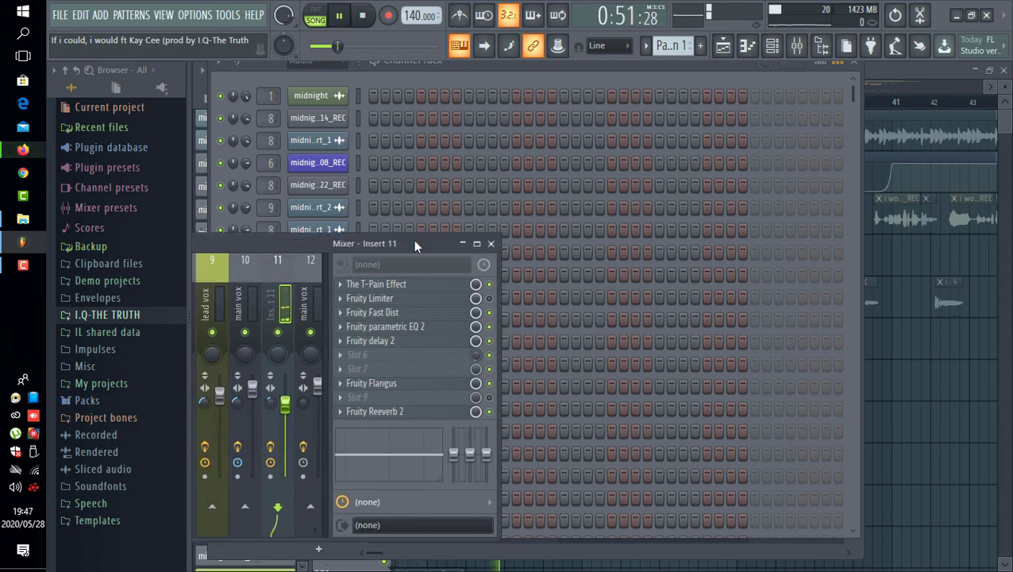
click(412, 286)
drag(579, 182, 702, 65)
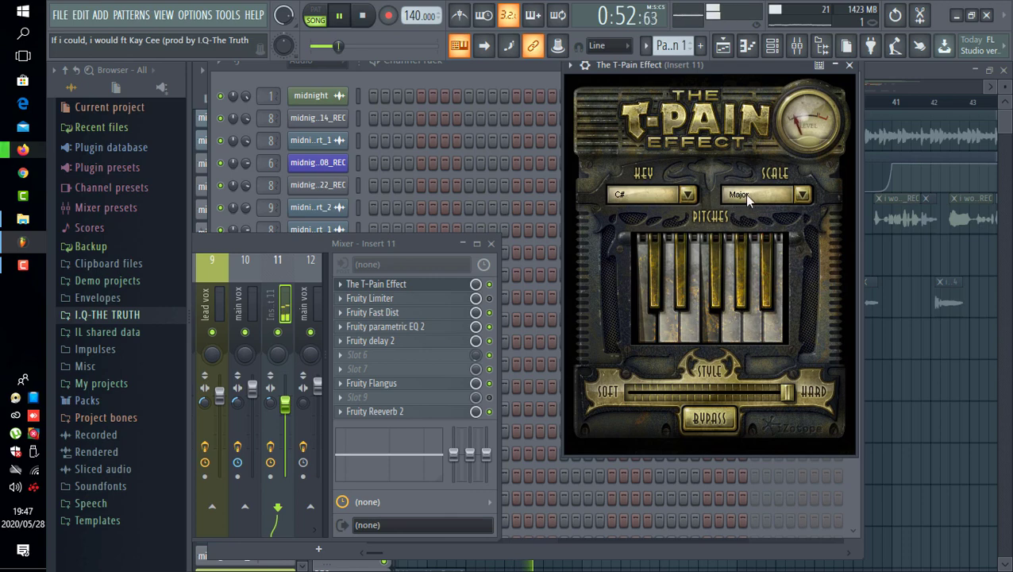
click(849, 66)
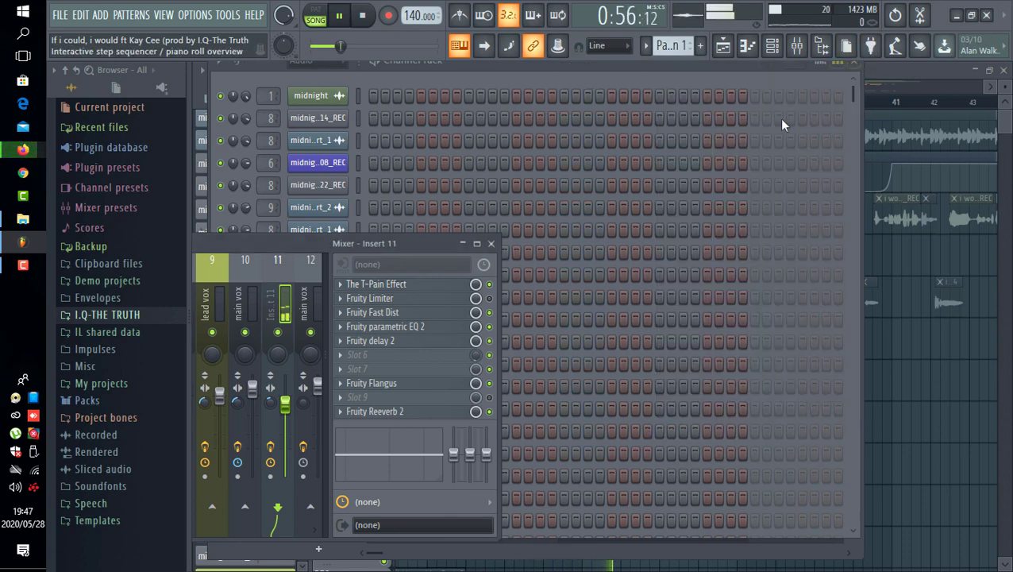
- Inspect the Fruity Fast Dist settings on insert 11 and return to the playlist
click(425, 314)
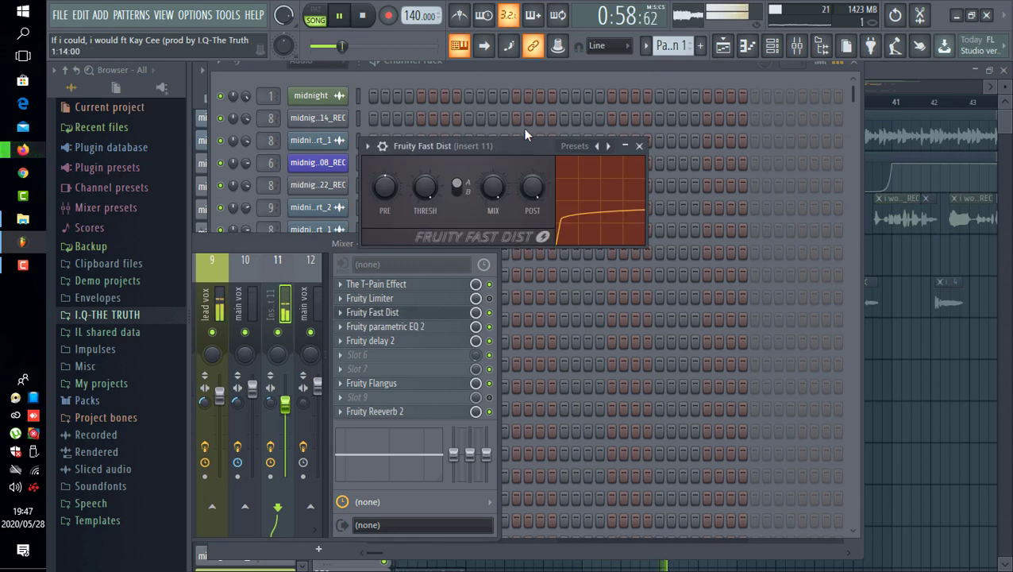
drag(523, 139, 694, 183)
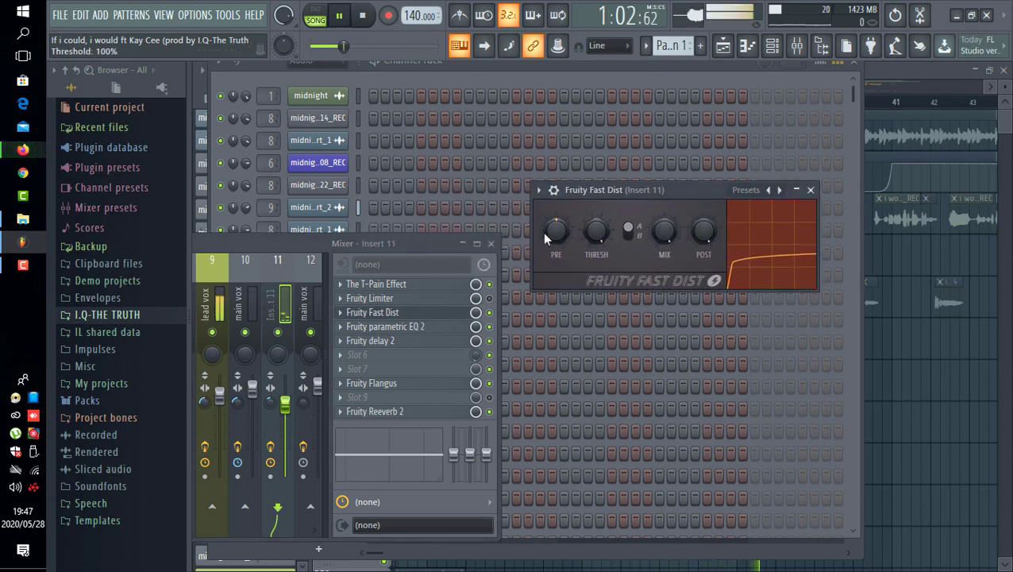
click(811, 190)
click(902, 70)
- Play the vocals from around bar 31 and mute the second REC track below the yellow-clip track
scroll(724, 198, down, 2)
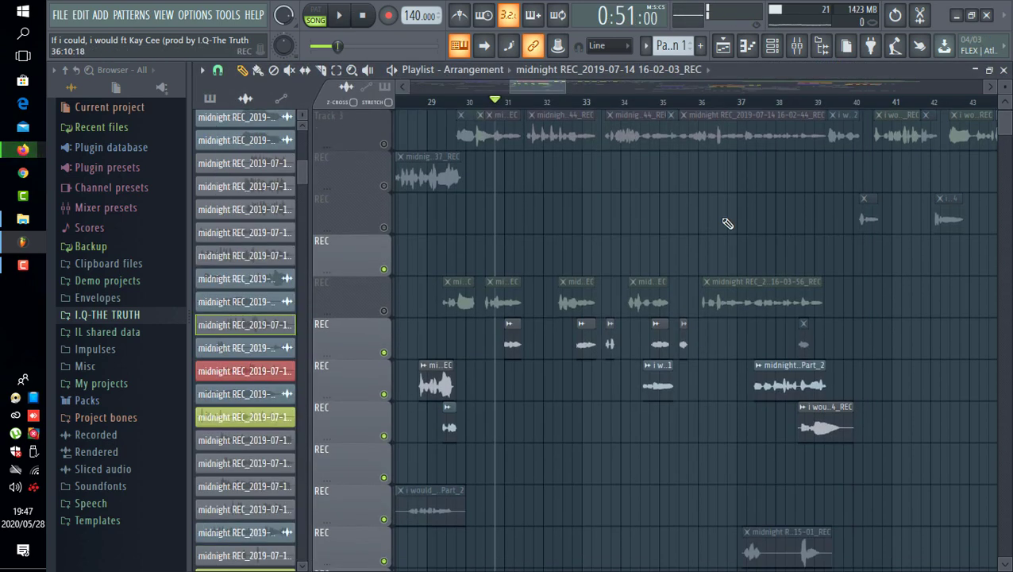
key(space)
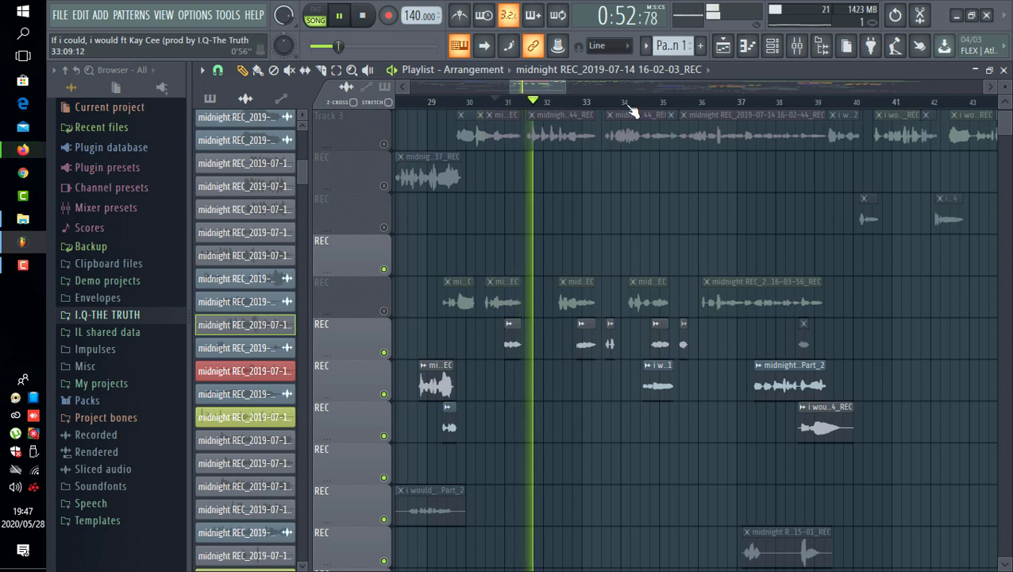
click(384, 394)
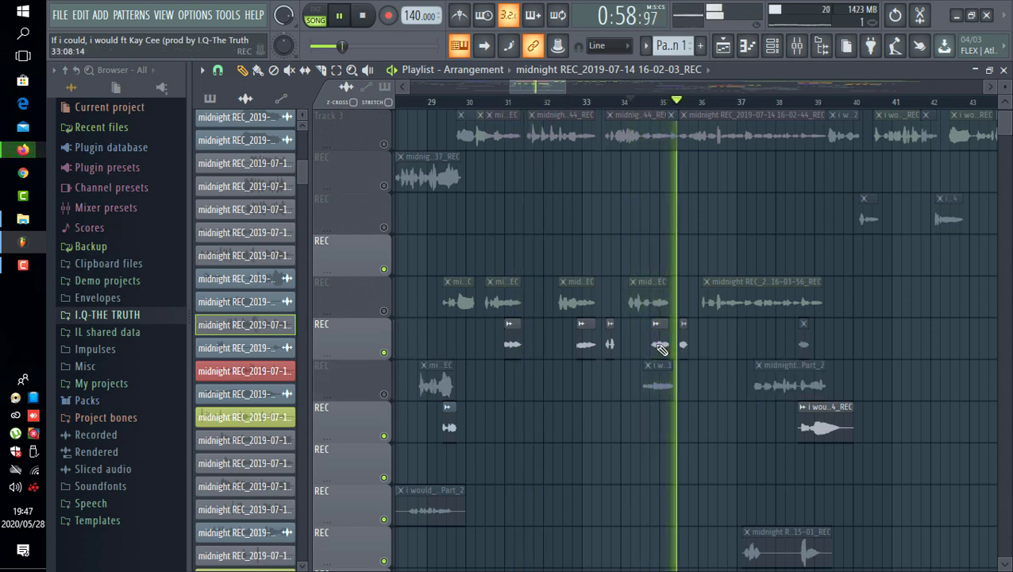
scroll(769, 357, up, 2)
scroll(770, 357, down, 2)
key(space)
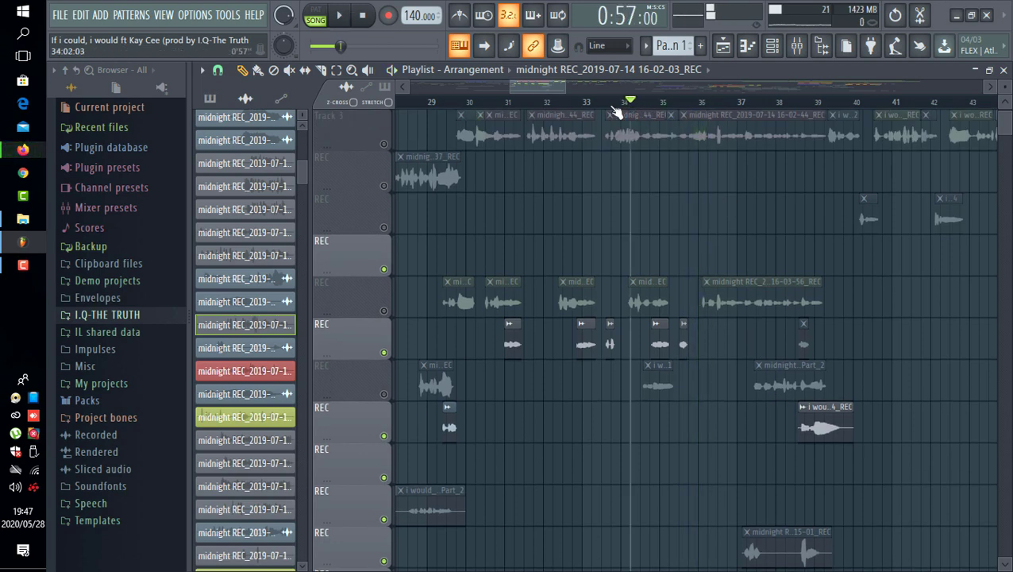
- Select the playlist range from bar 31 to between bars 35 and 36, and bypass every effect on insert 11
drag(543, 114, 665, 116)
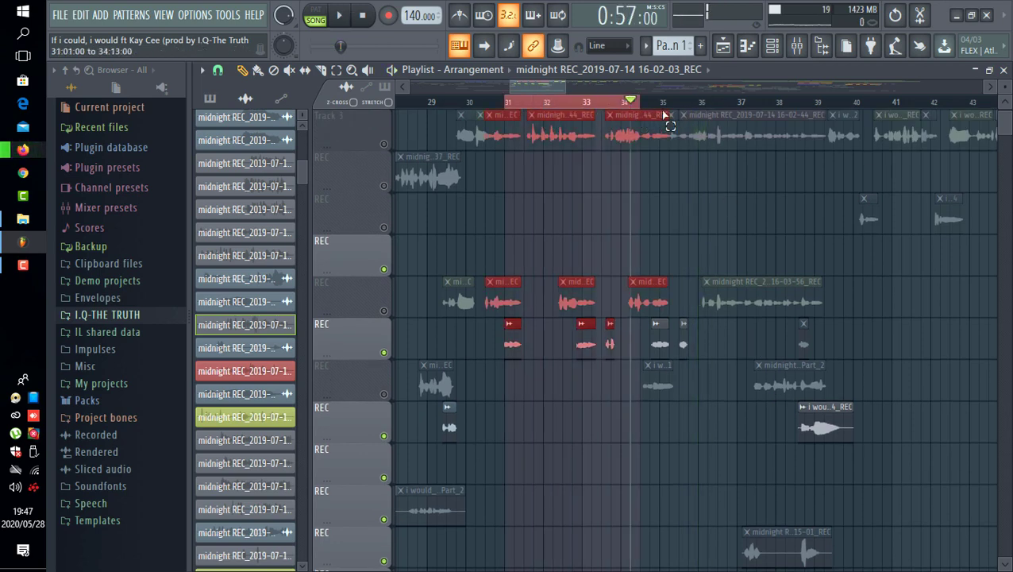
click(797, 46)
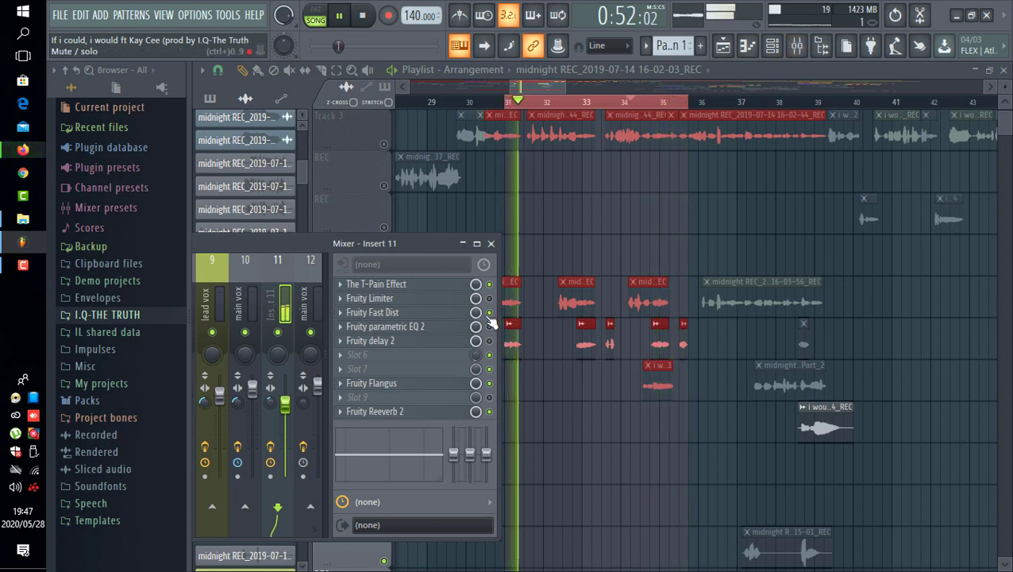
click(489, 411)
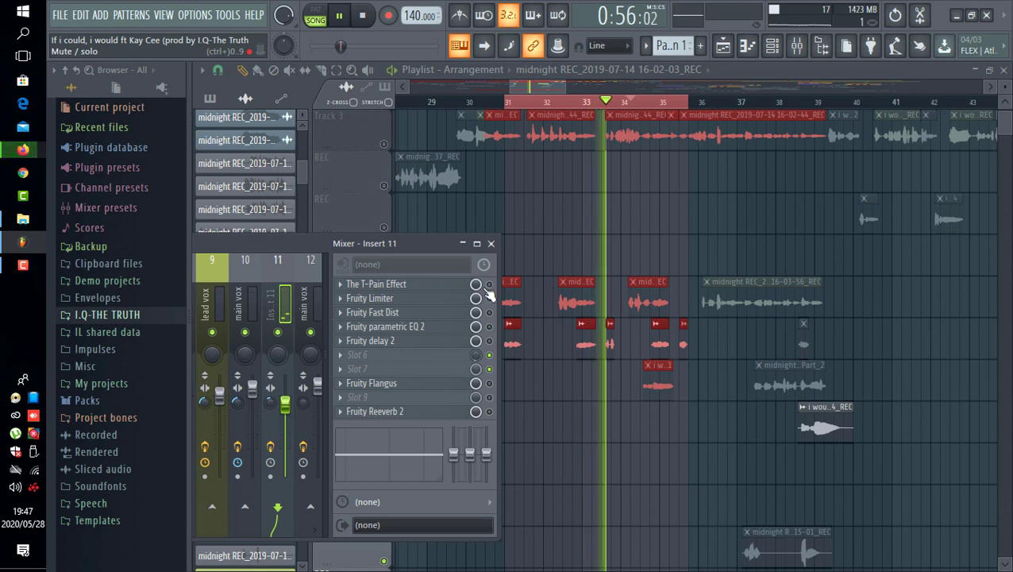
- Re-enable The T-Pain Effect on insert 11 and review its settings while the selected range loops
click(429, 286)
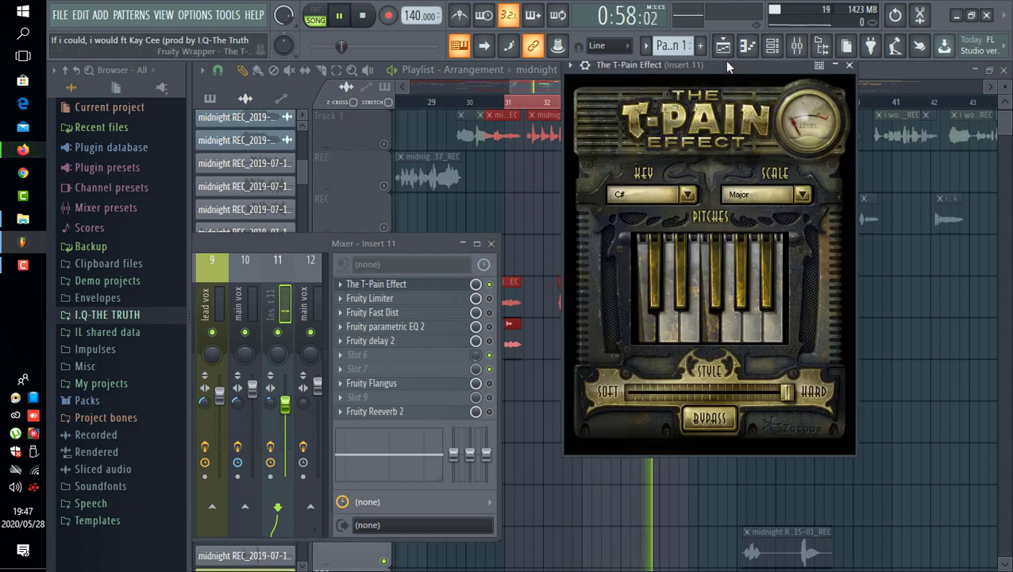
drag(726, 66, 840, 123)
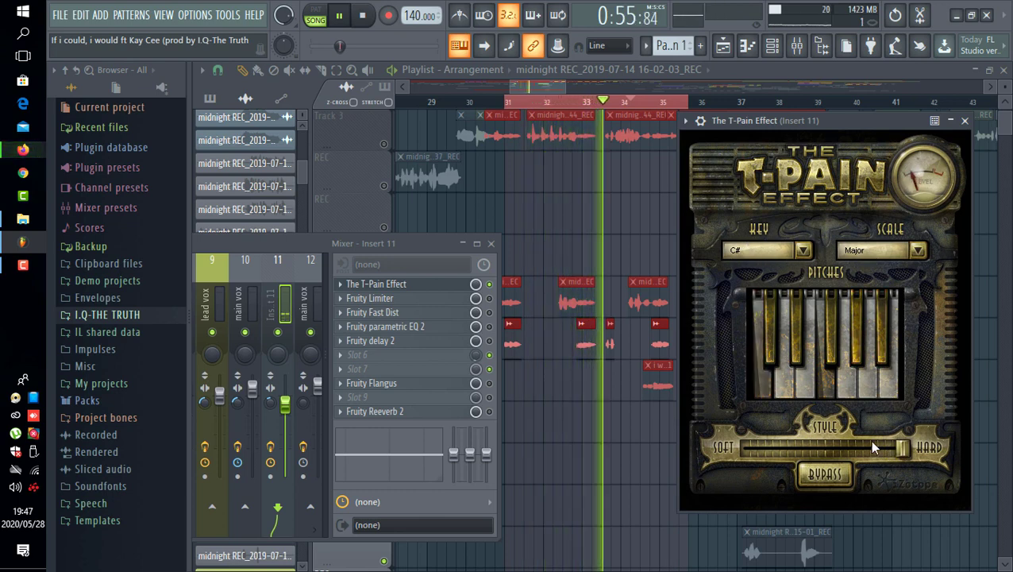
click(964, 119)
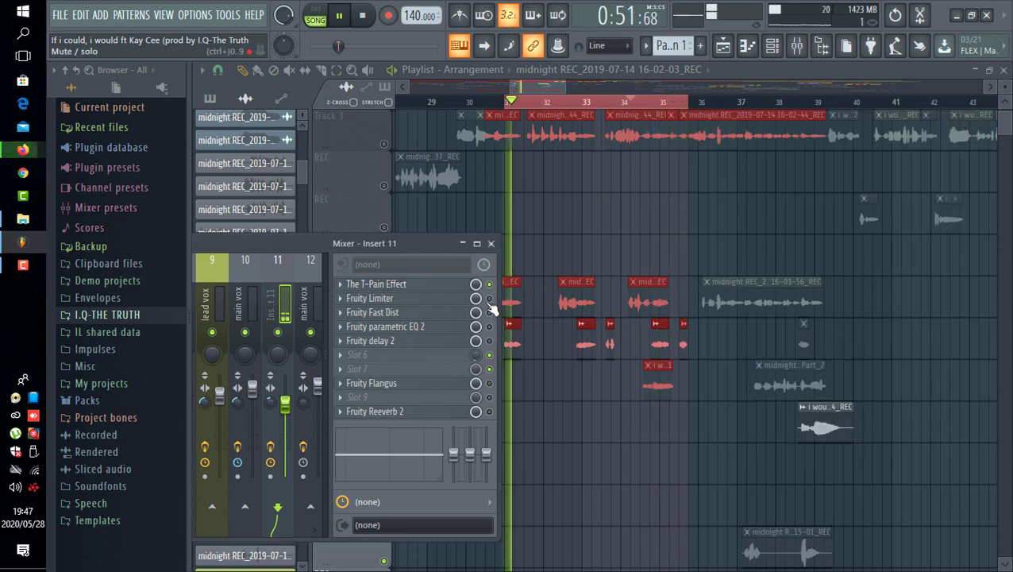
- Enable Fruity Limiter on insert 11, switch it to compressor mode and adjust the compression threshold
click(441, 299)
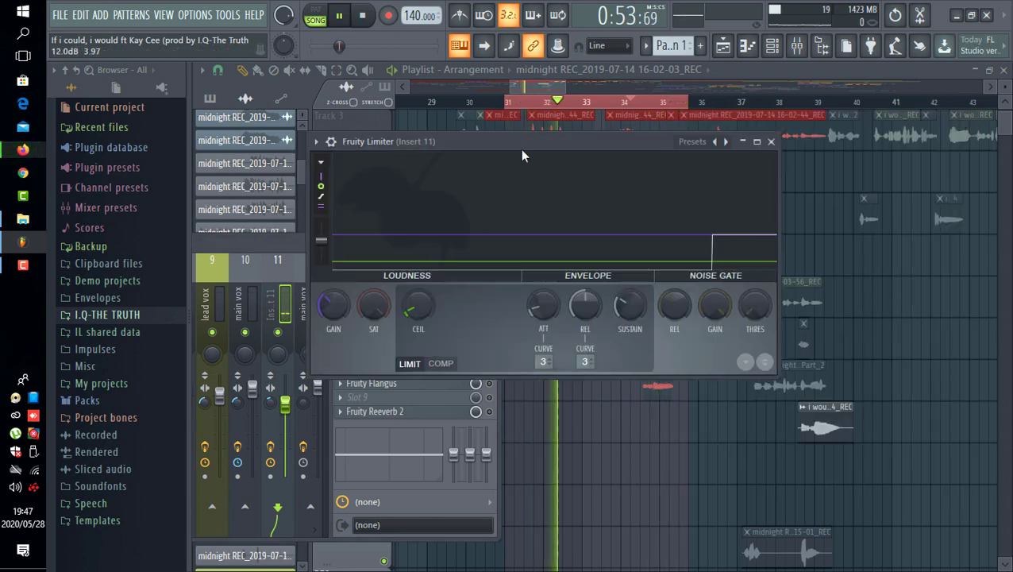
drag(522, 155, 667, 226)
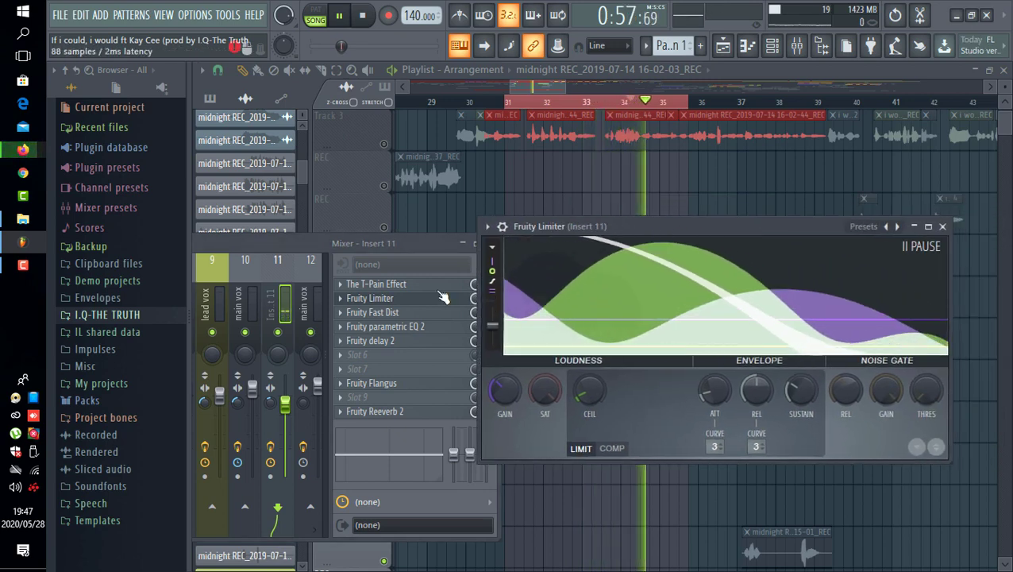
drag(408, 239, 404, 238)
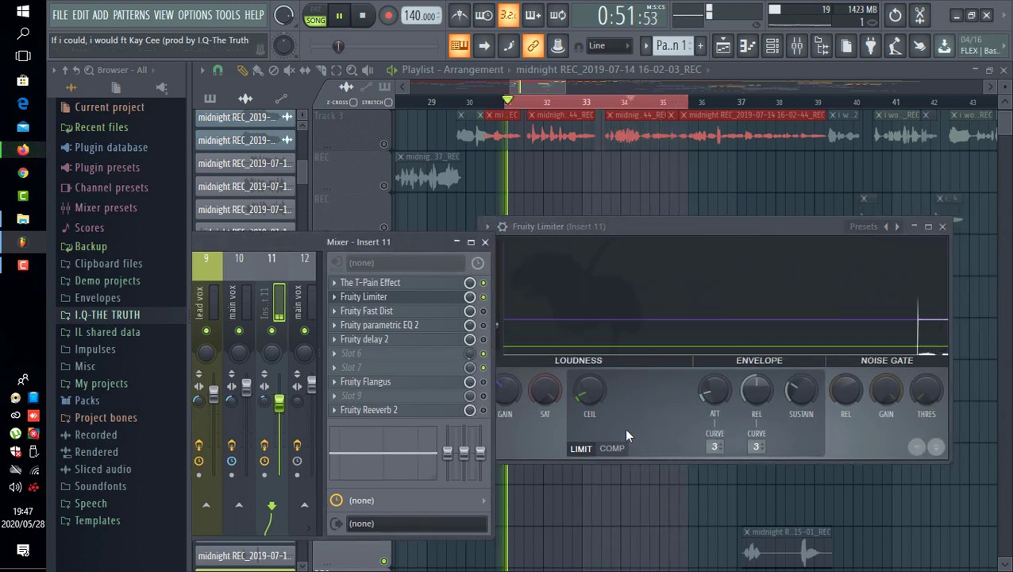
click(615, 449)
drag(589, 389, 589, 429)
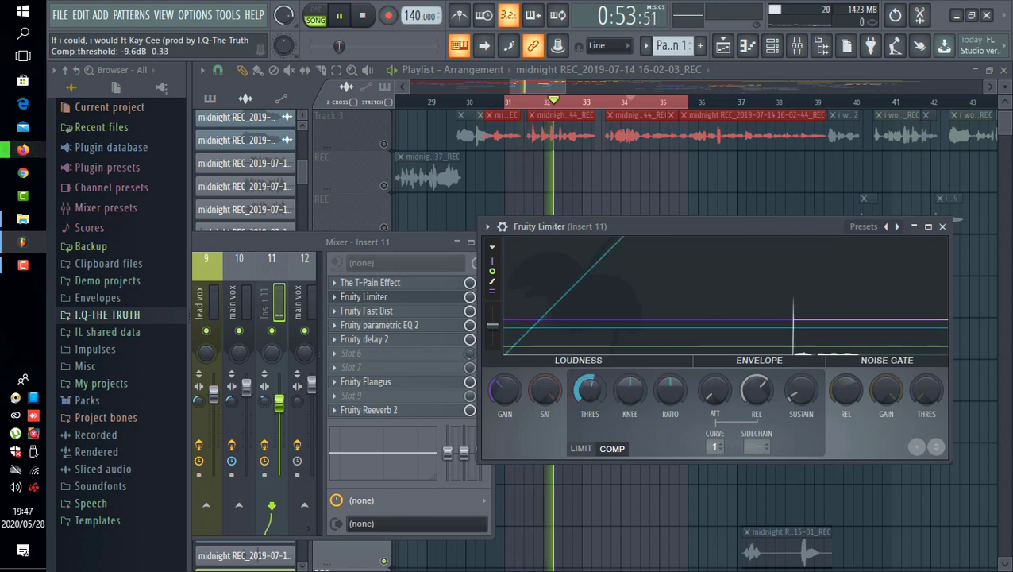
click(943, 227)
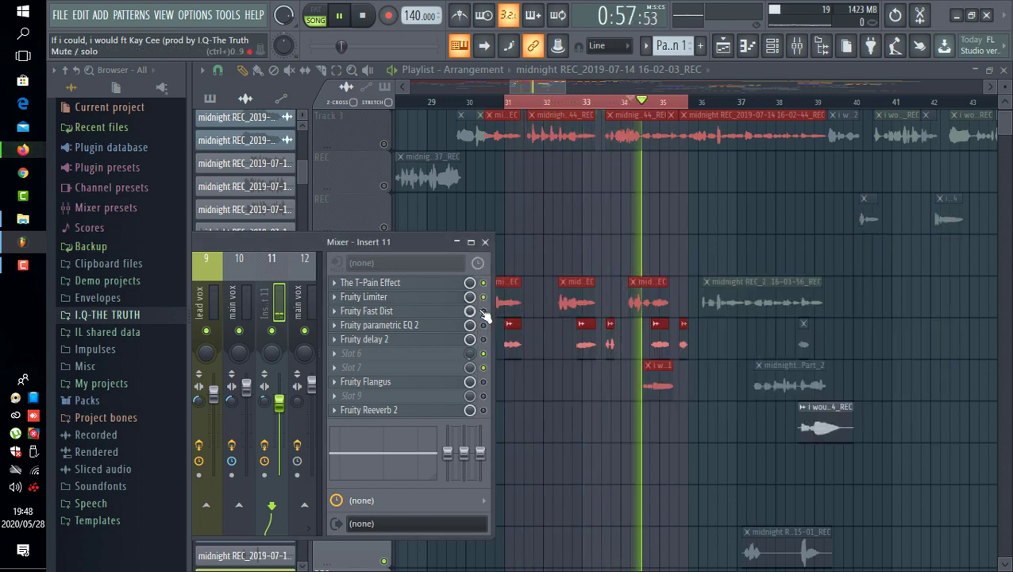
- Enable Fruity Fast Dist on insert 11, adjust the Fruity Limiter's knee, set its compression ratio to 1.6:1, and close both plugins
click(456, 297)
click(447, 311)
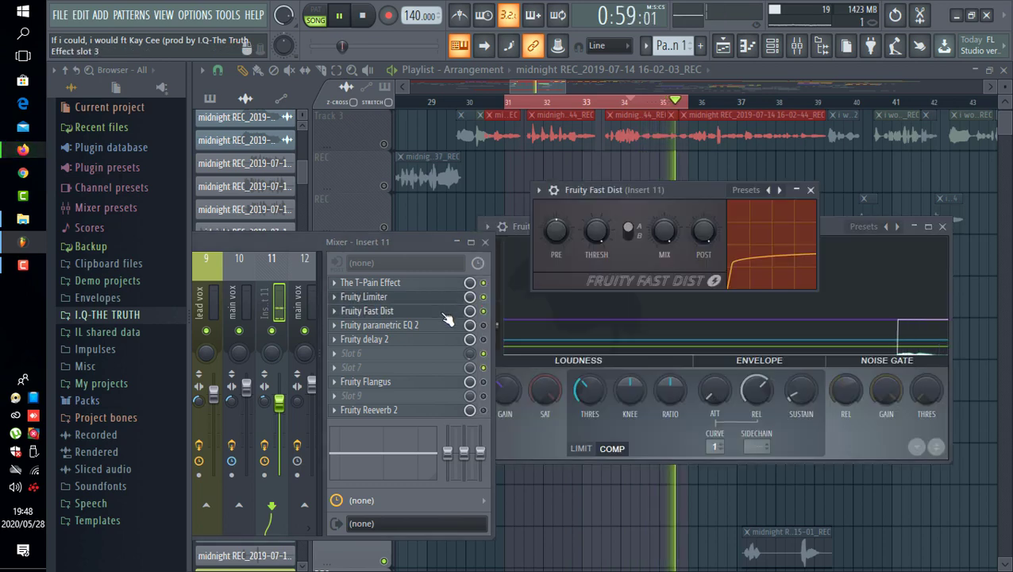
click(536, 330)
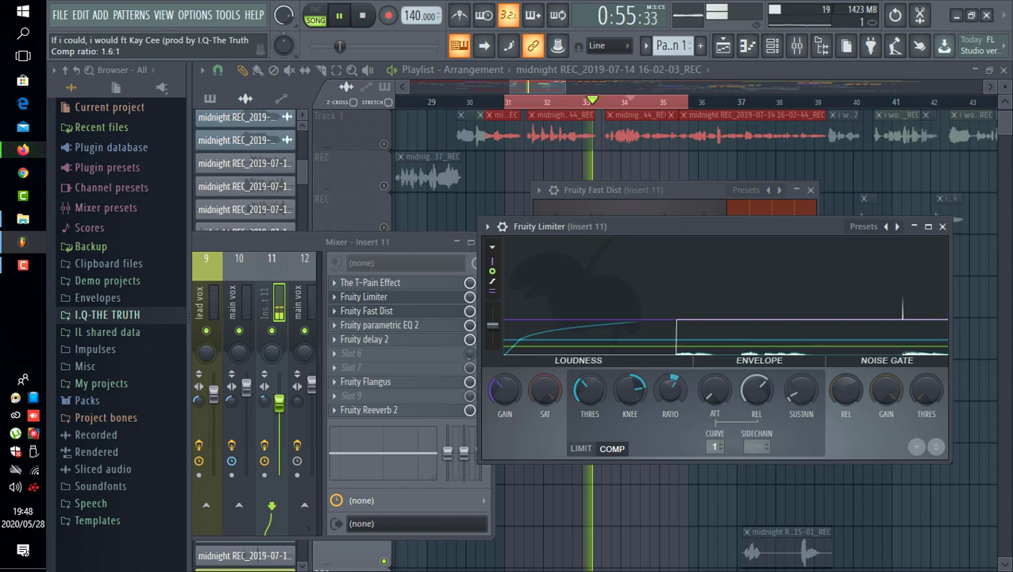
click(944, 227)
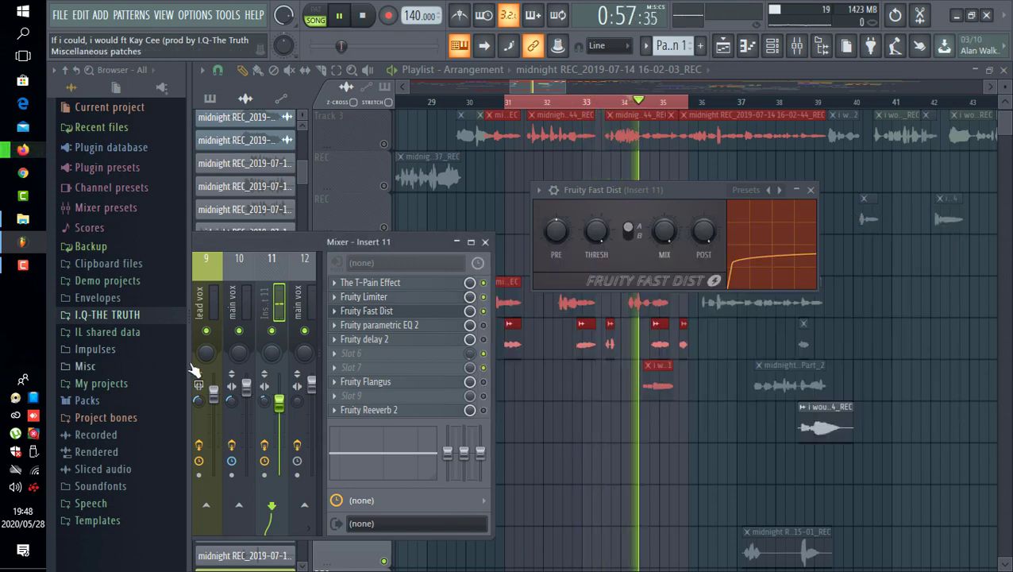
click(809, 191)
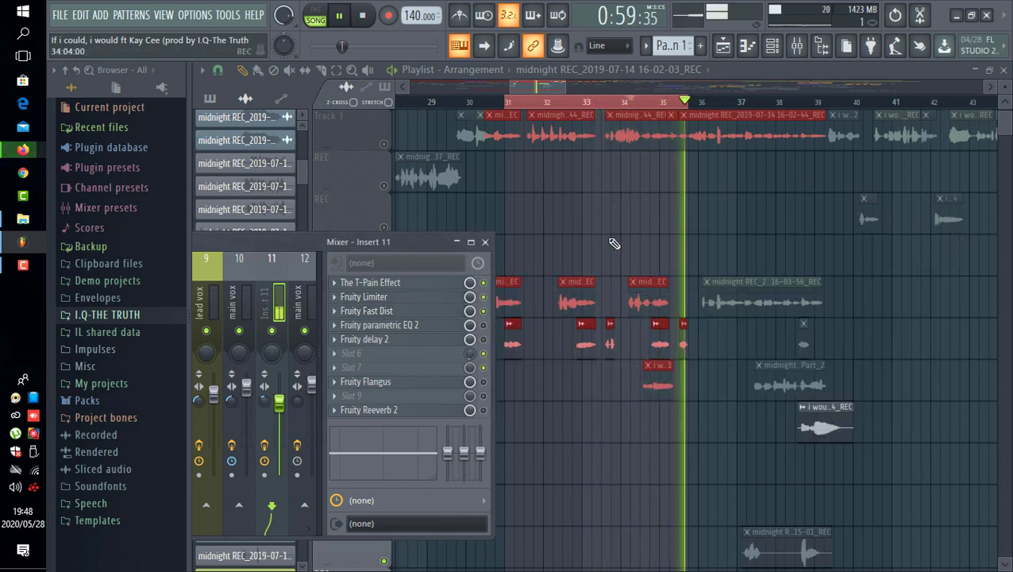
- Compare the Fruity Fast Dist distortion on insert 11 at a lowered mix of 45%, and return the mix to 100%
click(465, 313)
click(458, 312)
click(458, 314)
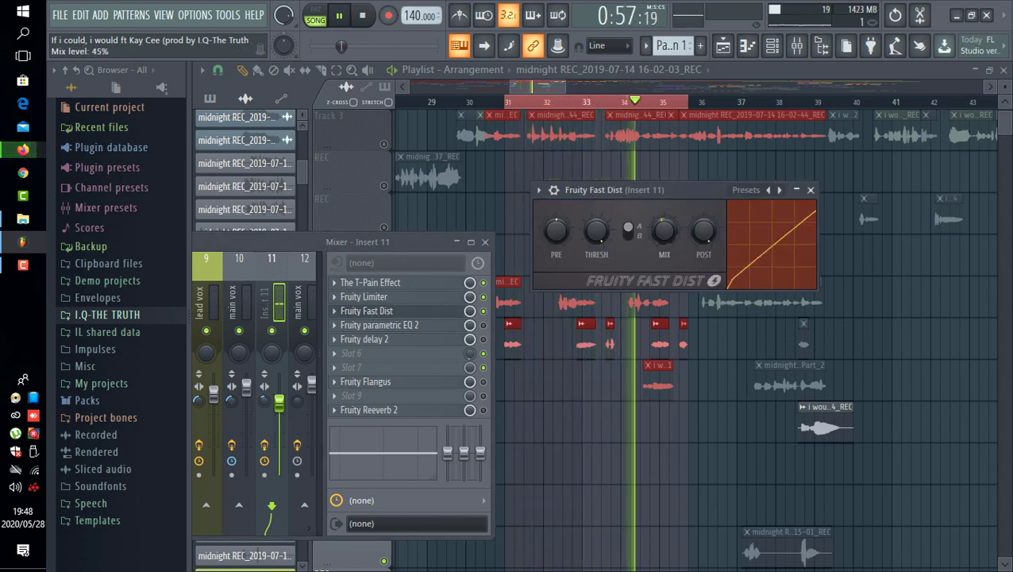
drag(665, 230, 665, 262)
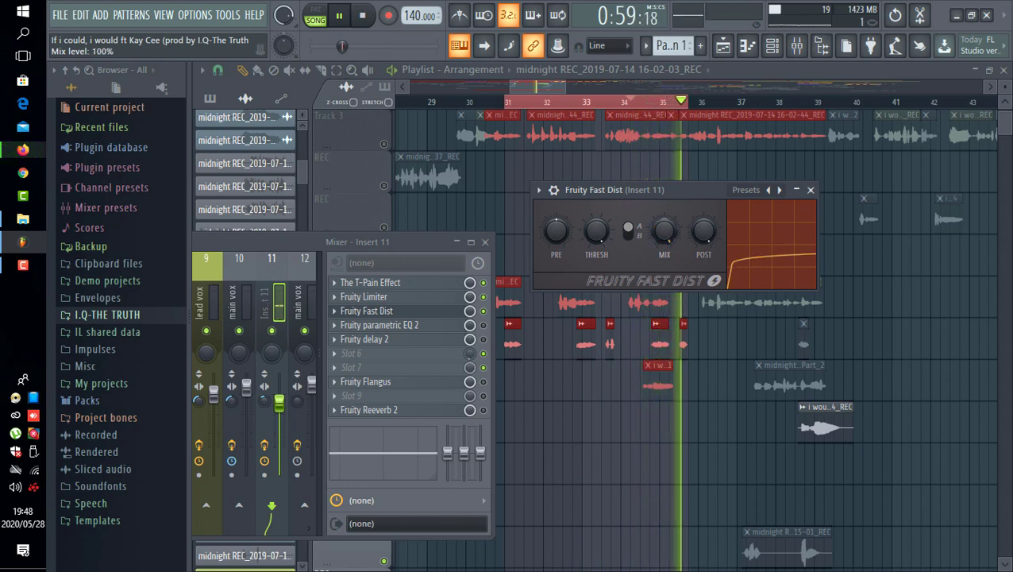
click(810, 191)
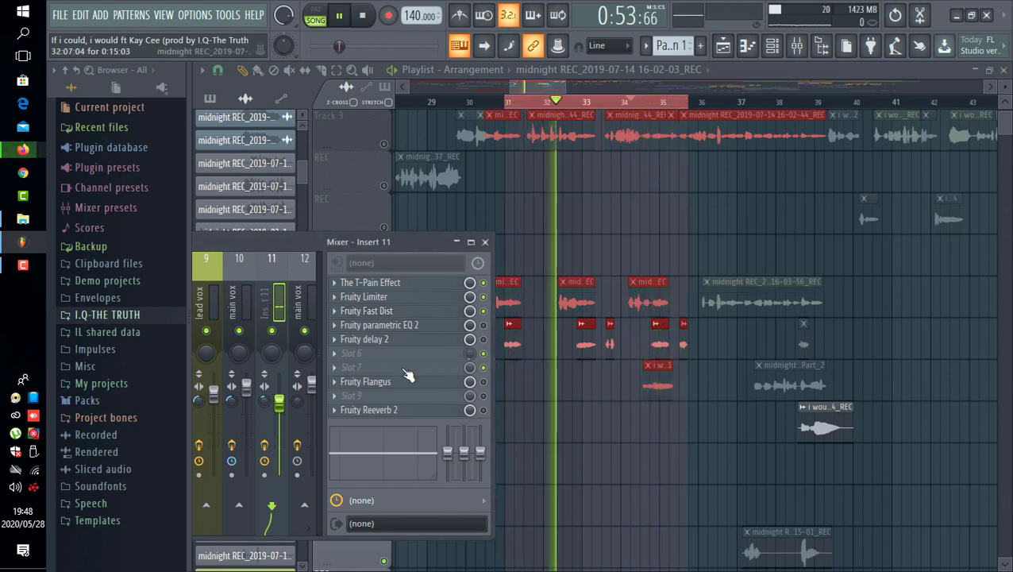
- Enable Fruity parametric EQ 2 on insert 11 and review its low-cut curve while the range loops
click(459, 324)
drag(617, 139, 785, 179)
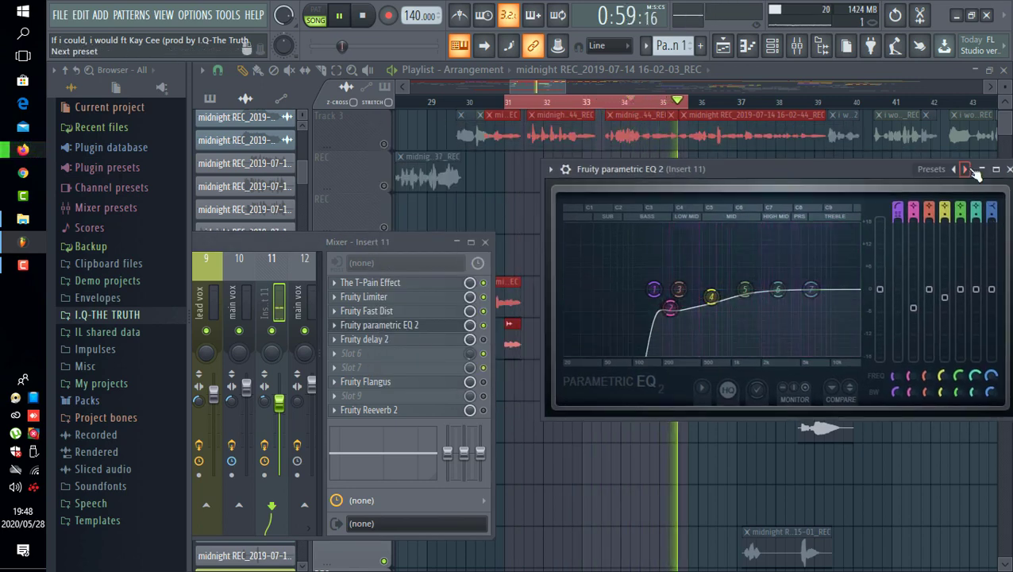
drag(709, 170, 614, 189)
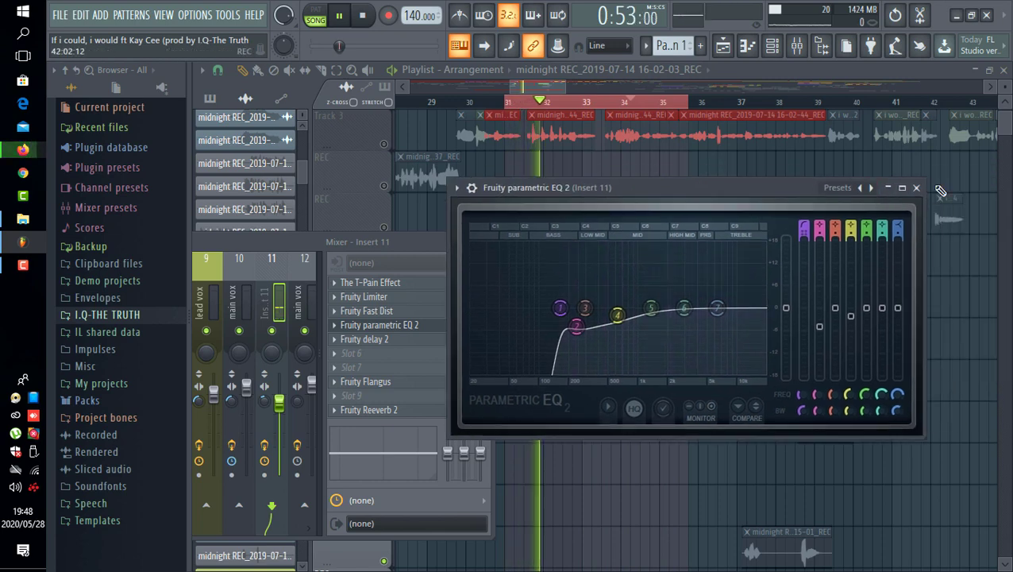
click(917, 187)
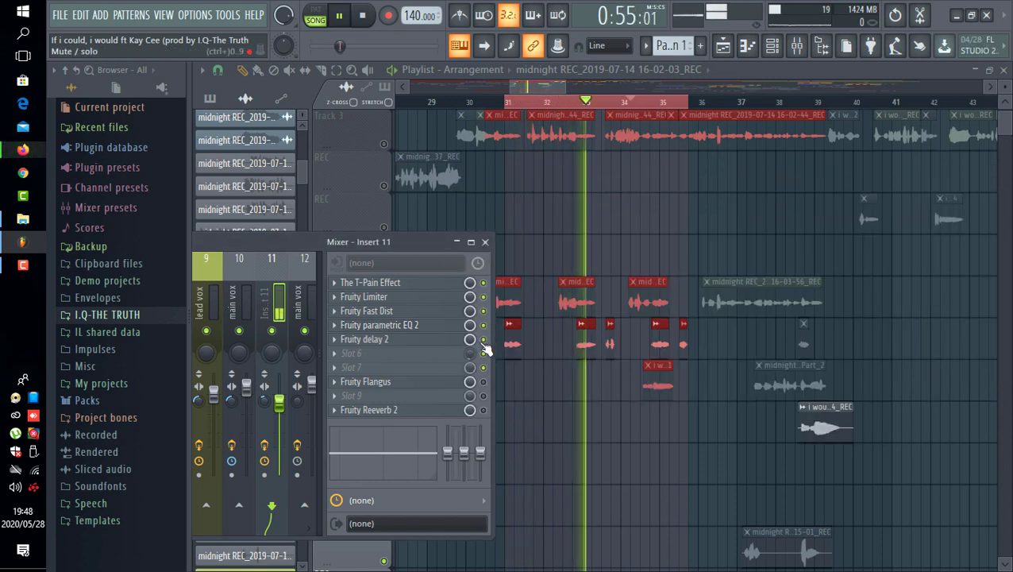
- Enable Fruity delay 2 and Fruity Flangus on insert 11 and review the settings of each
click(429, 341)
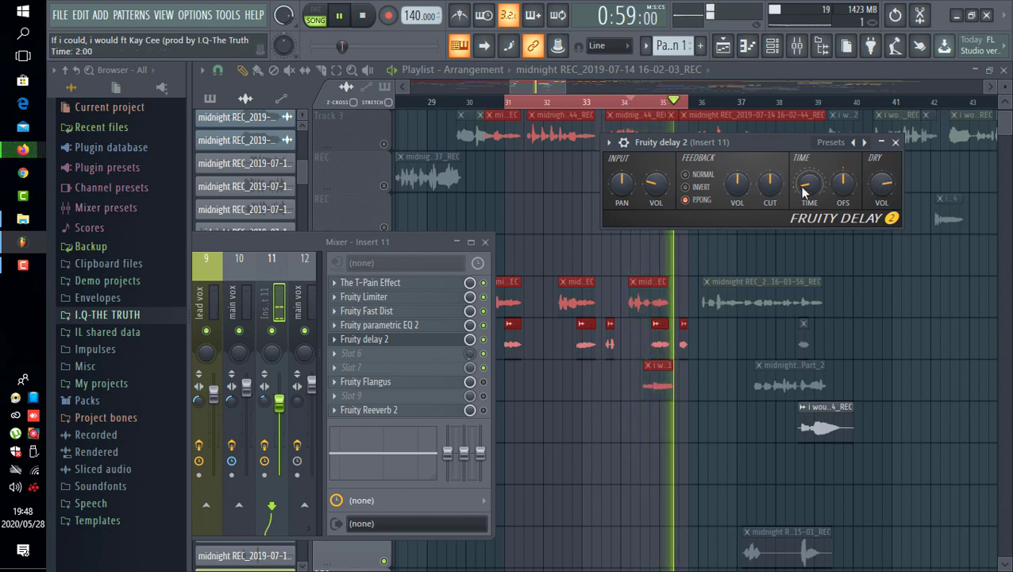
click(894, 142)
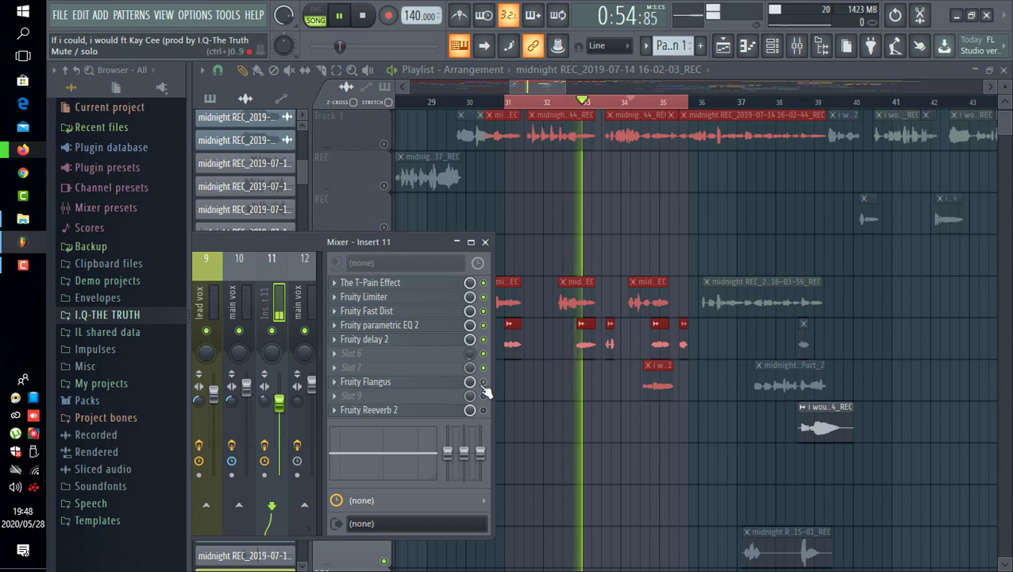
click(445, 381)
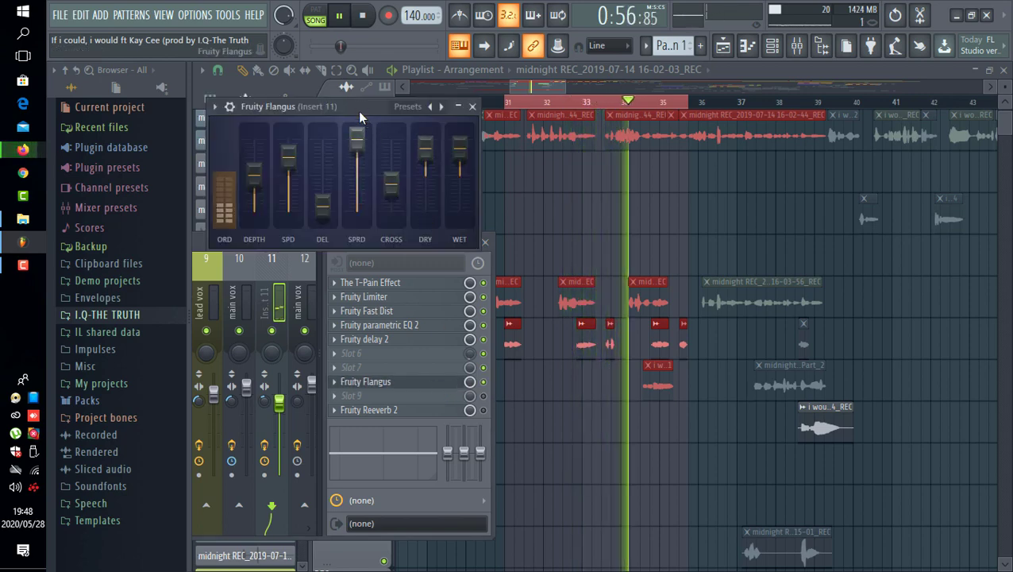
drag(359, 109, 824, 254)
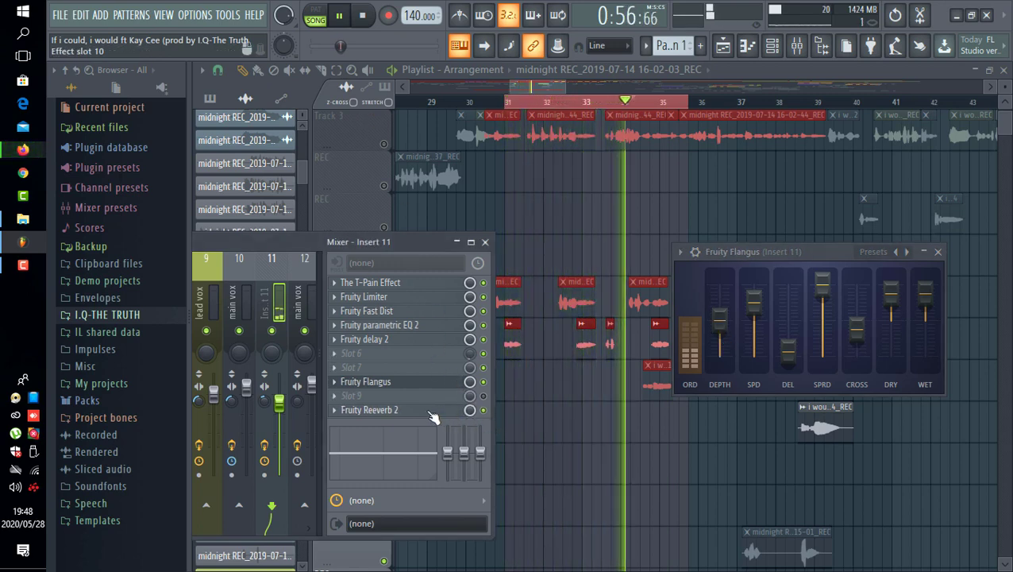
- Enable Fruity Reeverb 2 on insert 11, review its cut and room settings, and close the open effect windows
click(433, 413)
drag(640, 191, 781, 416)
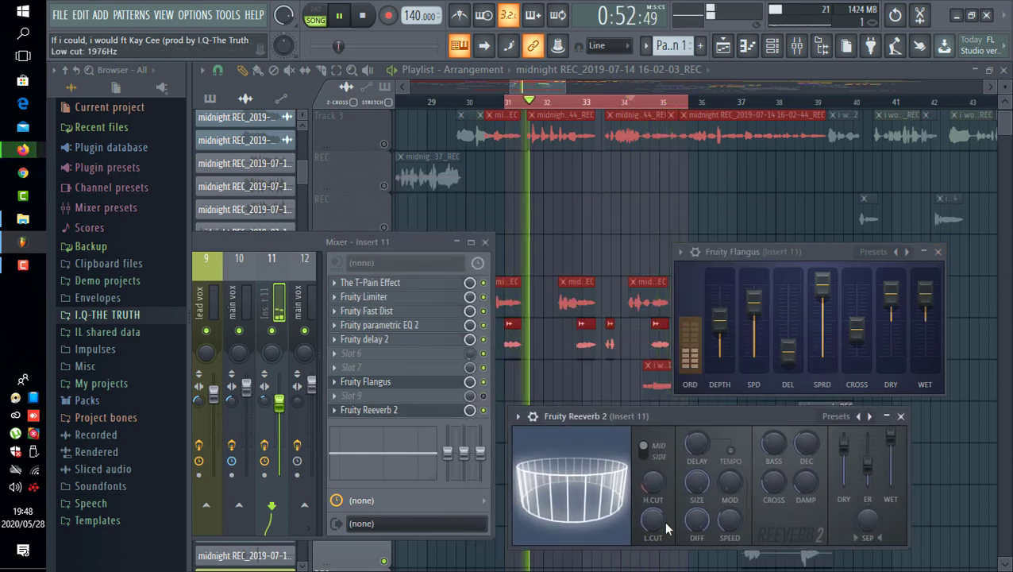
click(900, 416)
click(938, 253)
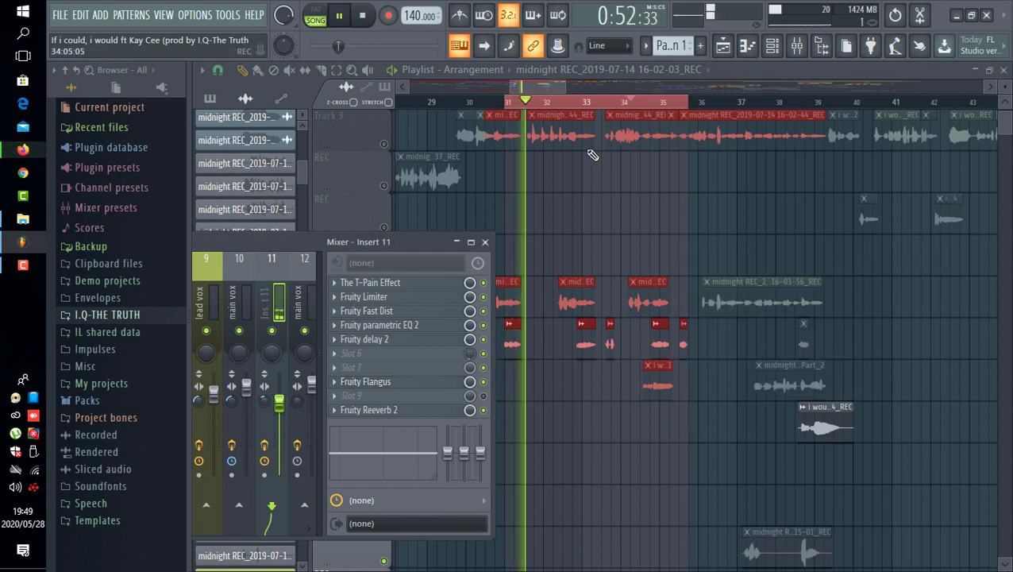
- Close the mixer, clear the playlist range selection, and unmute Track 3 and Track 1 during playback
key(F9)
click(513, 101)
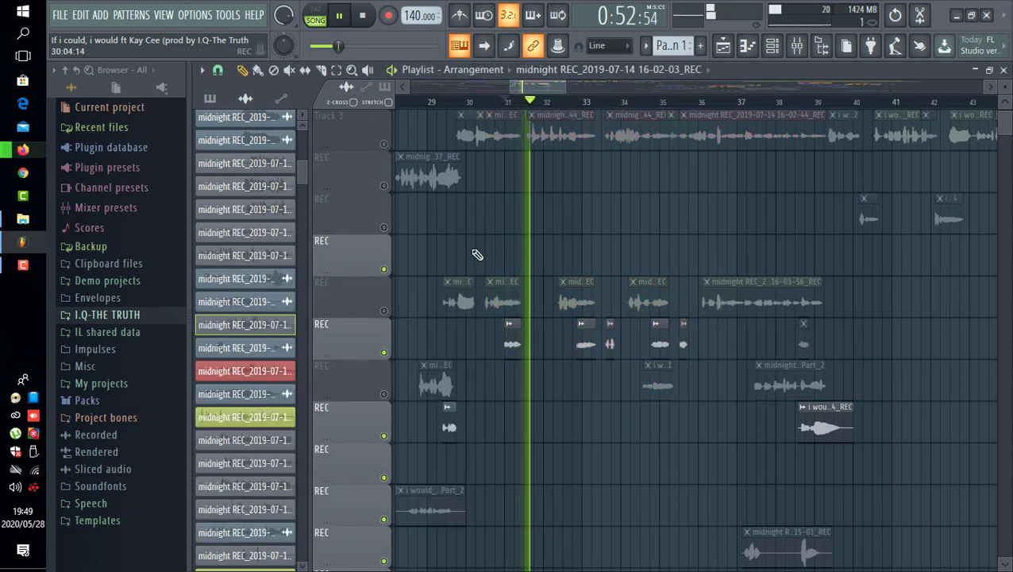
scroll(393, 226, up, 2)
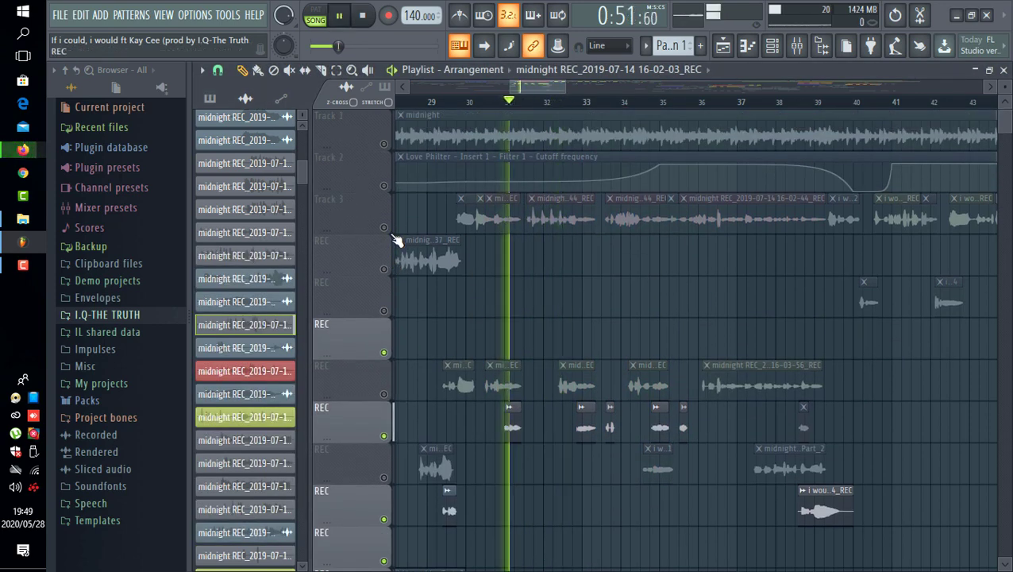
click(385, 228)
key(space)
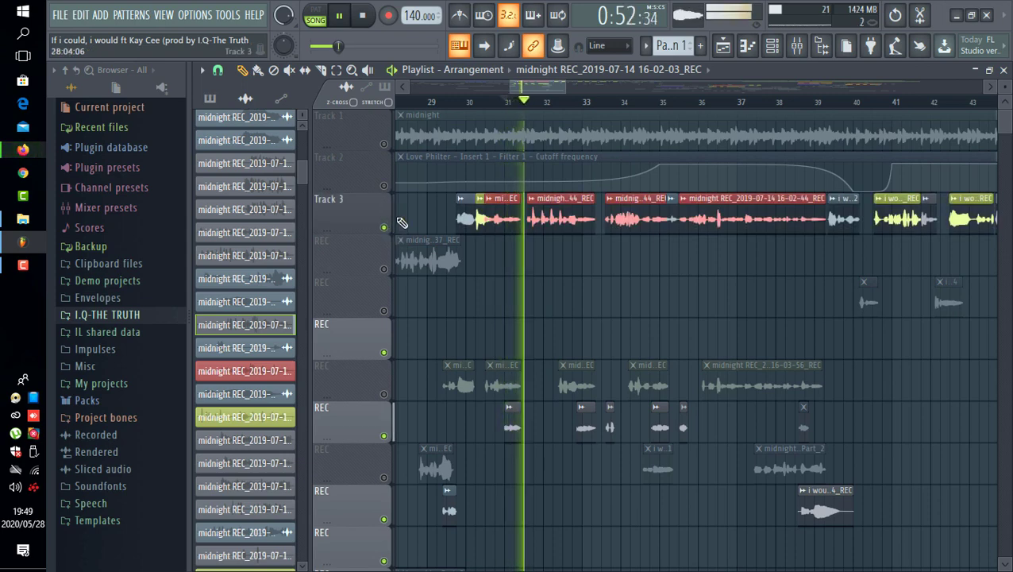
click(384, 144)
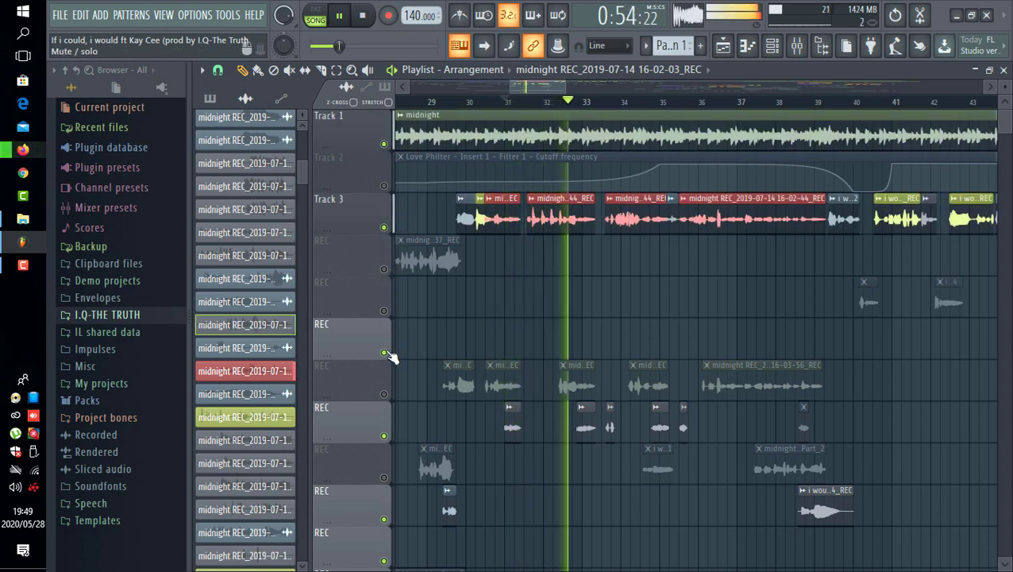
- Unmute the yellow-clip REC track and the other muted REC tracks so all vocal layers play
click(384, 394)
scroll(409, 405, down, 1)
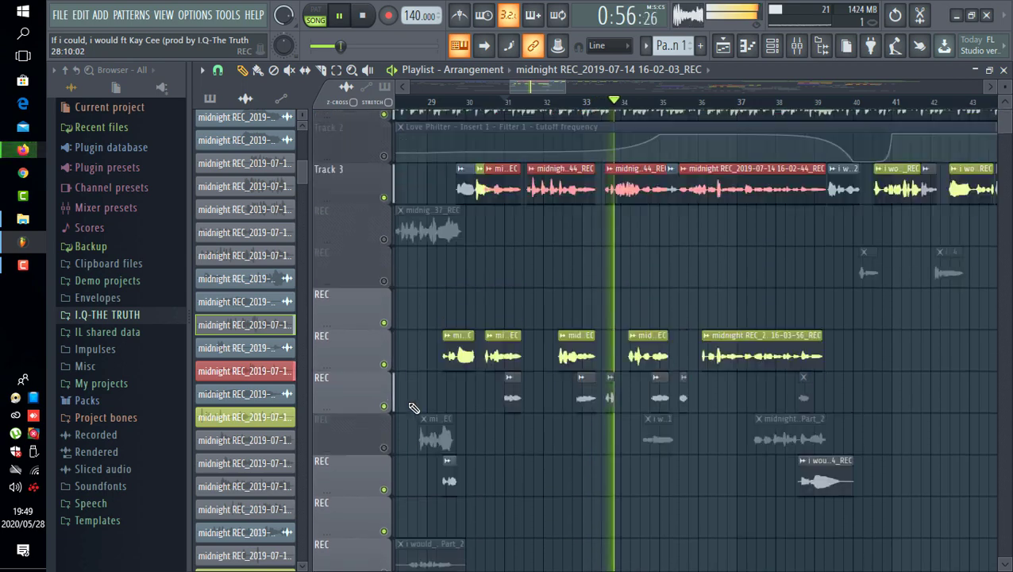
scroll(383, 297, up, 1)
click(384, 268)
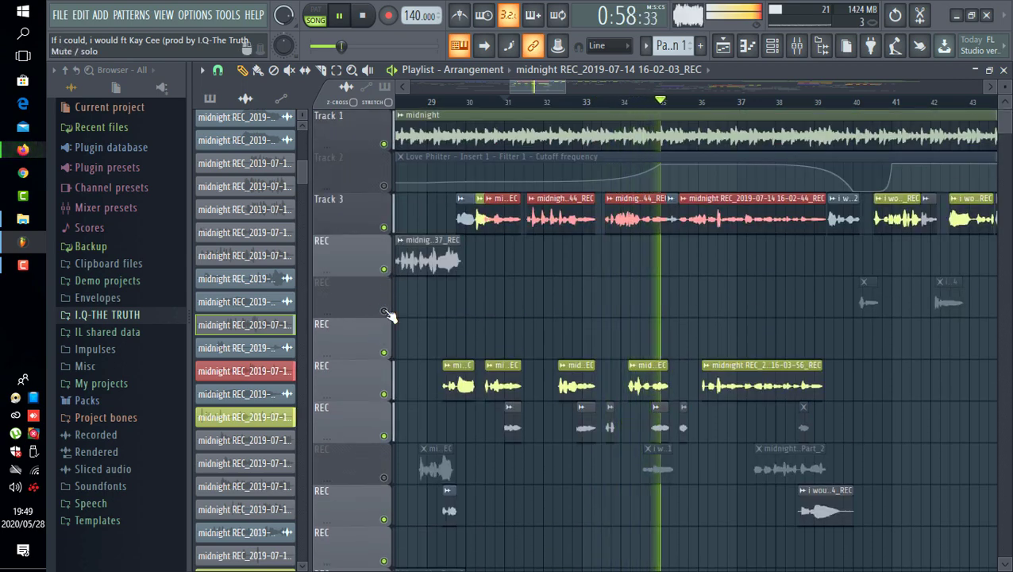
scroll(389, 325, down, 4)
click(385, 310)
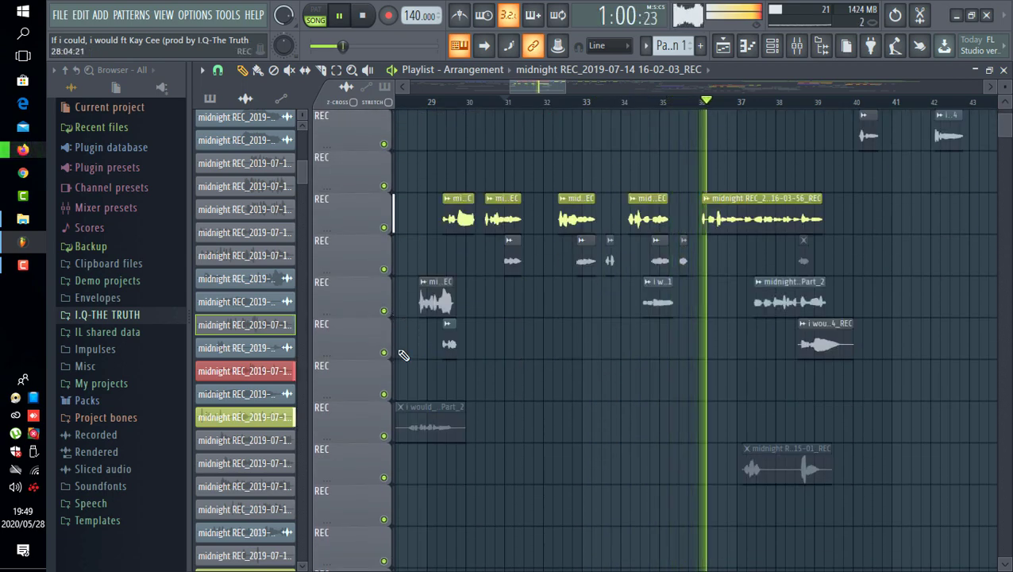
scroll(572, 446, up, 2)
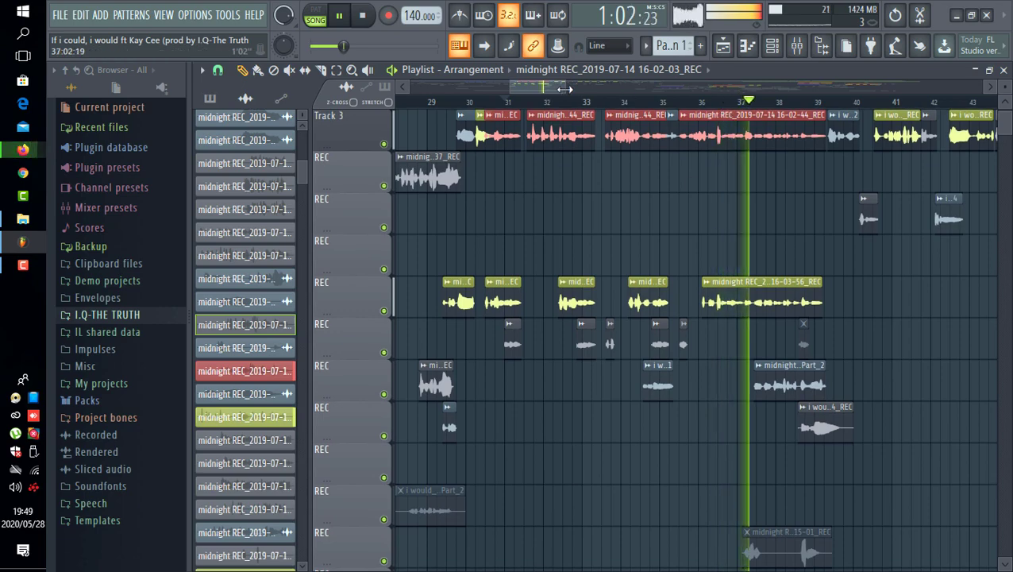
- Hide the browser and widen the playlist view to cover roughly bars 29 to 91
drag(570, 89, 746, 88)
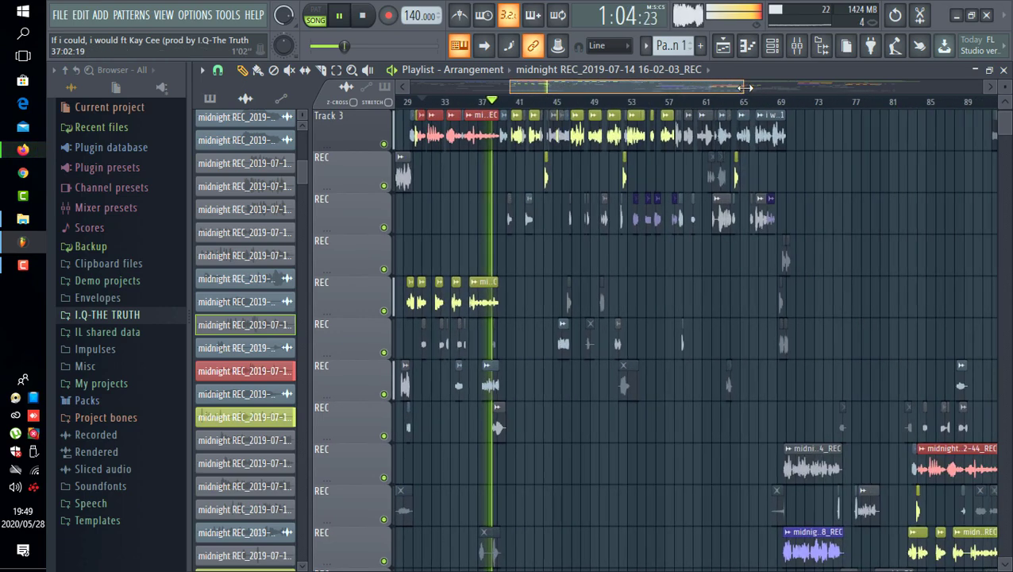
drag(189, 183, 56, 198)
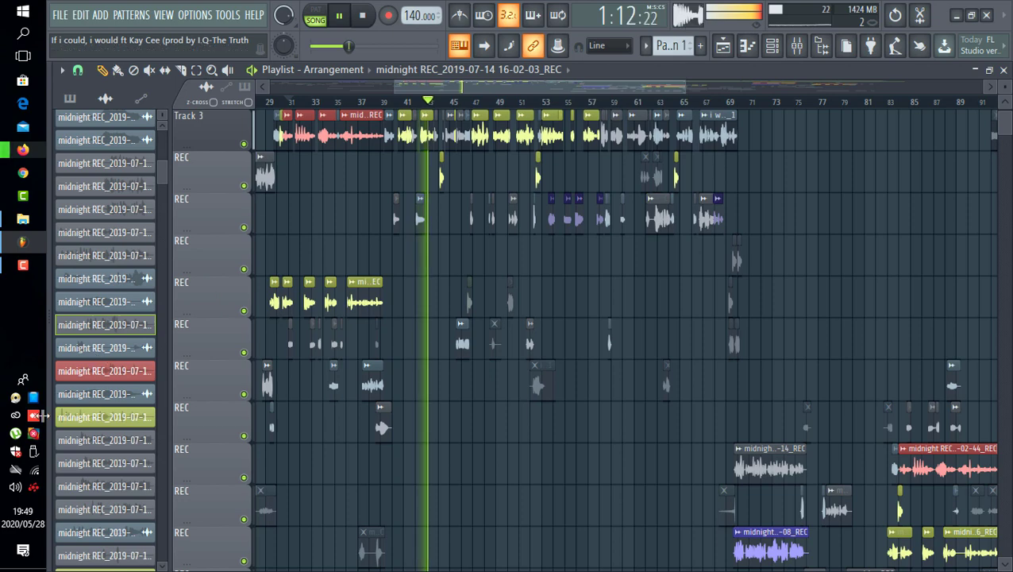
click(21, 267)
click(21, 267)
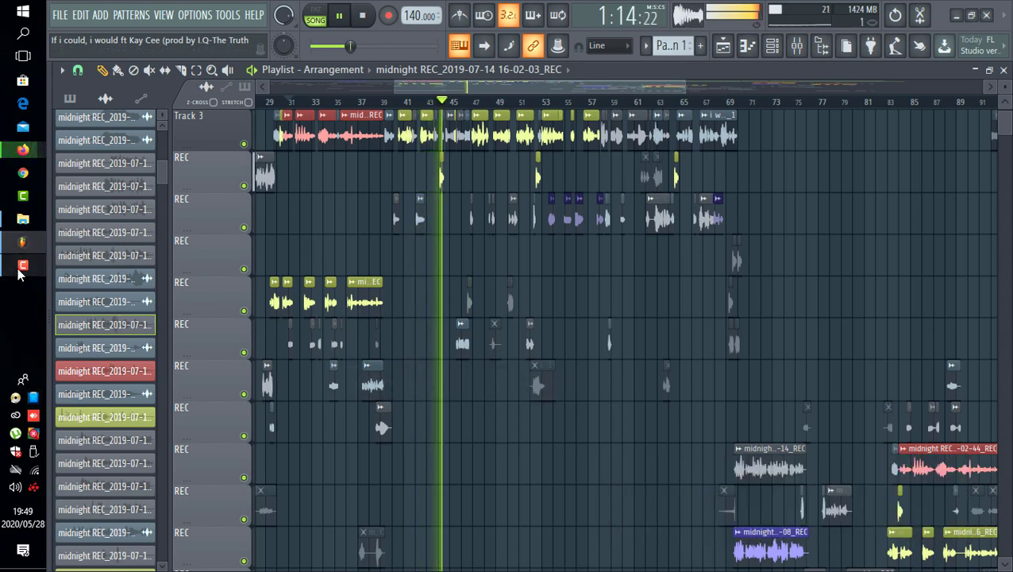
- Look over the later part of the arrangement and unmute Track 2 with the Love Philter cutoff automation
drag(689, 91, 805, 111)
drag(419, 92, 509, 87)
scroll(547, 156, down, 6)
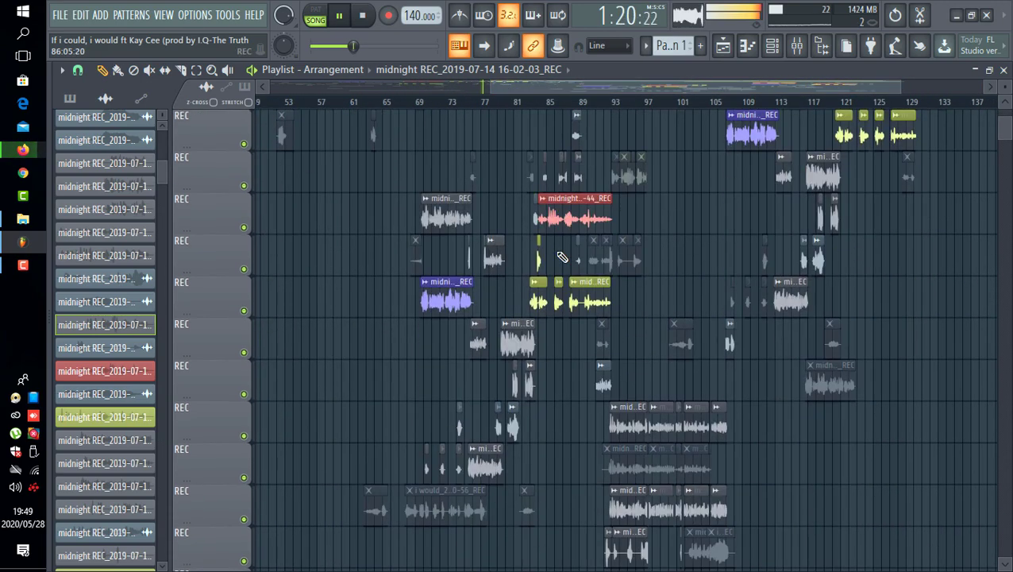
scroll(562, 254, up, 8)
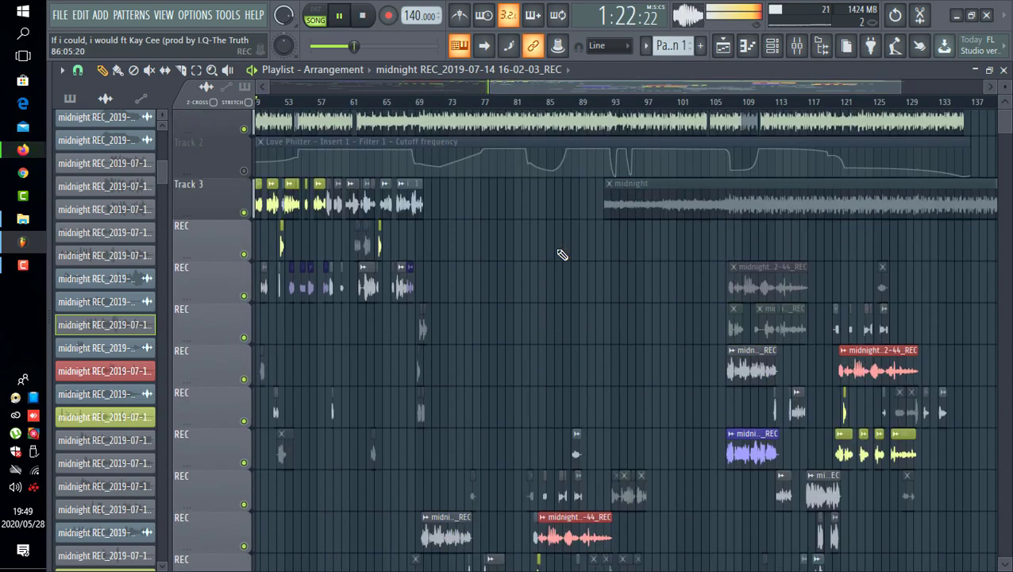
click(248, 185)
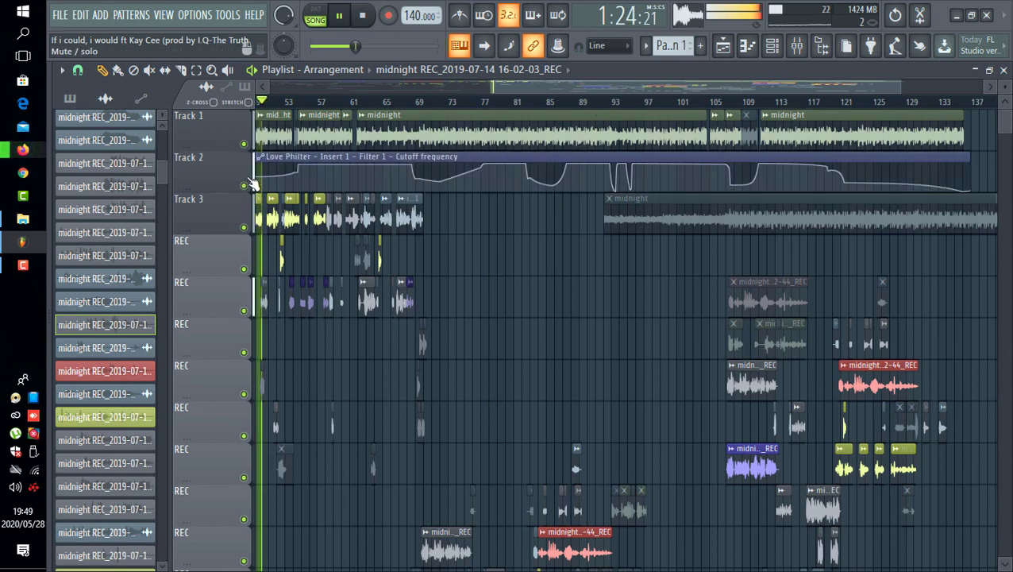
- Bring the playlist view back to about bars 23 to 79 and stop playback
drag(481, 85, 434, 93)
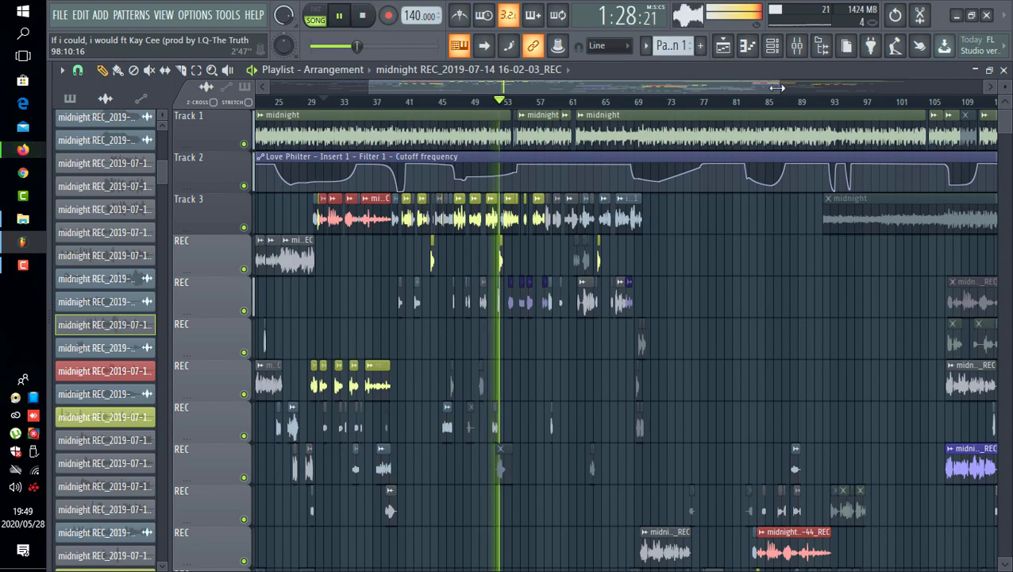
drag(776, 87, 624, 105)
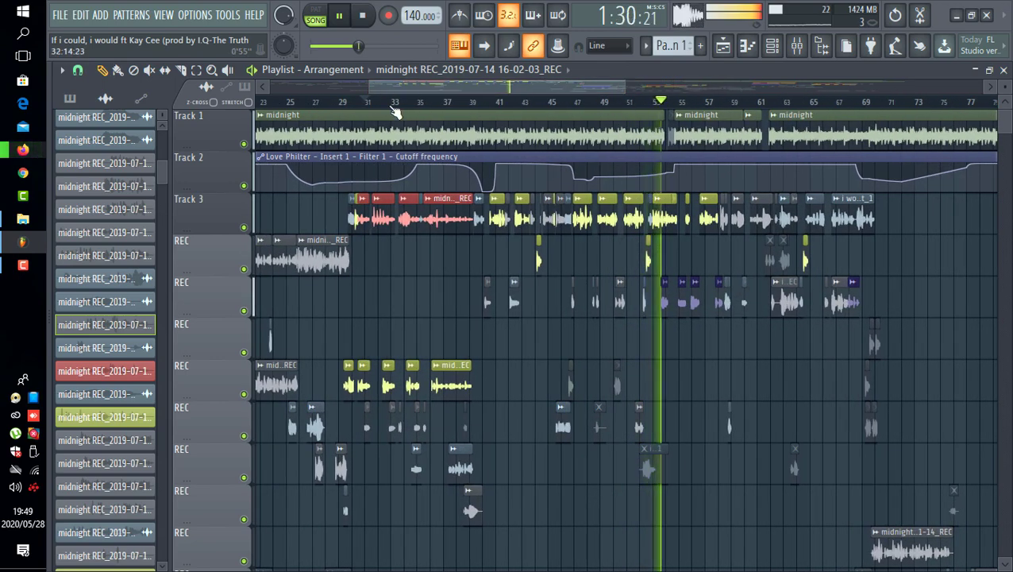
click(365, 17)
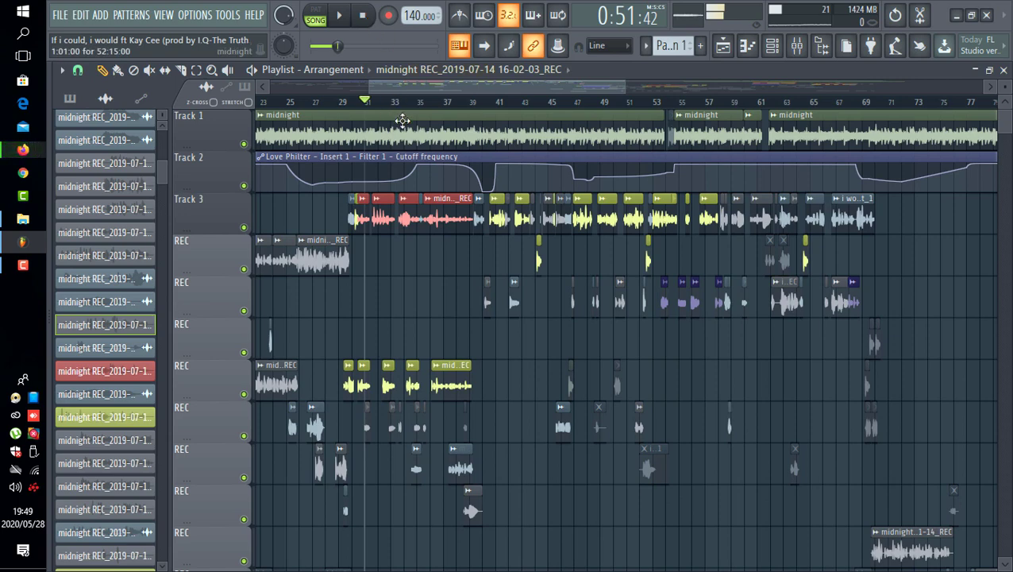